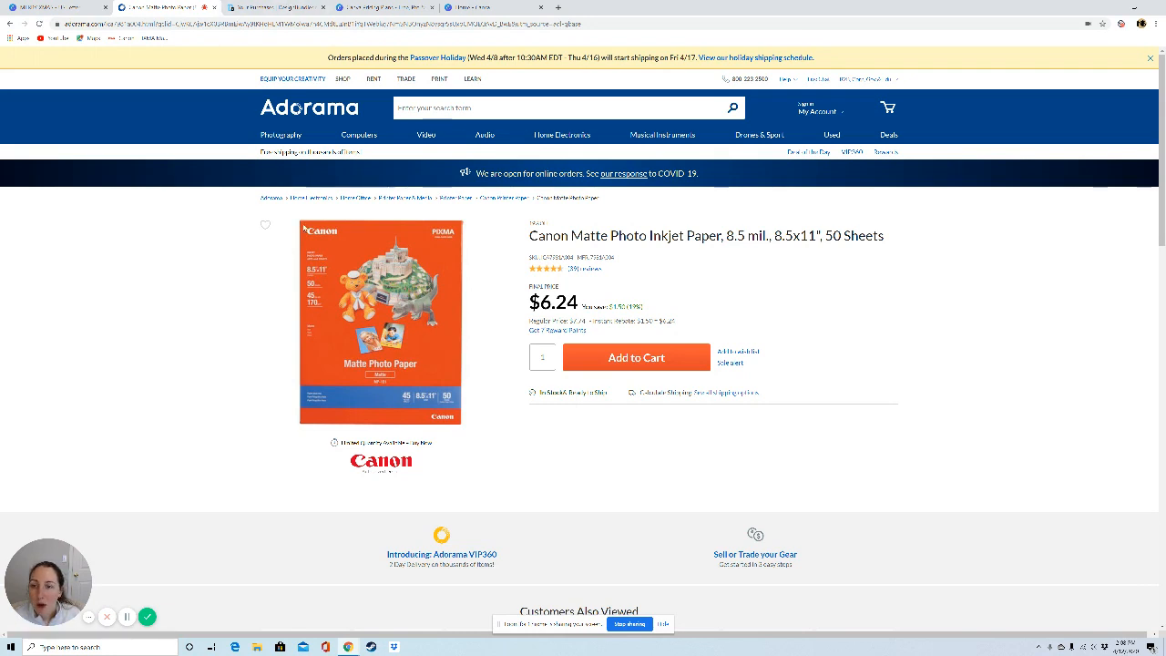
Step: Review the Canon matte photo paper product page, the Design Bundles purchases and the Canva pricing plans
mouse_move(320, 262)
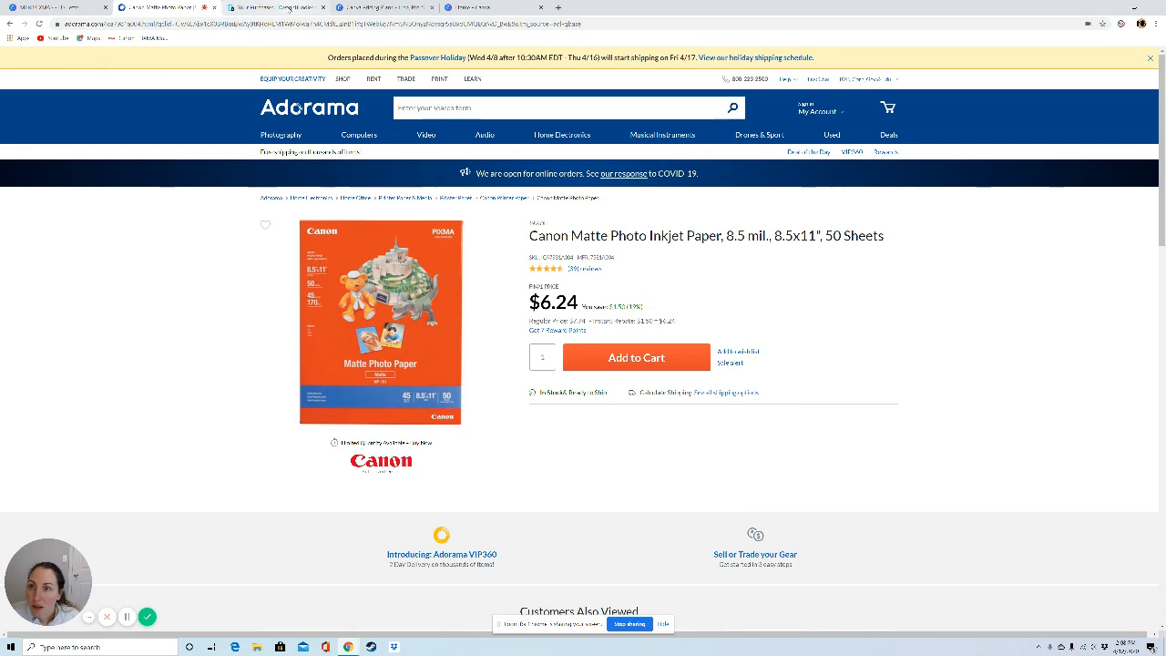
key(ctrl+Tab)
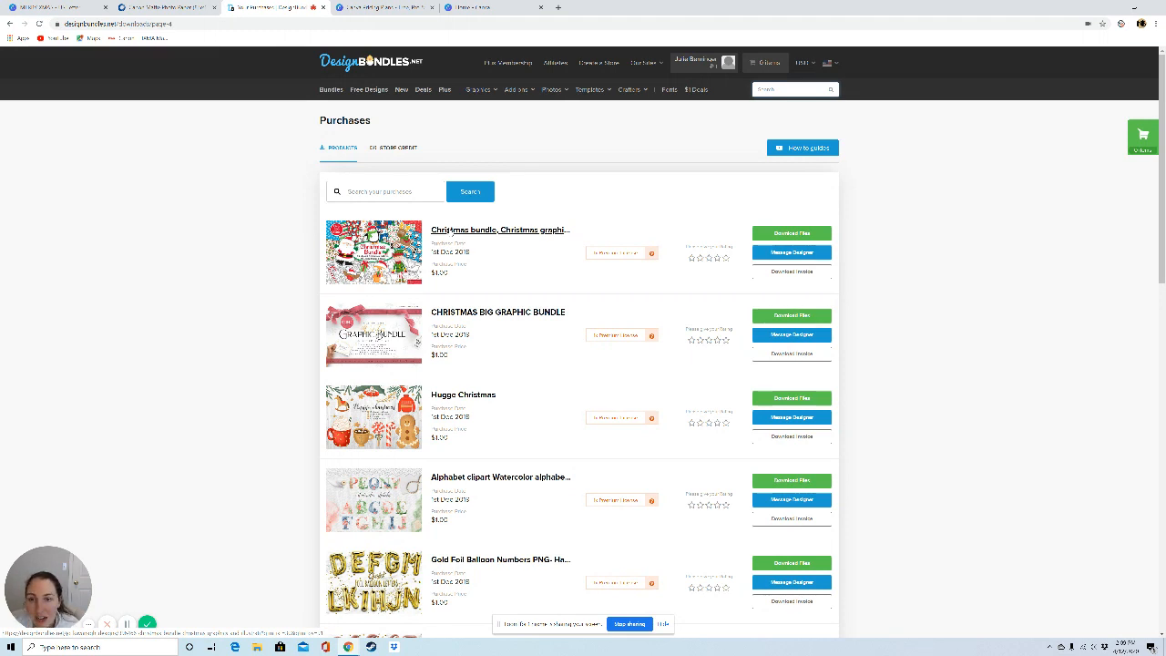
drag(1162, 84, 1161, 437)
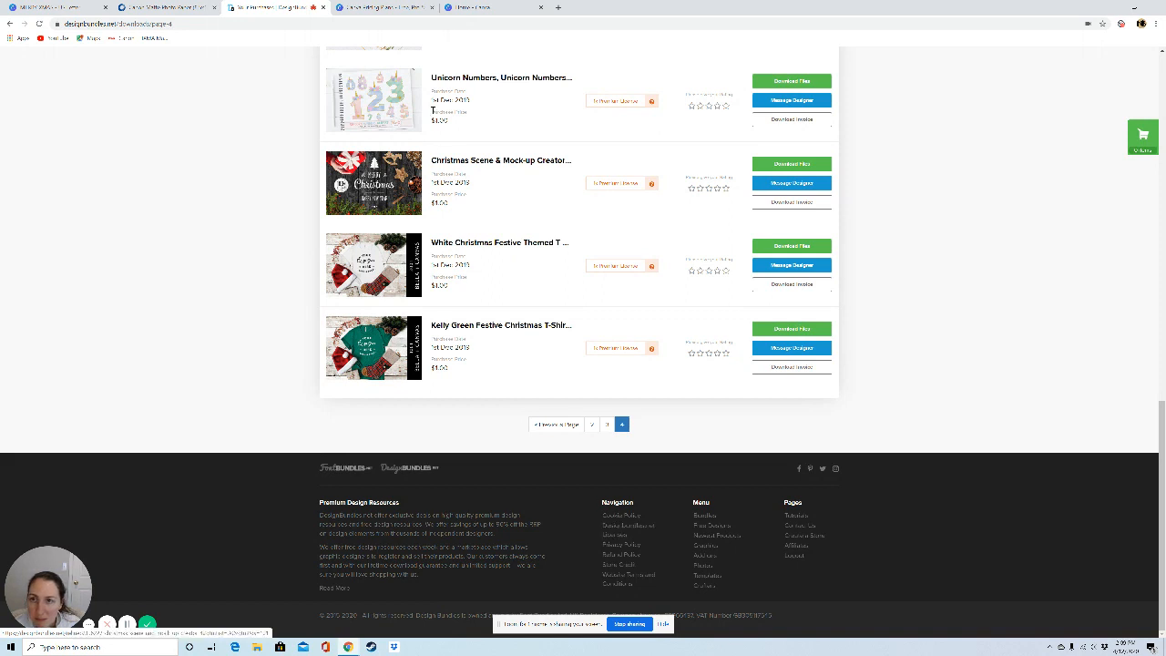
click(405, 7)
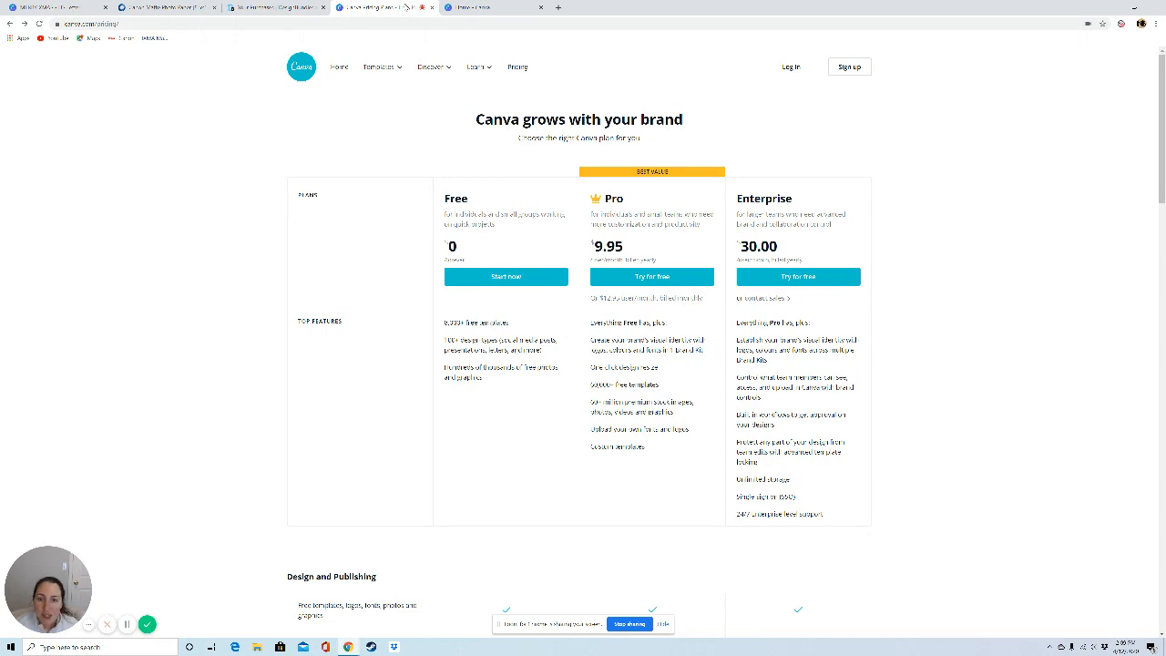
Step: Switch to the Canva home page and create a blank US Letter document
click(471, 7)
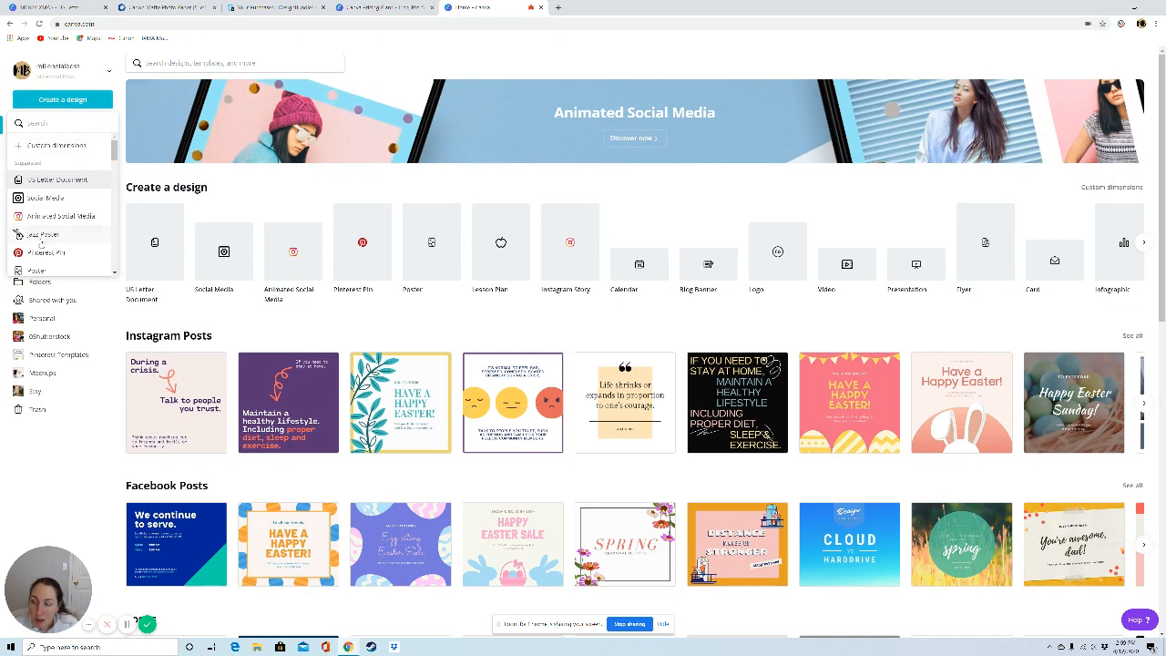
click(45, 183)
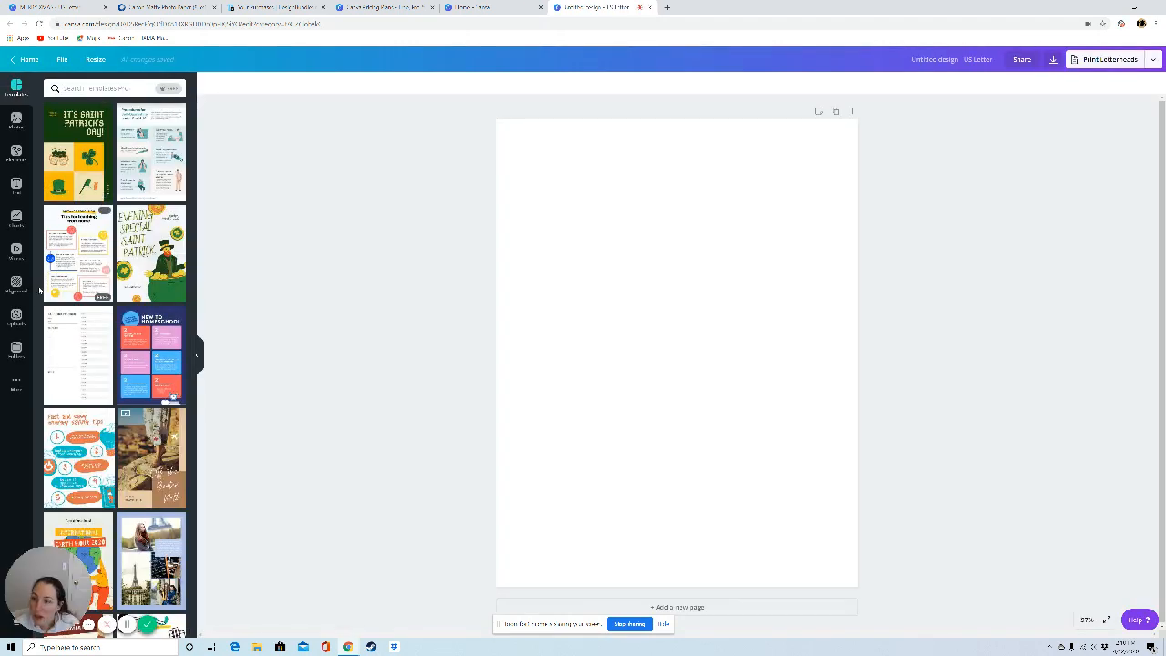
Step: Browse the Gift Tags folder for uploadable images and close it without uploading anything
click(18, 316)
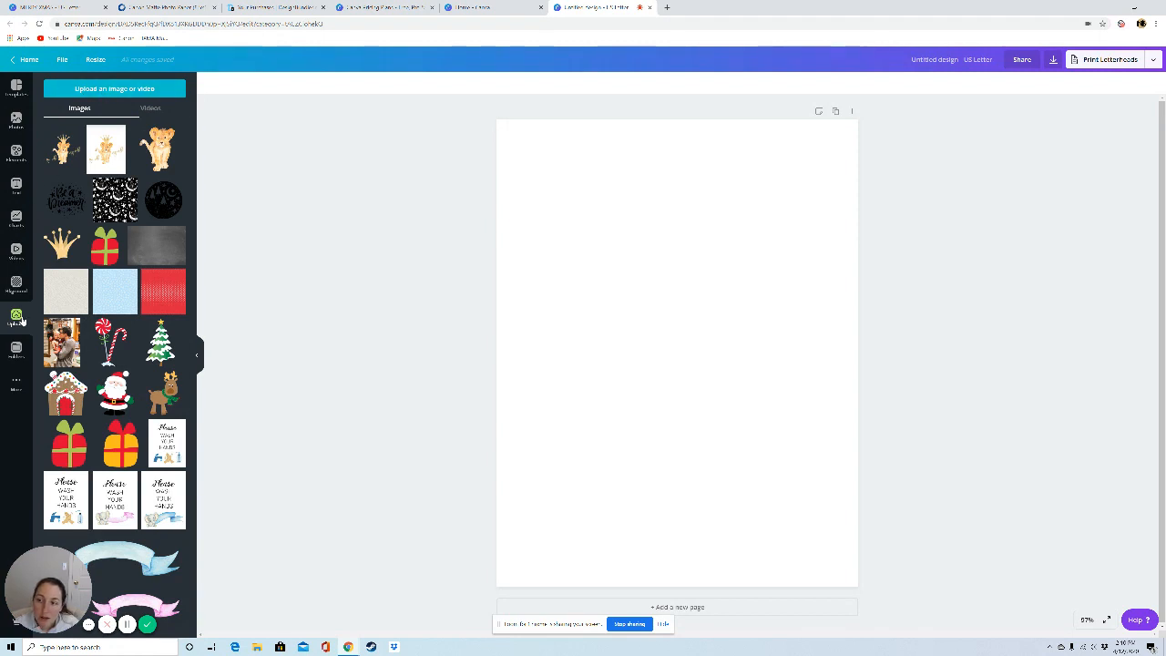
click(123, 94)
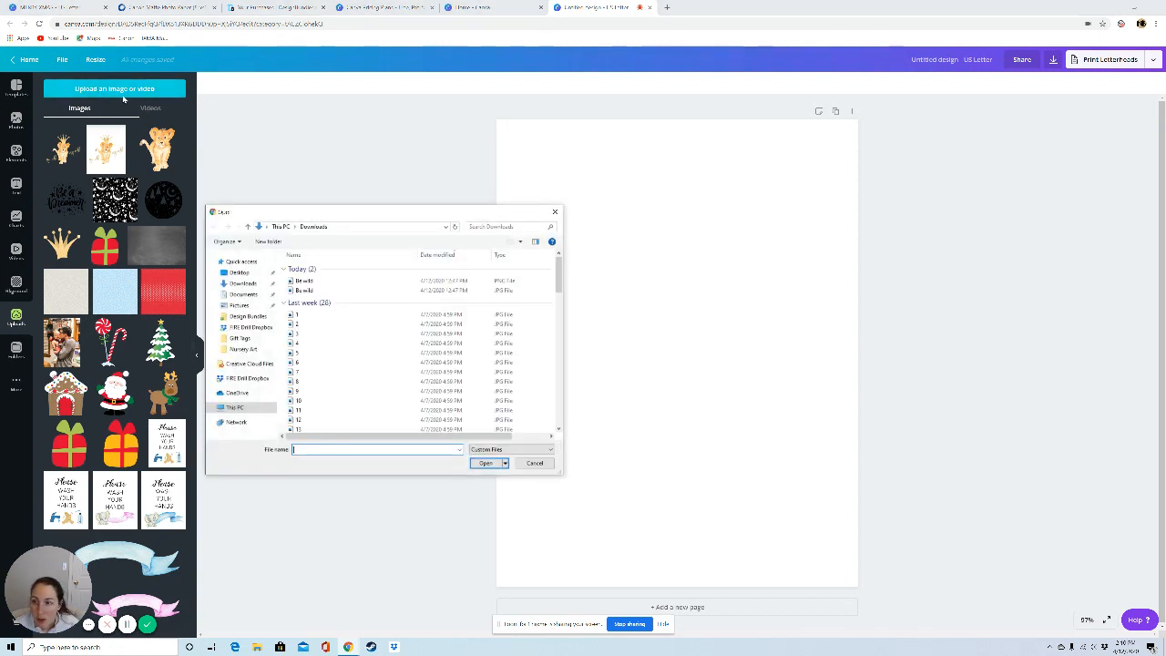
click(244, 350)
click(240, 338)
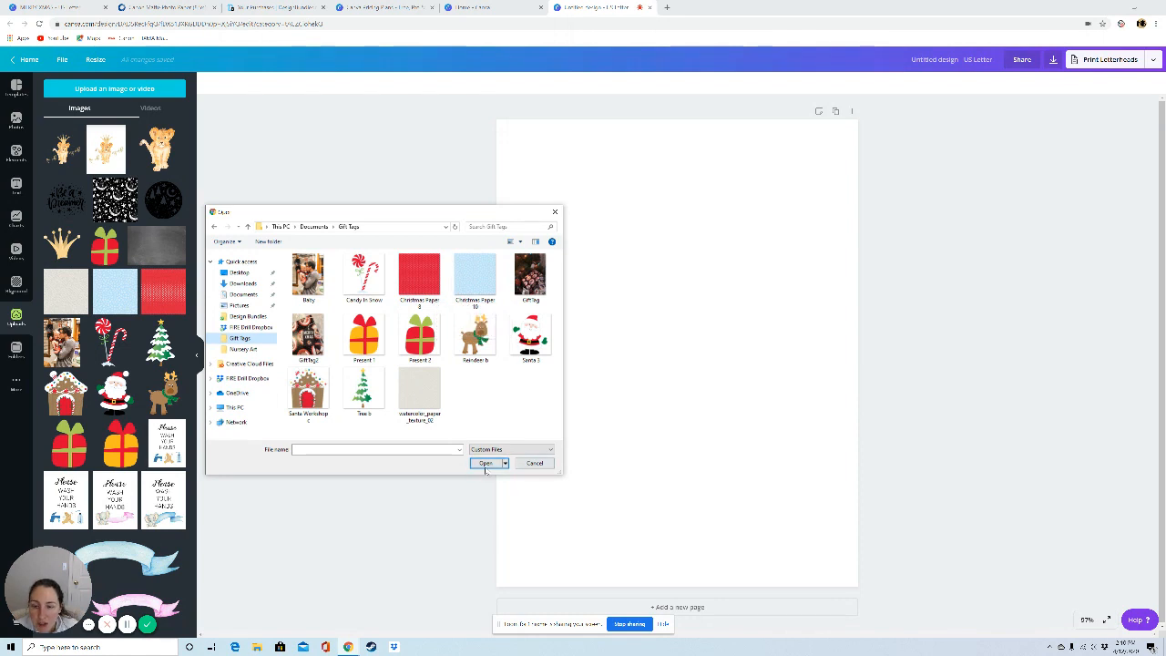
click(535, 463)
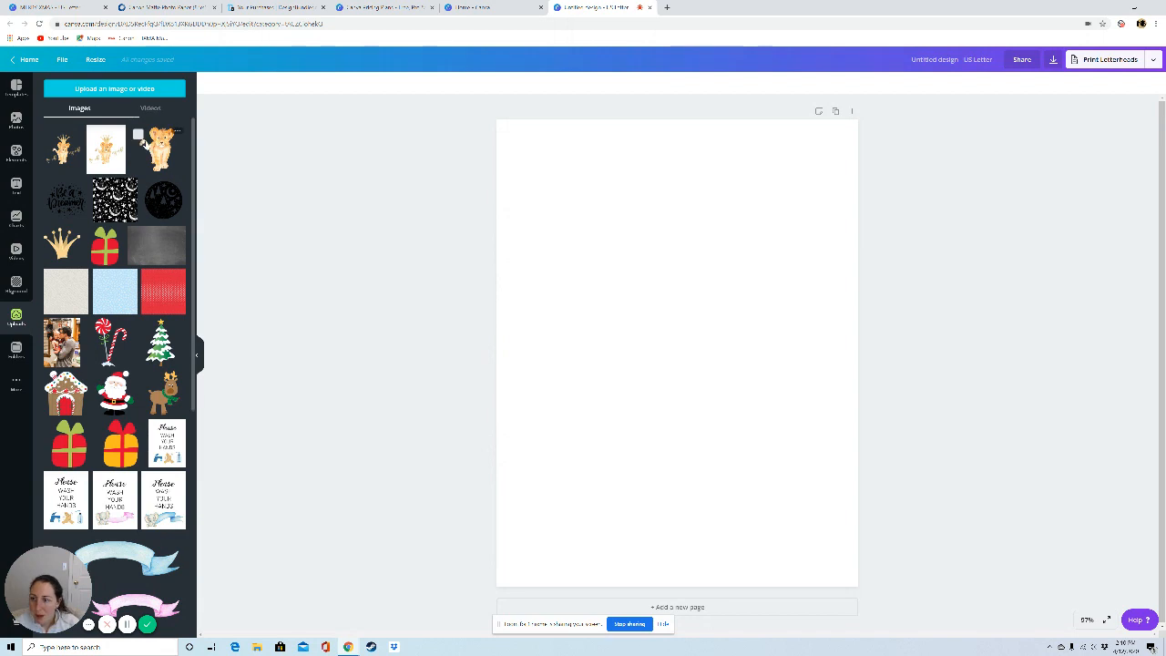
Step: Add a single-cell grid, shrink it to a small upright rectangle and place it near the page's upper-left corner
click(16, 152)
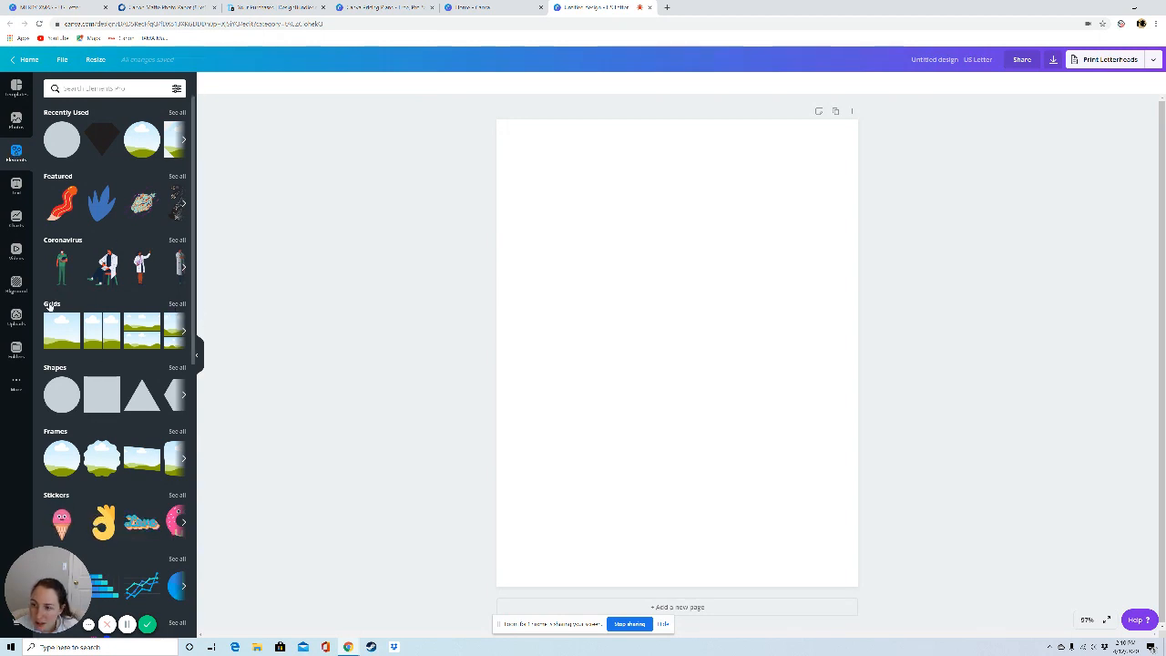
click(178, 304)
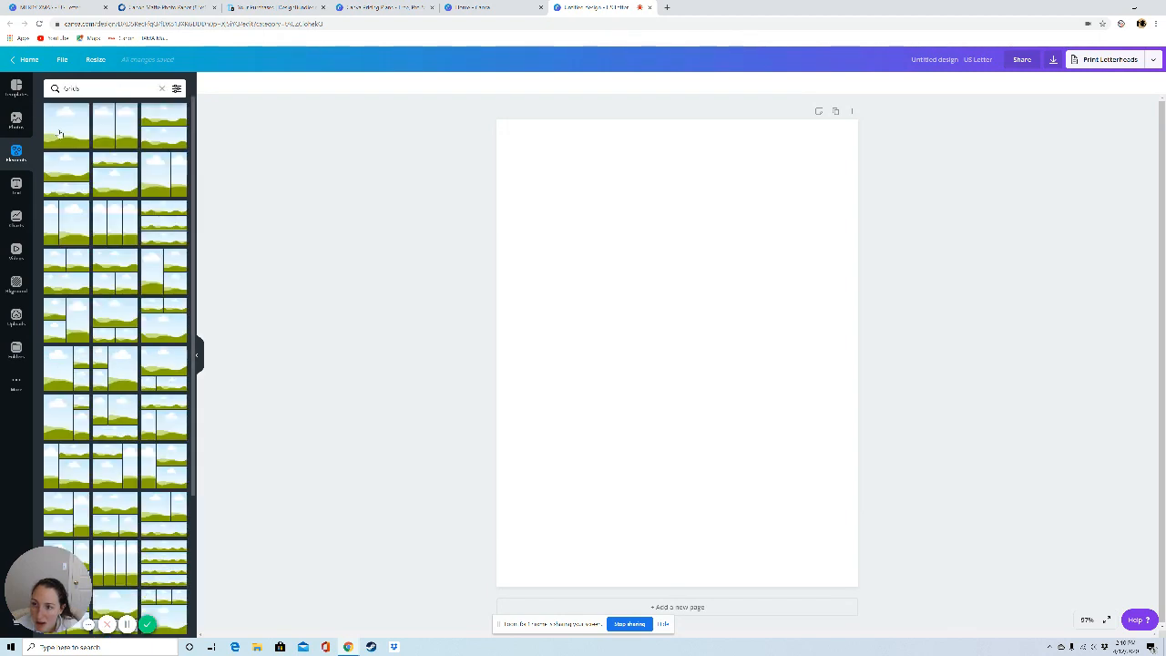
click(61, 134)
drag(858, 349, 577, 349)
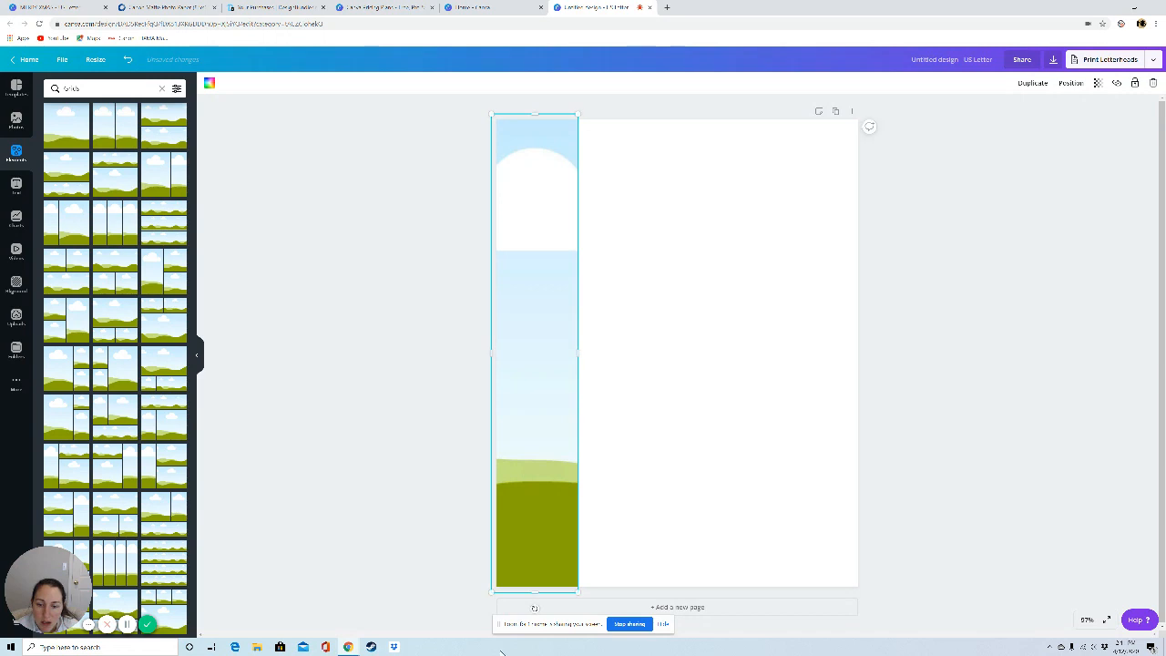
drag(535, 592, 532, 229)
drag(530, 184, 566, 235)
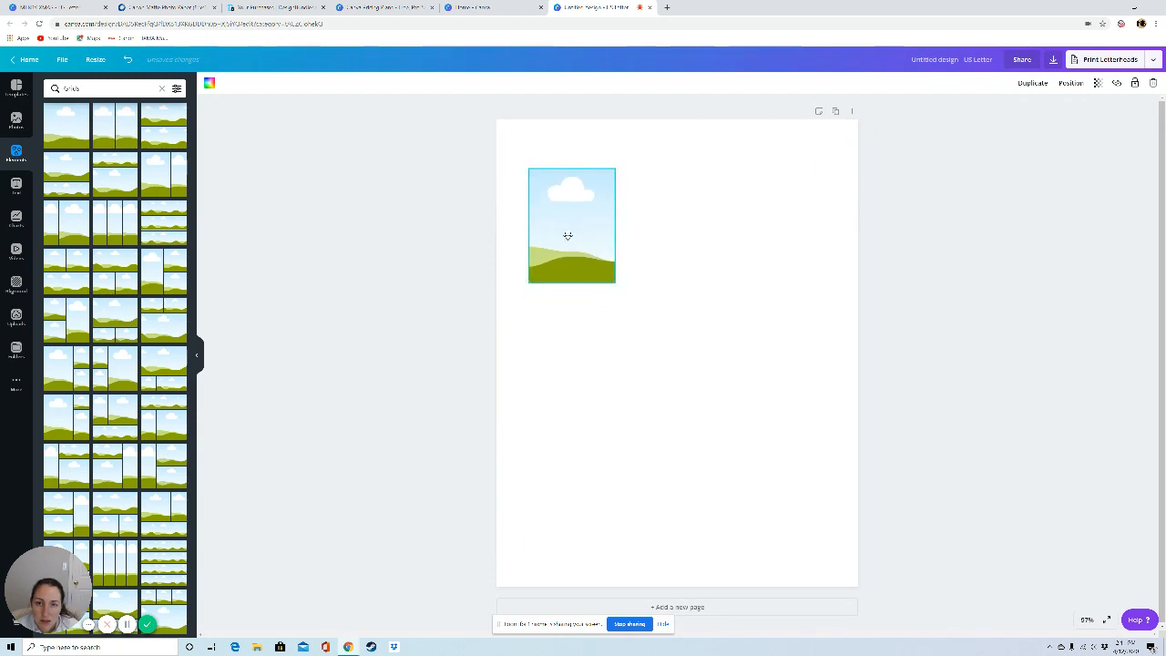
drag(571, 285, 571, 296)
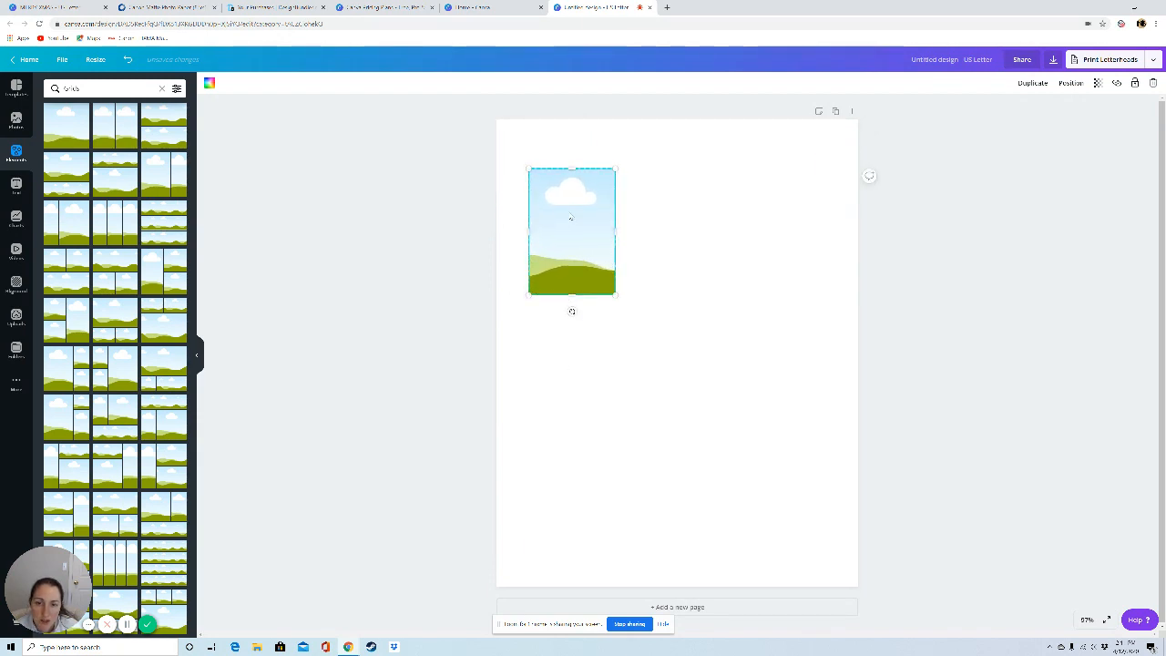
click(601, 421)
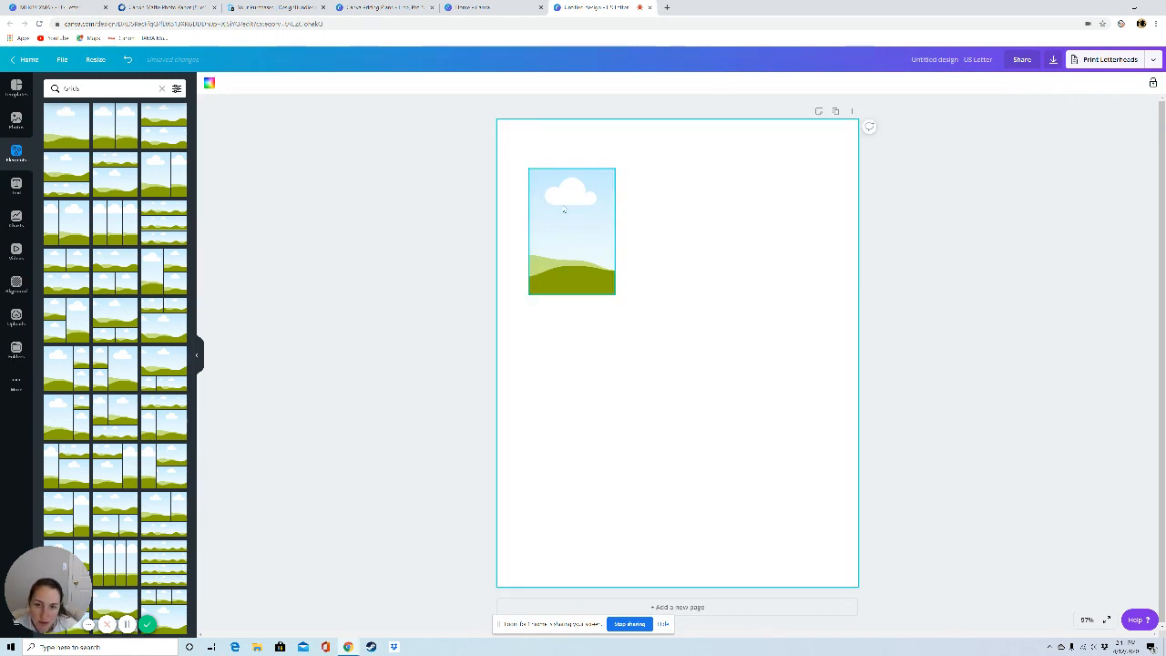
Step: Add a diamond-shaped frame, scale it to the grid's width and place it over the grid's upper part
click(16, 153)
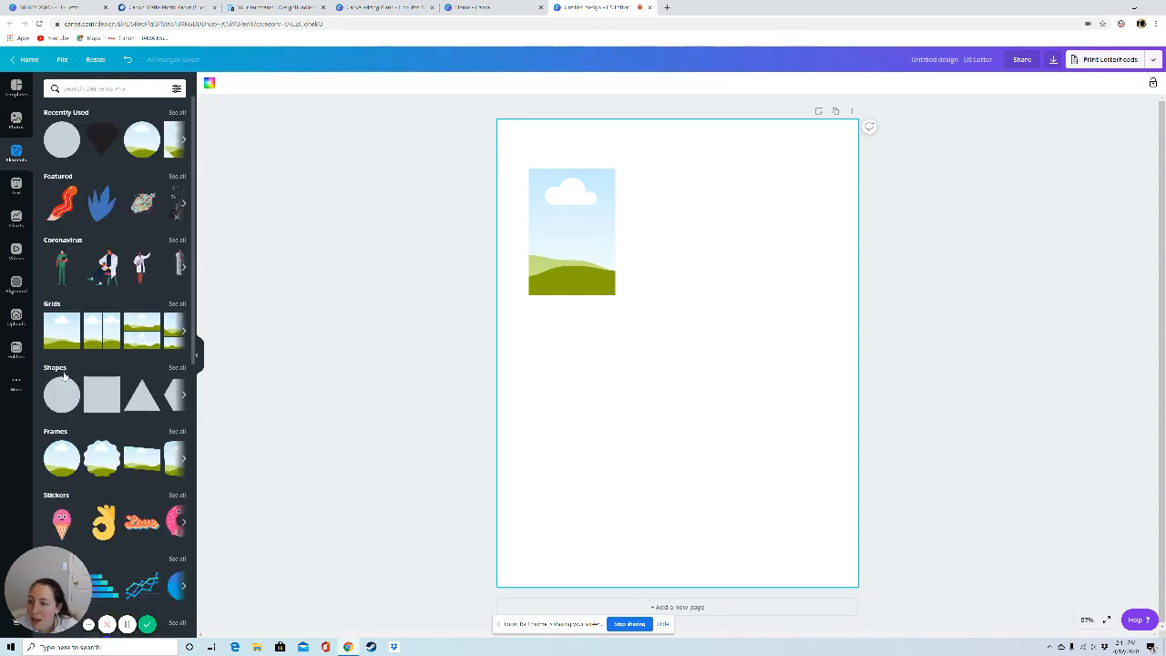
click(56, 432)
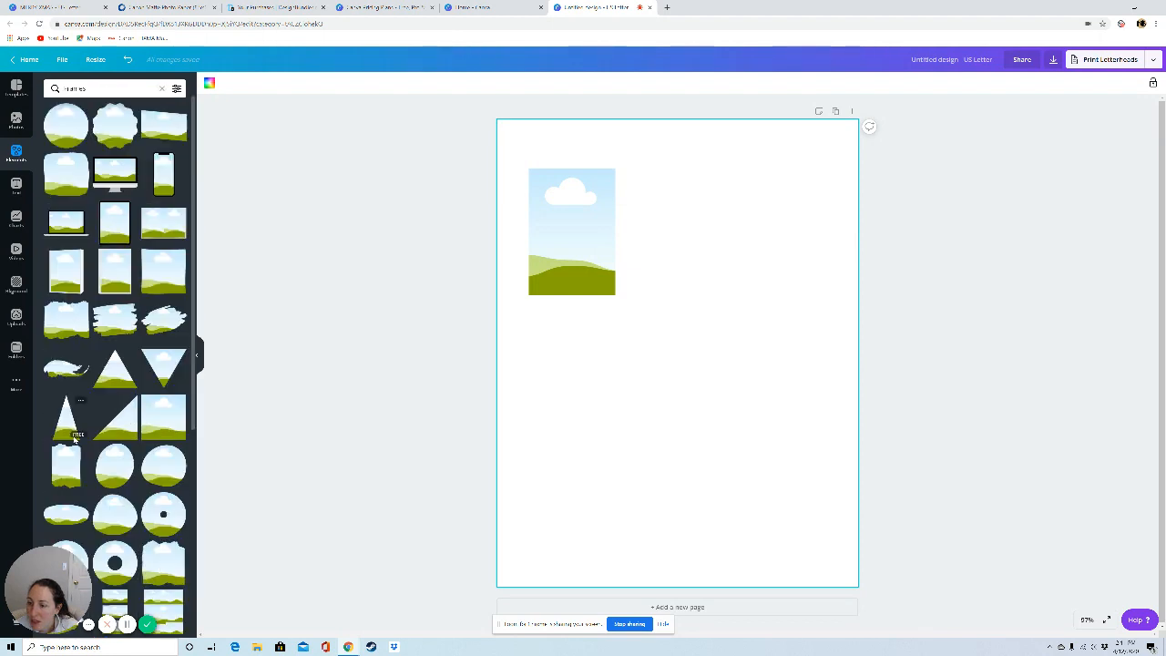
scroll(75, 439, down, 5)
click(63, 471)
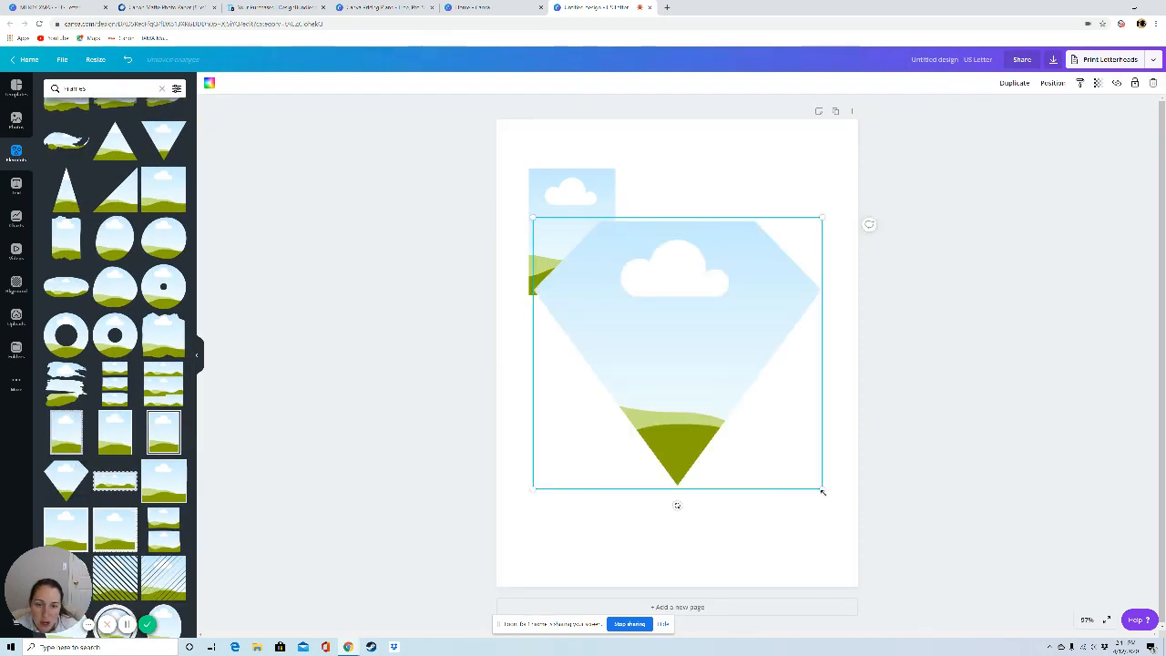
drag(821, 492, 604, 314)
drag(574, 248, 567, 173)
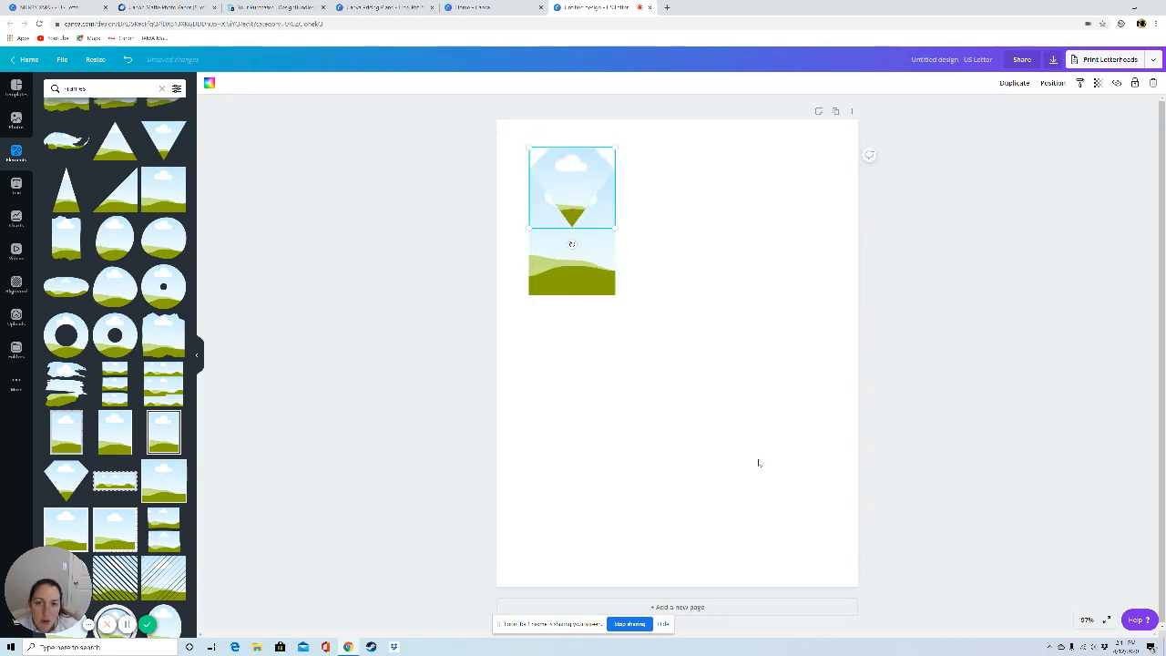
Step: Fine-tune the diamond frame so its side corners line up with the grid's edges and form a tag top
click(1087, 620)
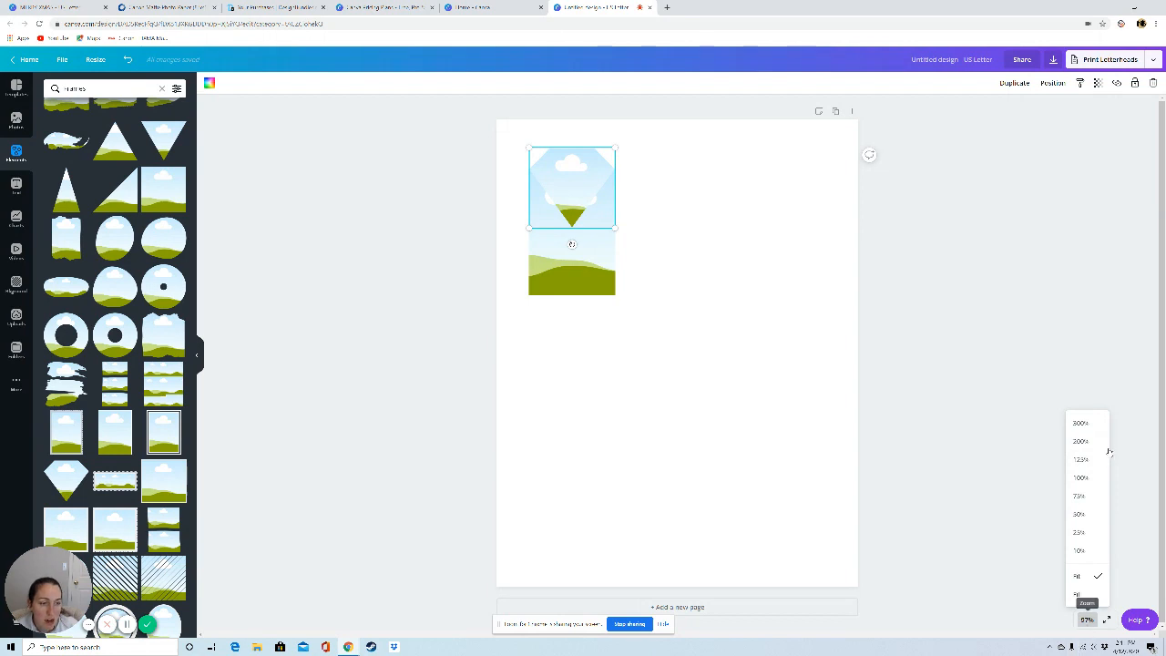
click(1080, 441)
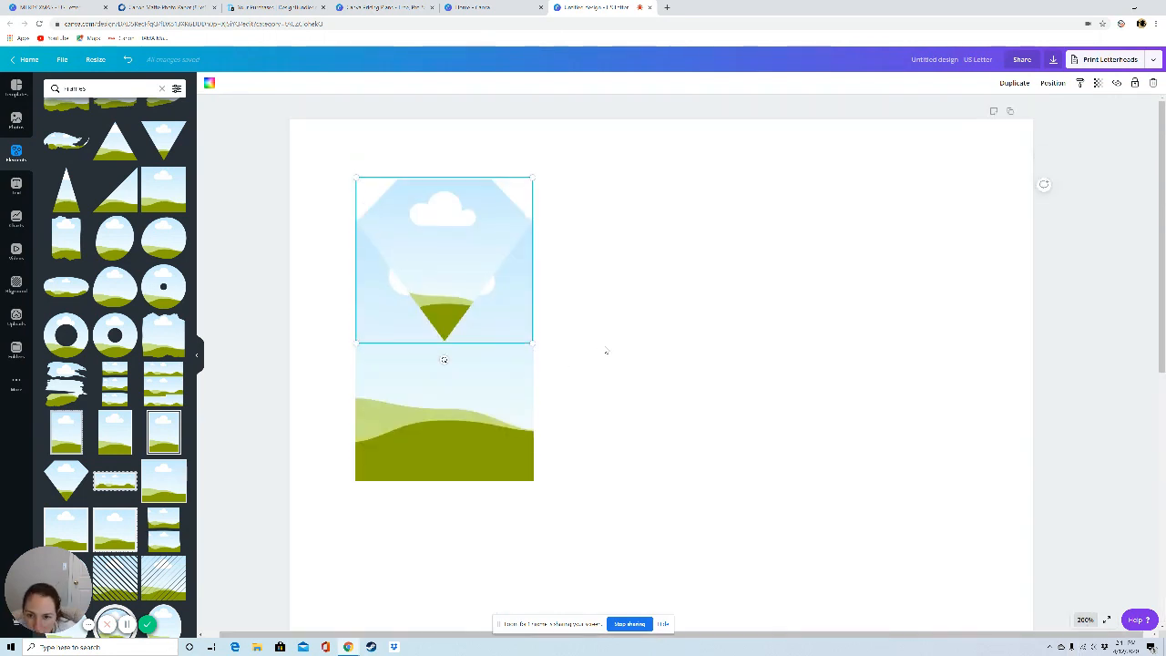
click(605, 349)
drag(473, 271, 486, 269)
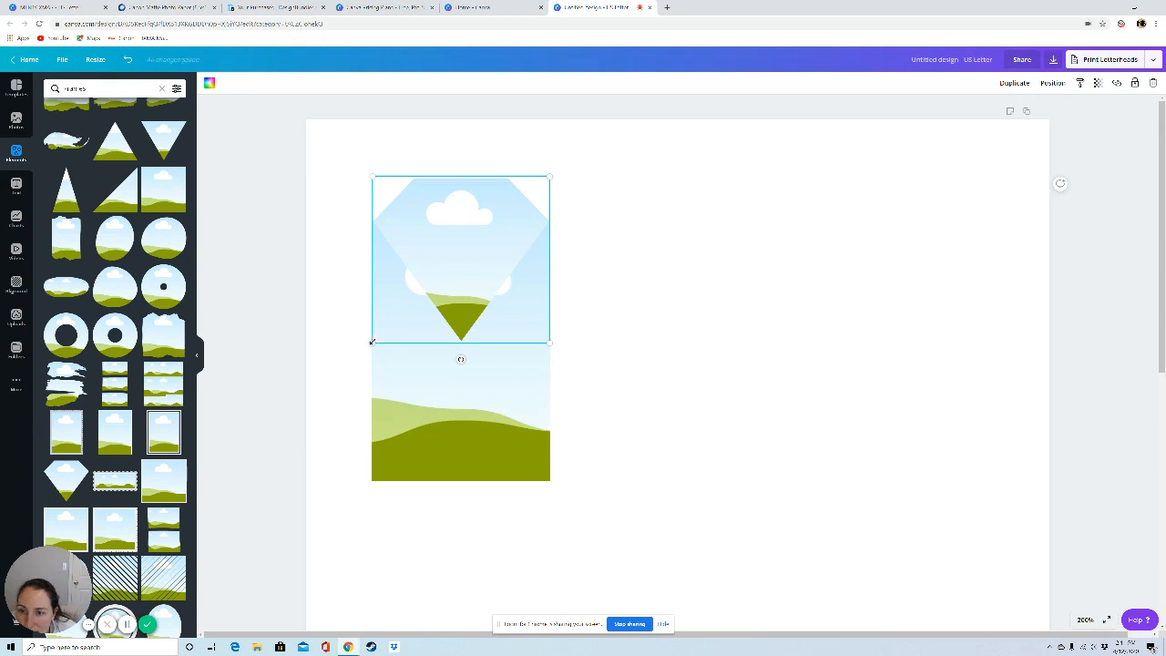
click(319, 341)
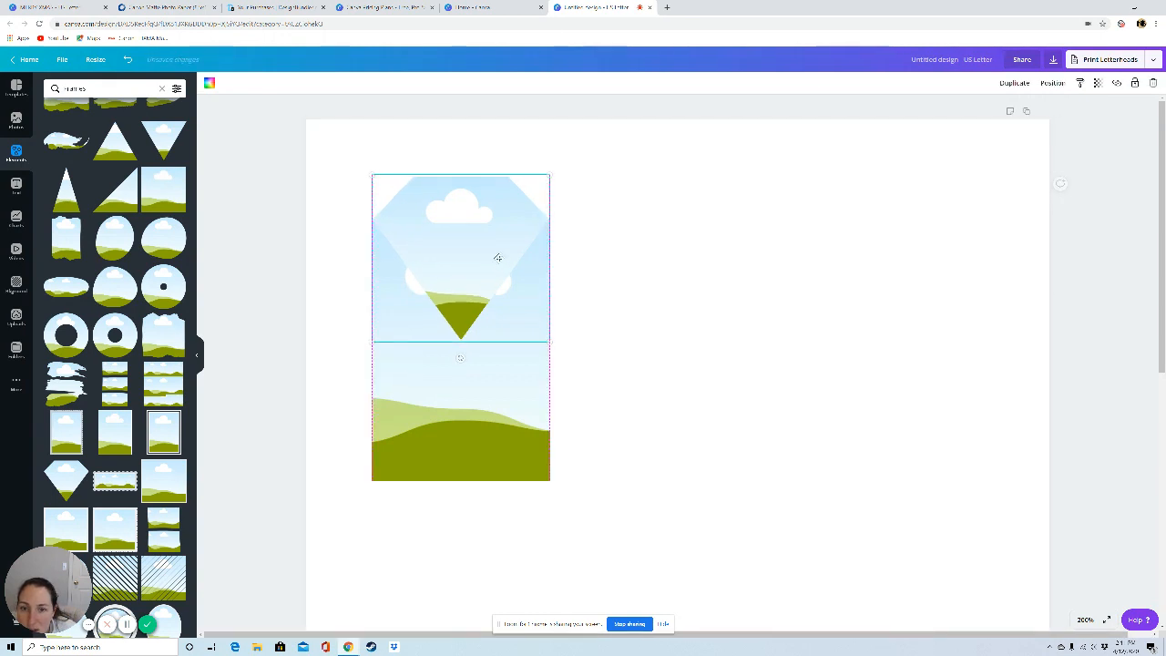
drag(498, 257, 499, 259)
click(737, 380)
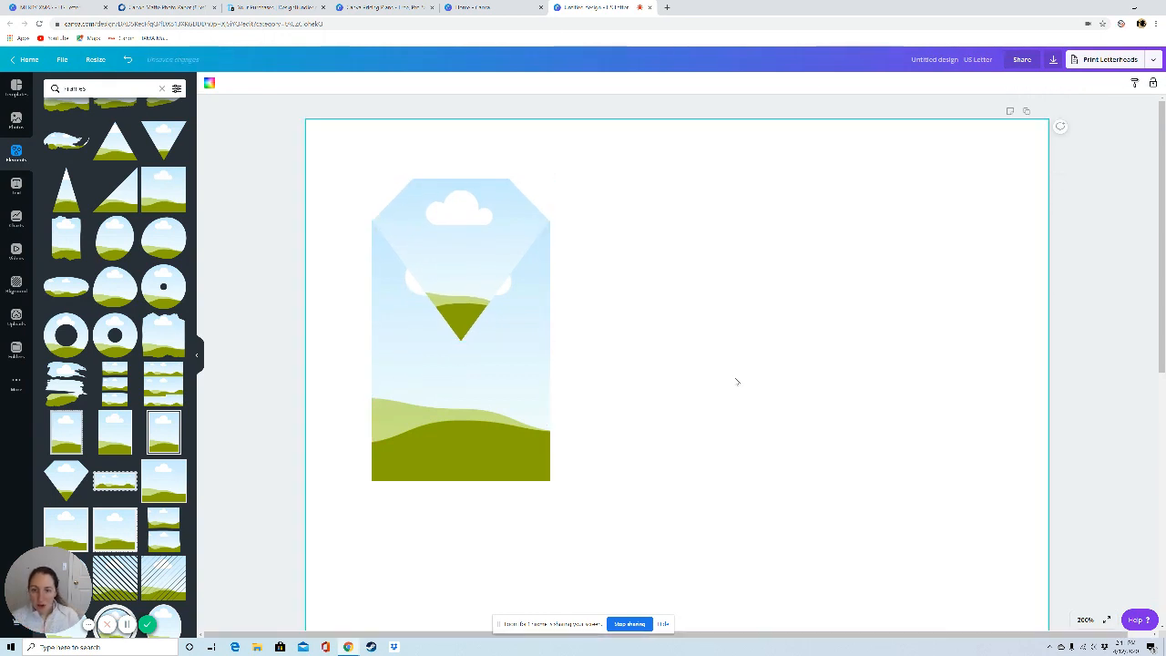
Step: Send the diamond frame behind the rectangular grid
click(1082, 619)
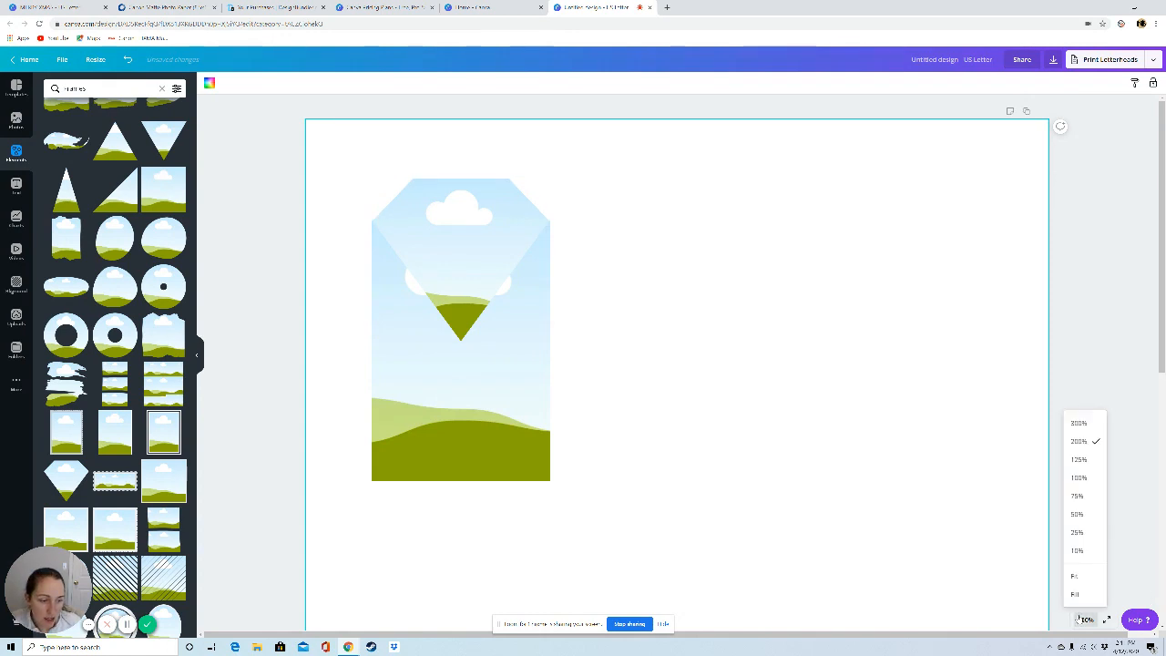
click(1080, 477)
click(564, 191)
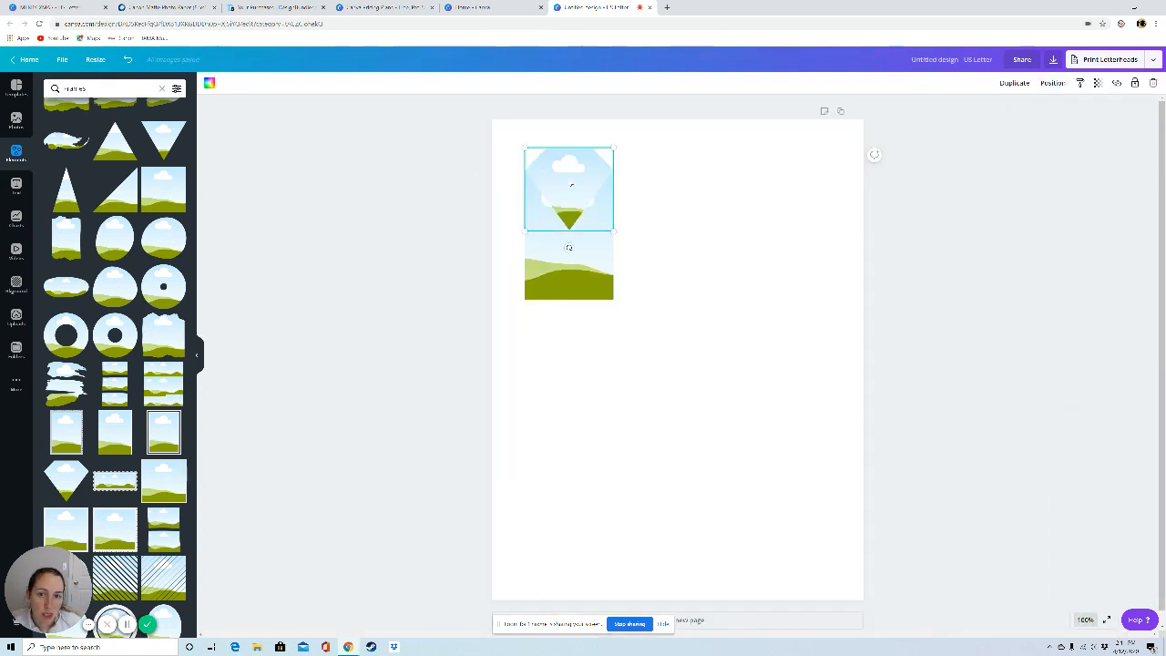
click(1055, 83)
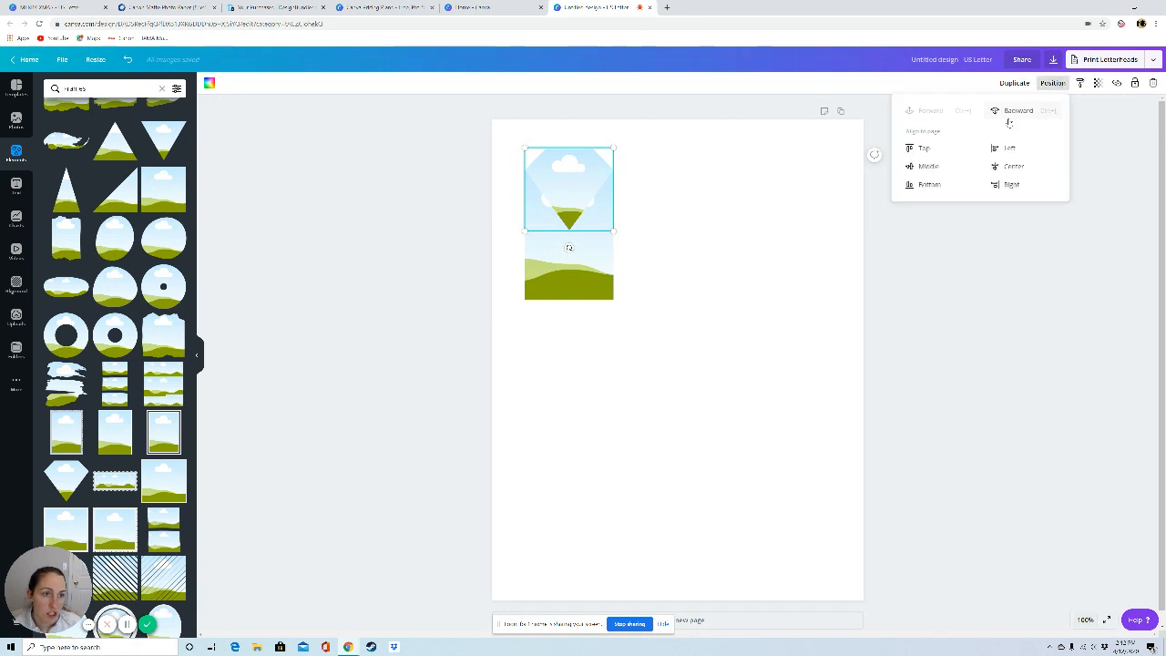
click(644, 379)
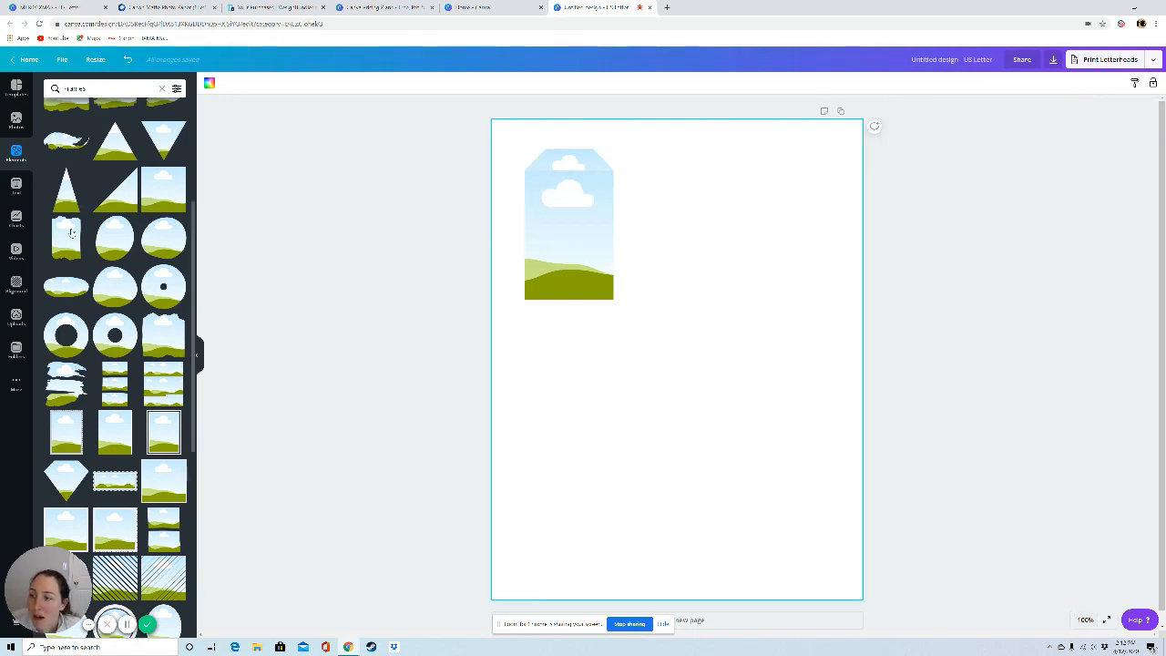
Step: Fill the diamond frame and the grid with the uploaded dark chalkboard image
click(15, 330)
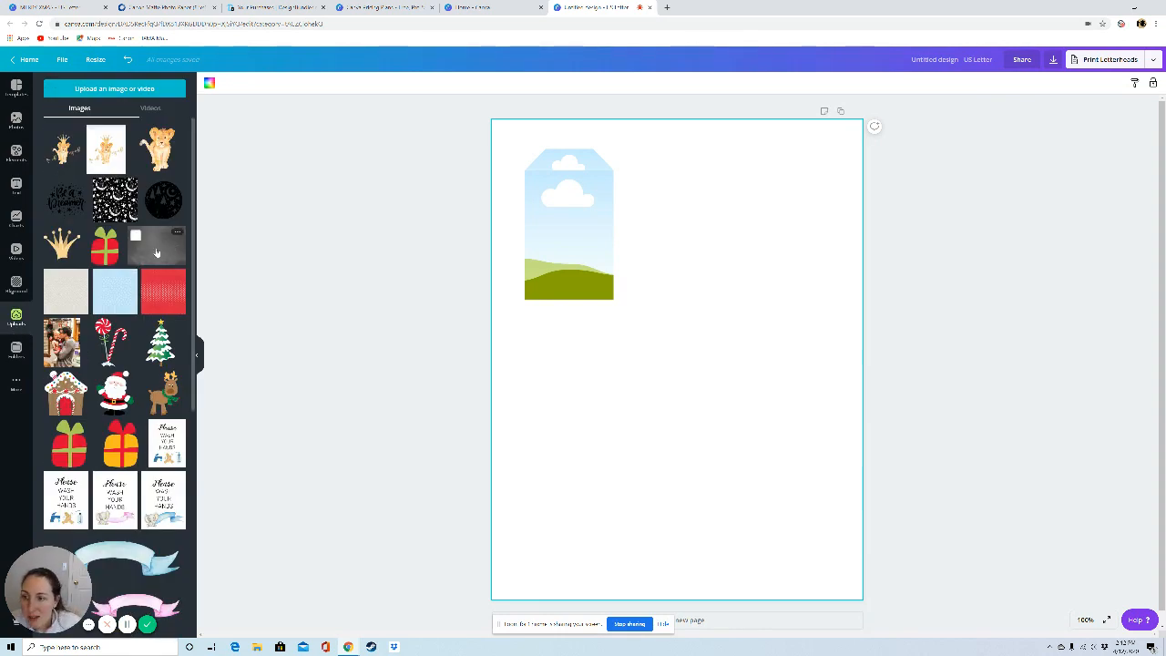
drag(157, 252, 570, 167)
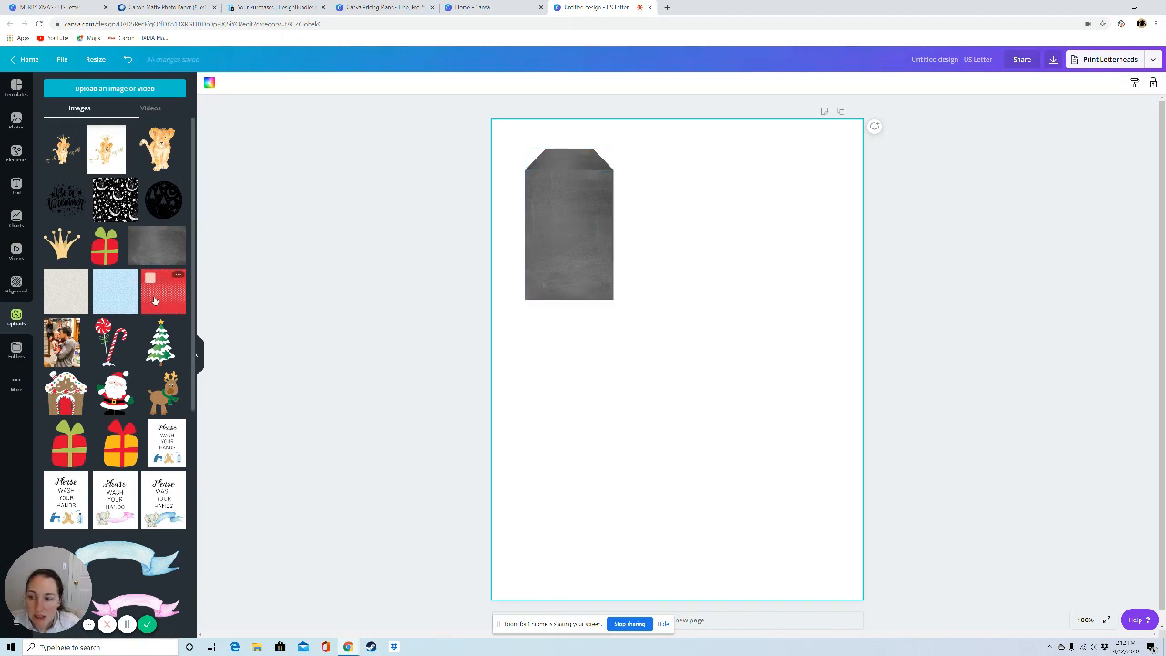
Step: Try the red patterned paper as the fill for both tag parts, and undo it
drag(148, 304, 562, 160)
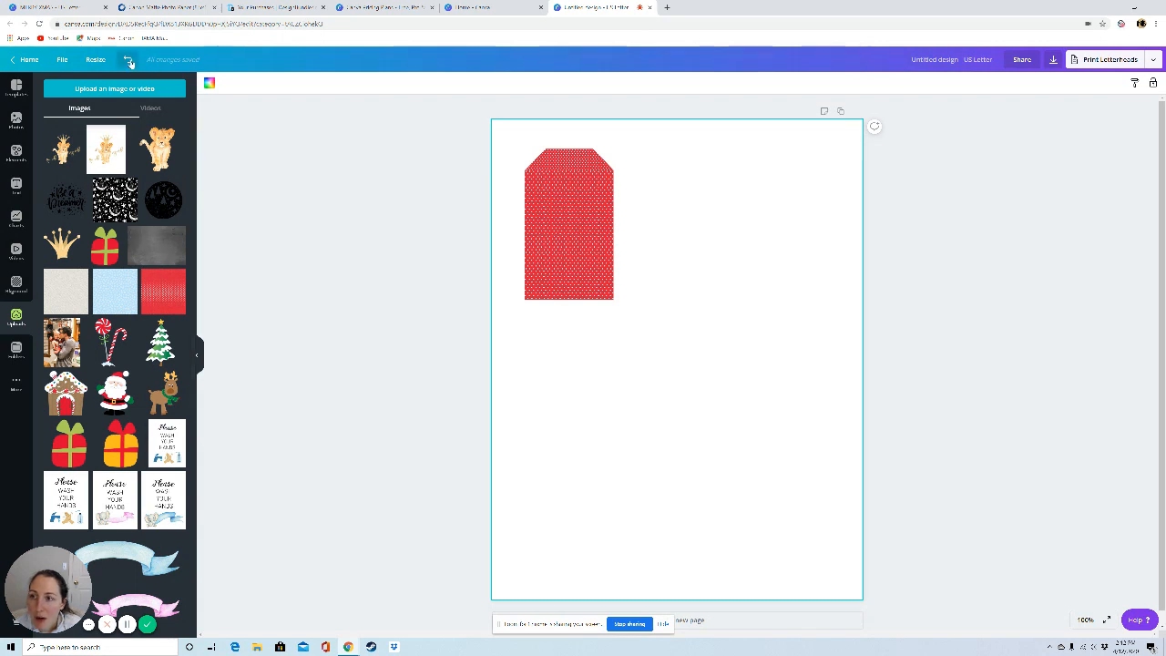
click(128, 60)
click(129, 60)
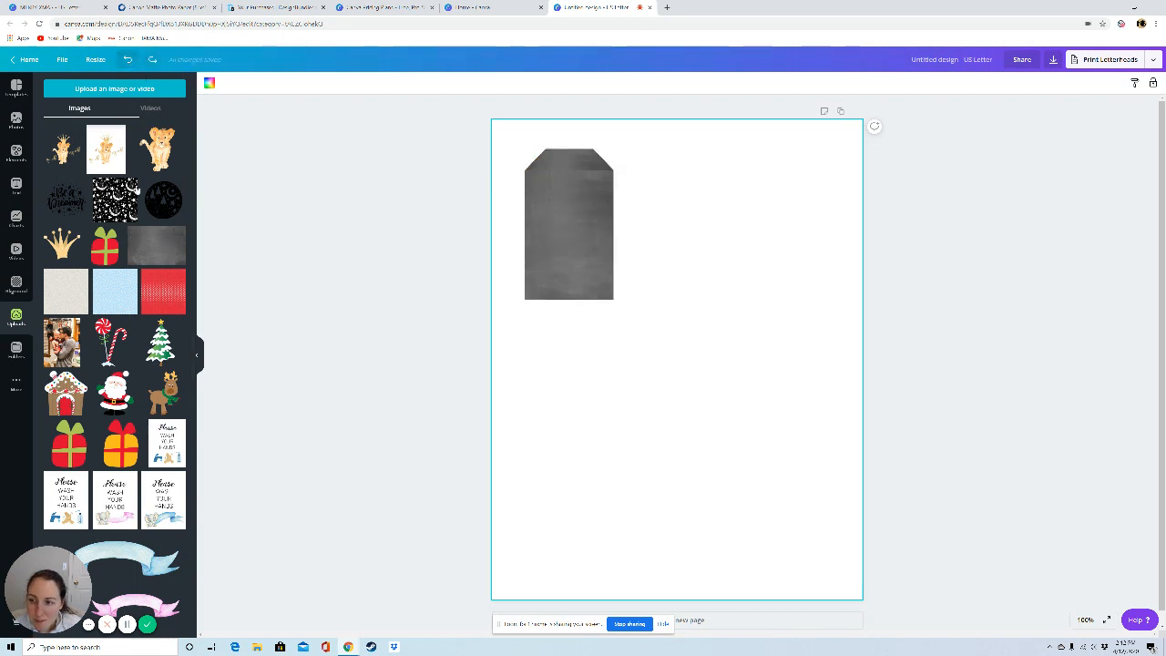
Step: Try the light blue patterned paper as the tag fill, enlarging it inside the diamond frame, and restore the dark chalkboard image
drag(115, 291, 597, 166)
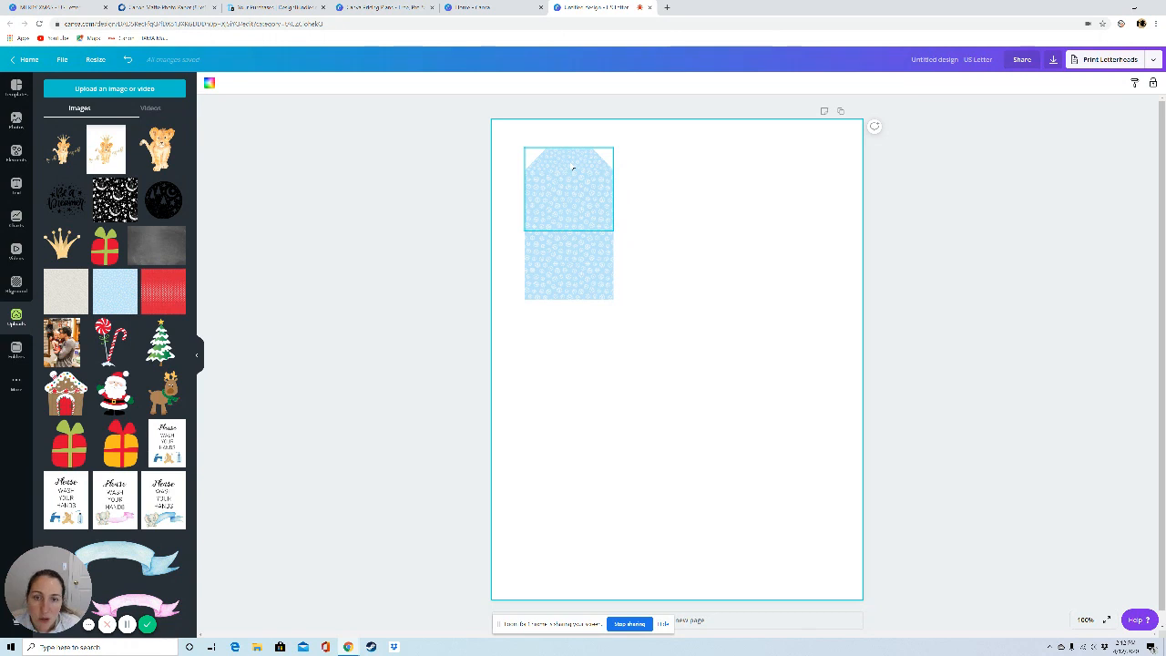
double_click(572, 165)
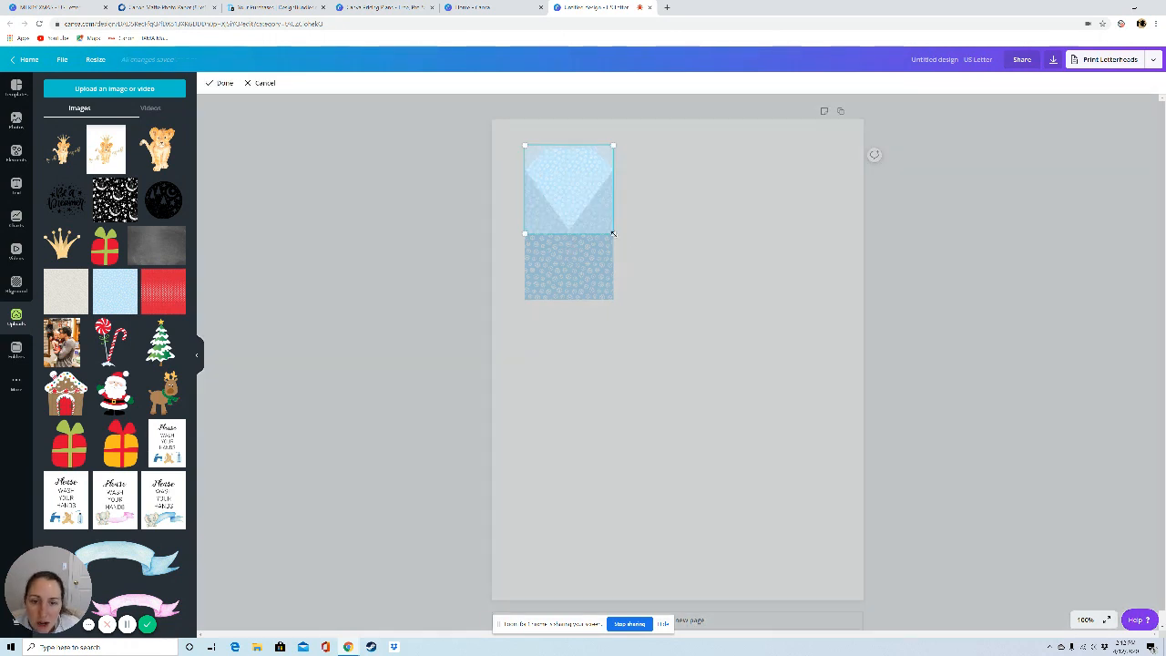
drag(613, 234, 630, 253)
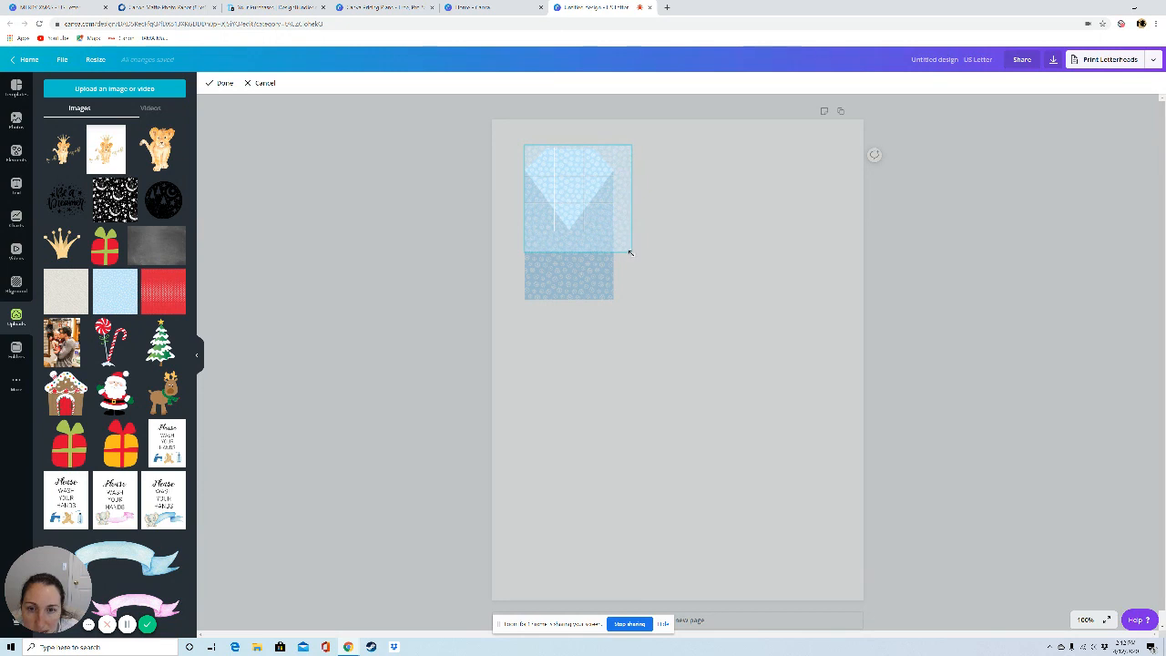
click(704, 266)
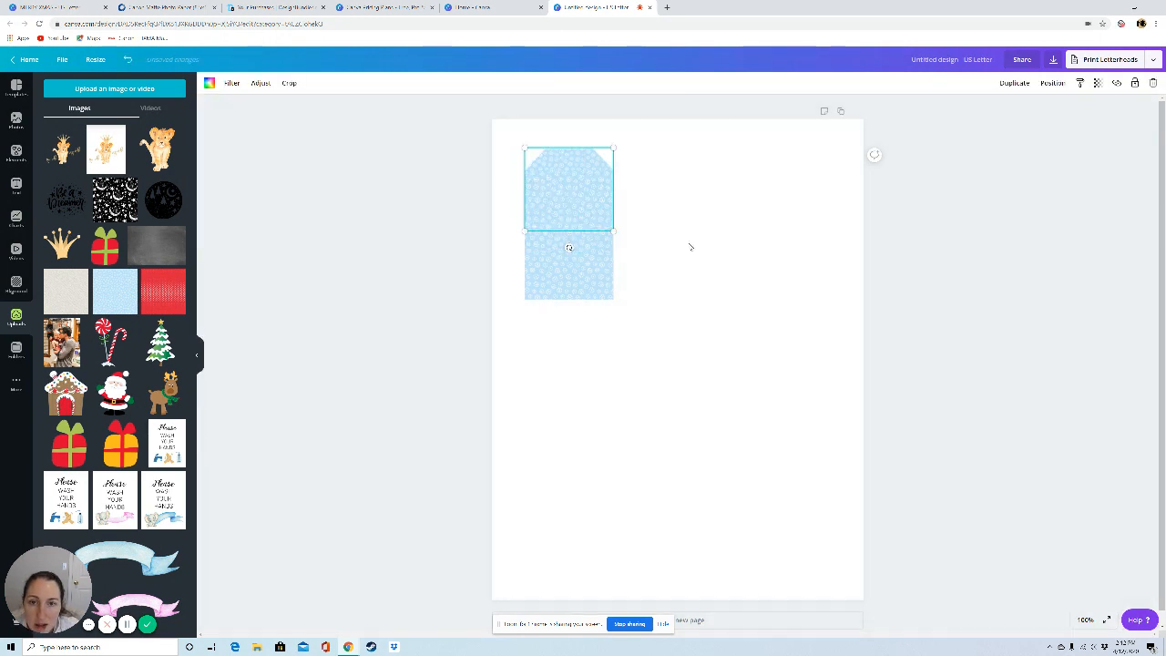
double_click(575, 160)
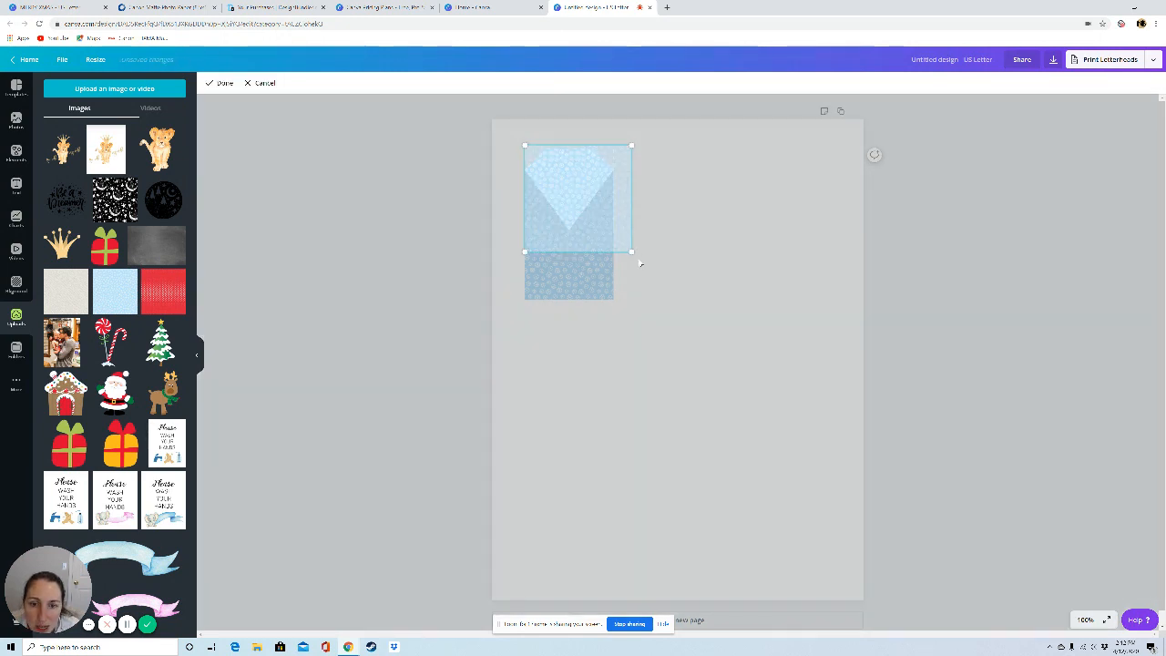
drag(640, 264, 642, 265)
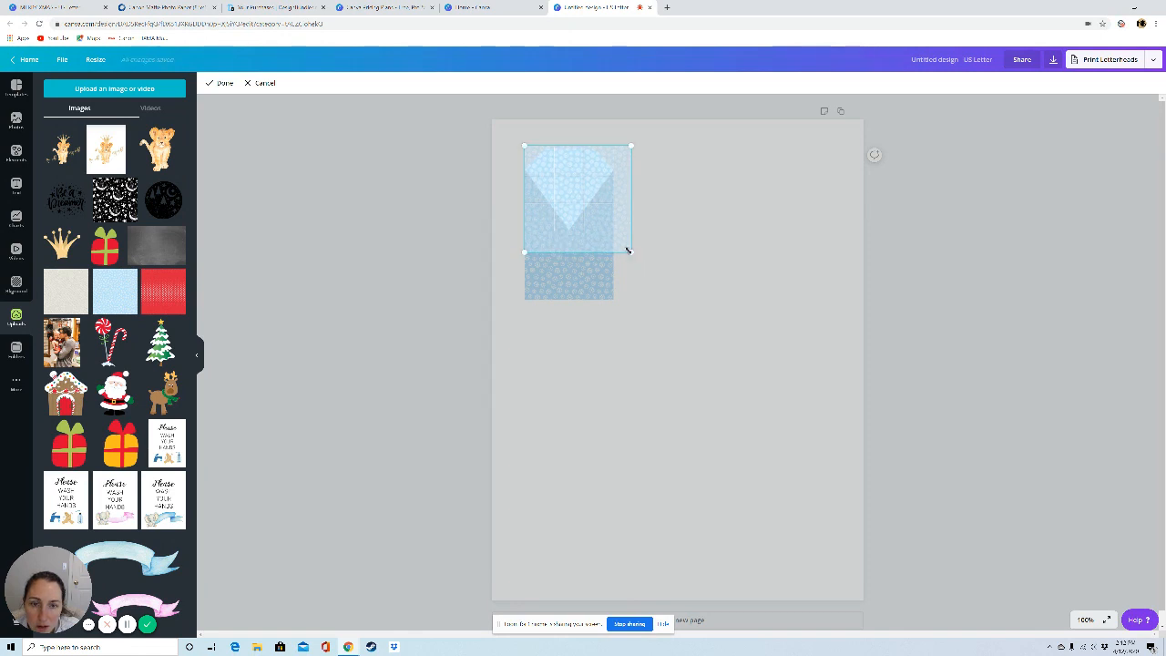
click(640, 299)
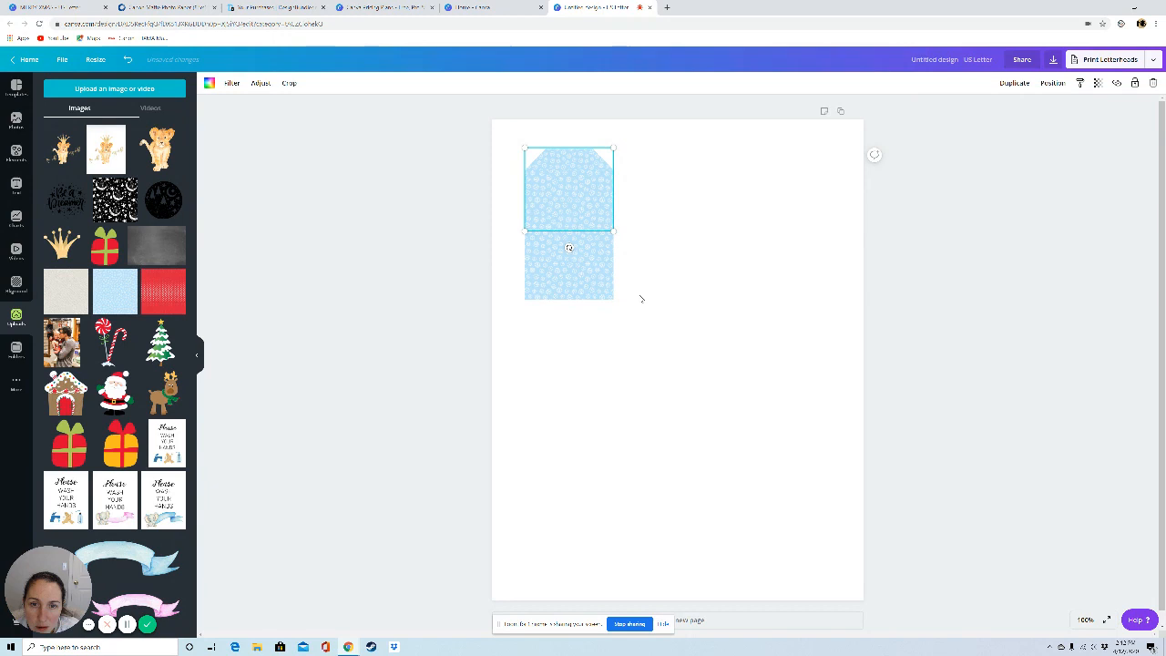
double_click(588, 180)
double_click(596, 158)
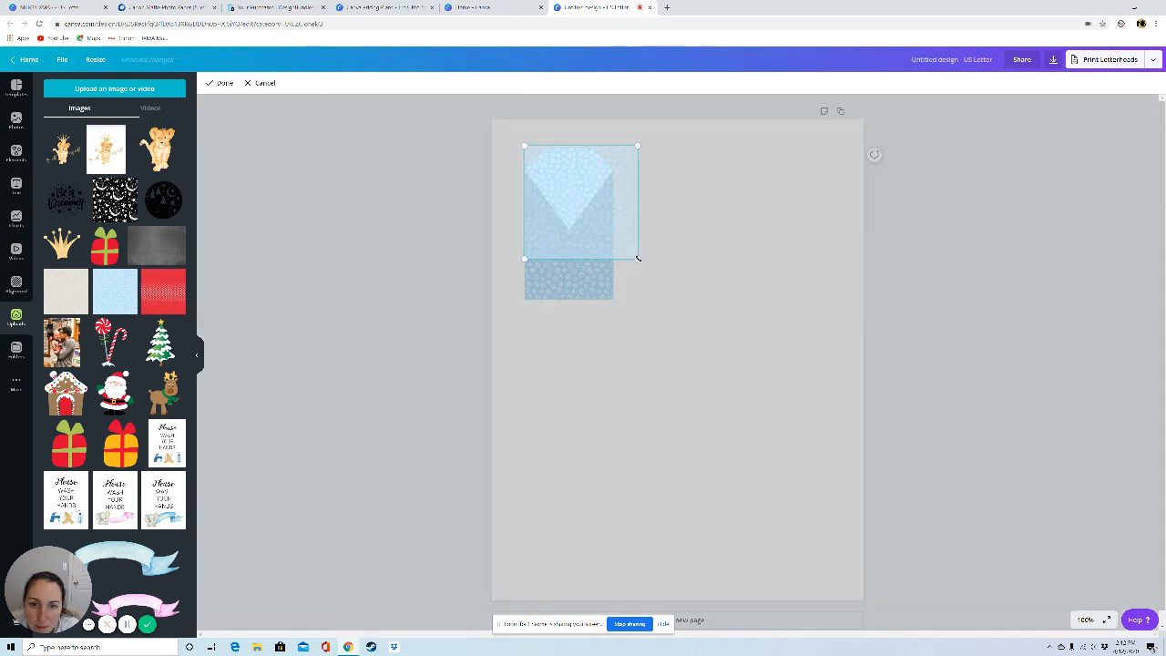
click(641, 339)
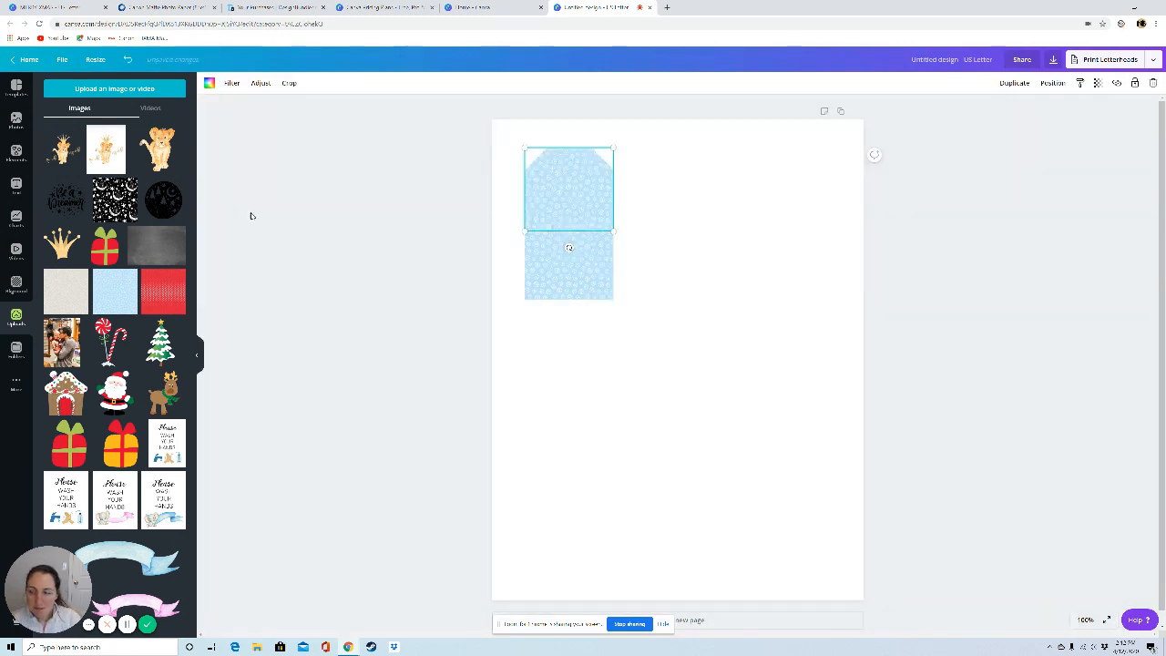
drag(156, 244, 568, 187)
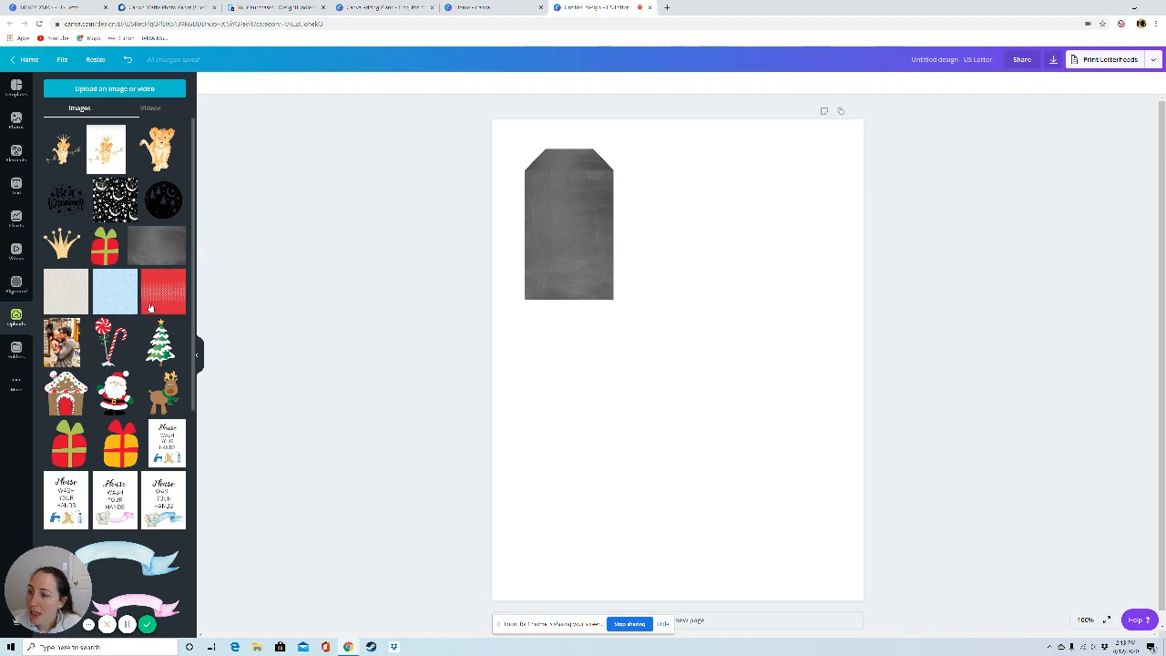
Step: Add a single-image grid, shrink it to a short strip across the tag's lower end, and bring it to the front
click(16, 152)
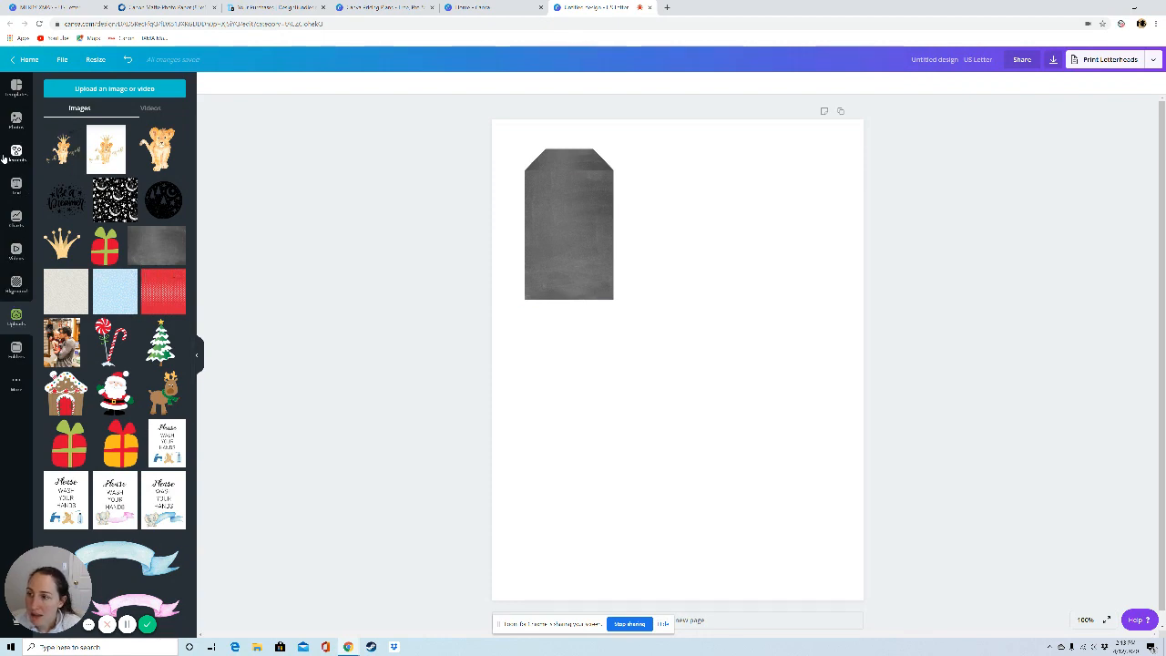
scroll(76, 141, up, 3)
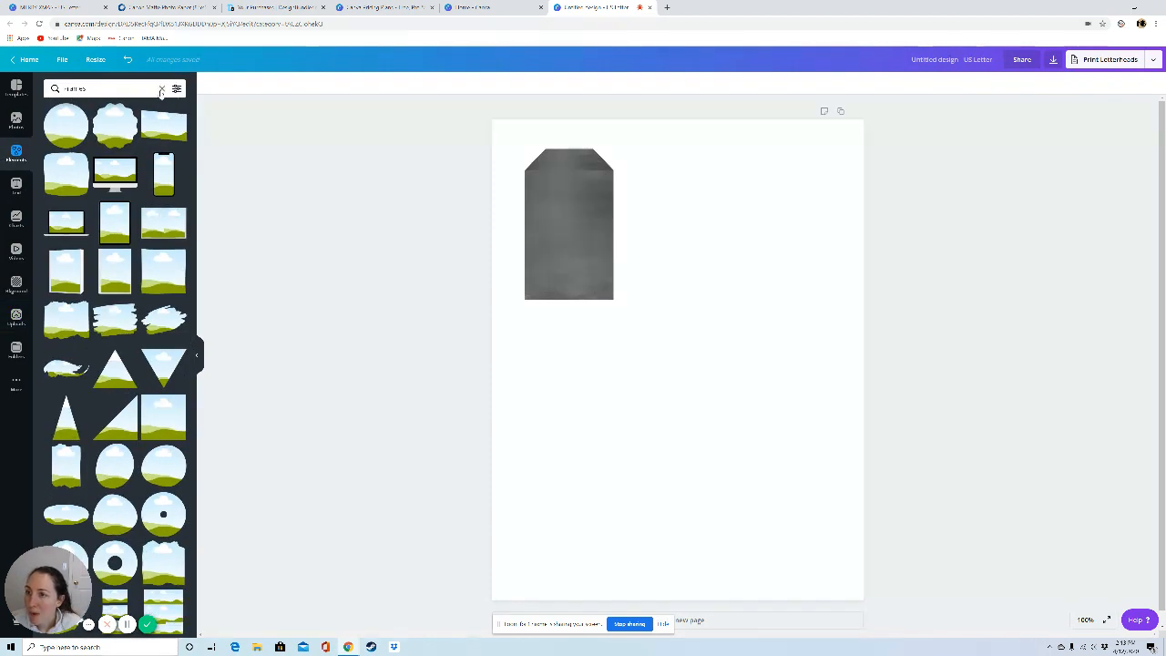
click(162, 89)
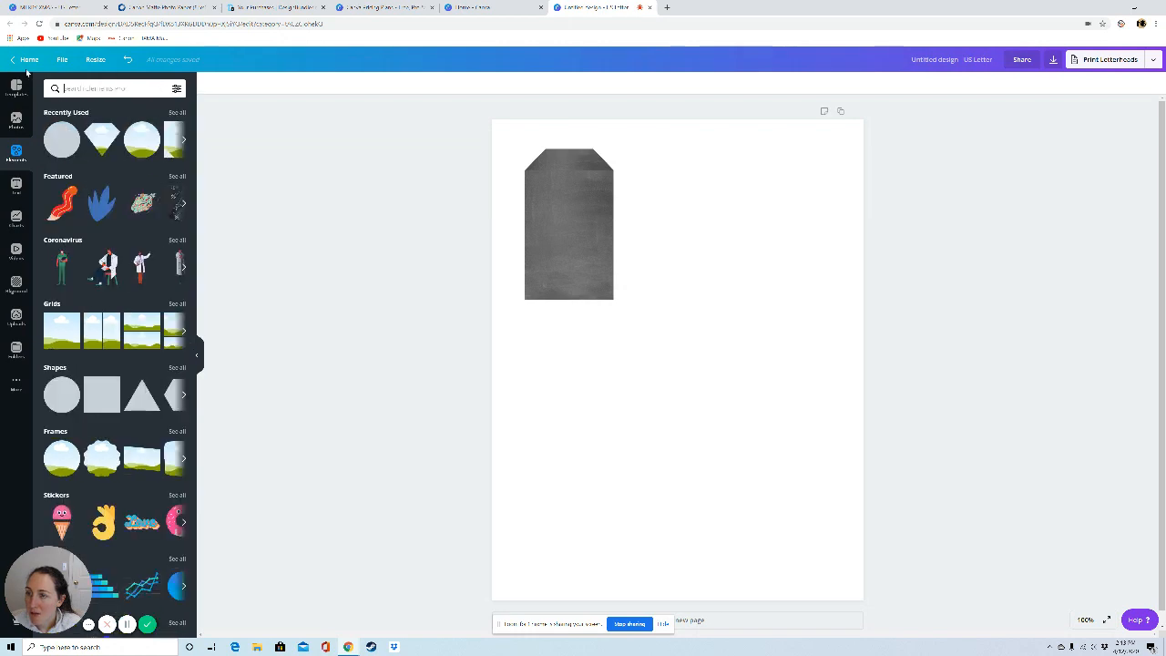
click(62, 338)
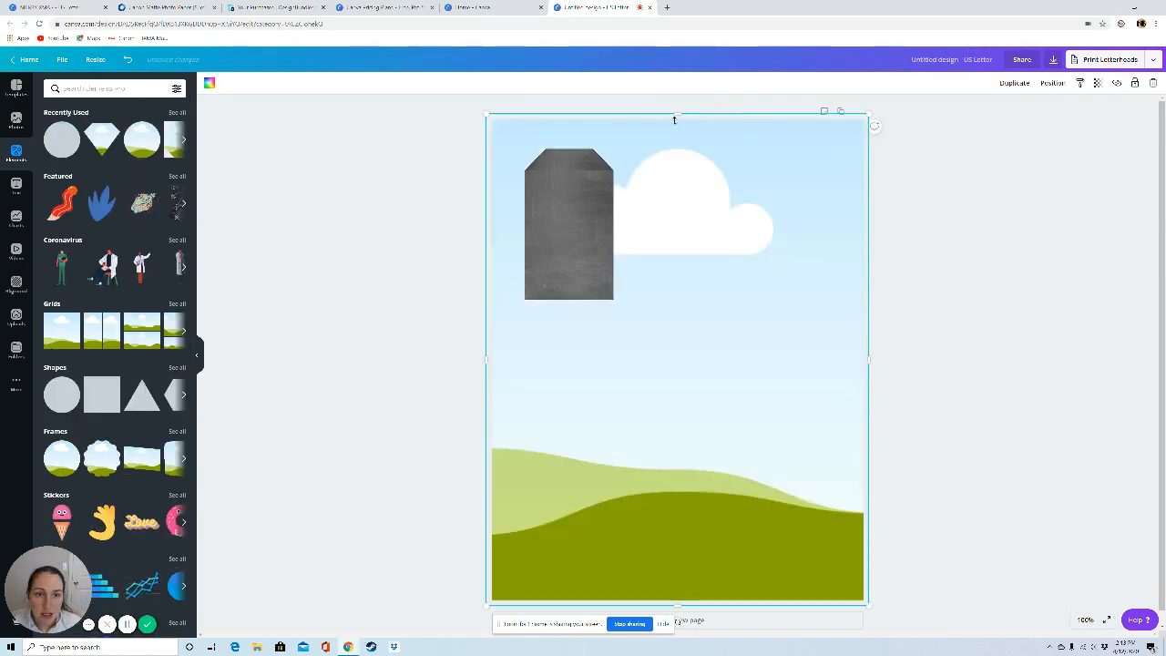
drag(674, 120, 642, 557)
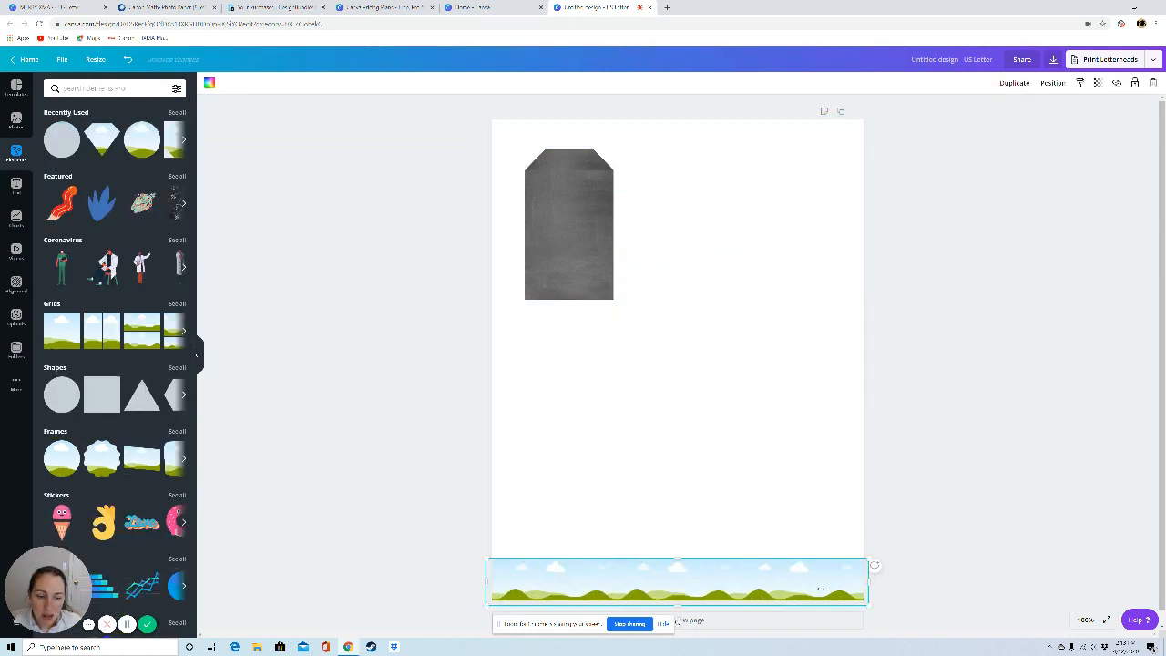
drag(819, 589, 571, 277)
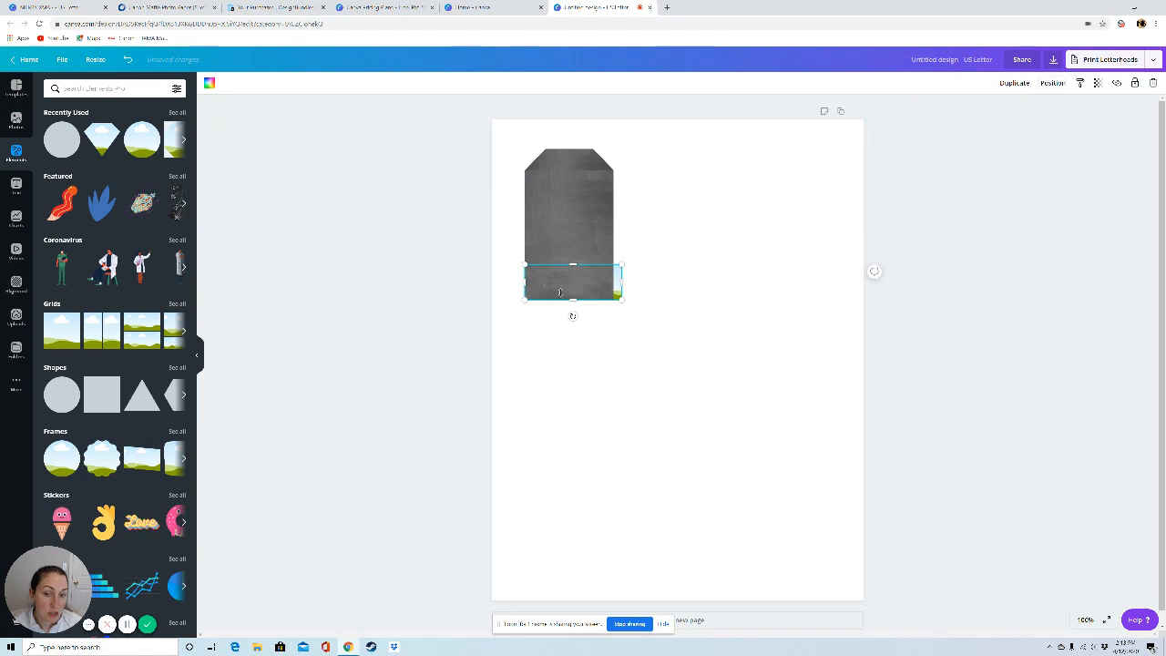
click(1052, 82)
click(929, 110)
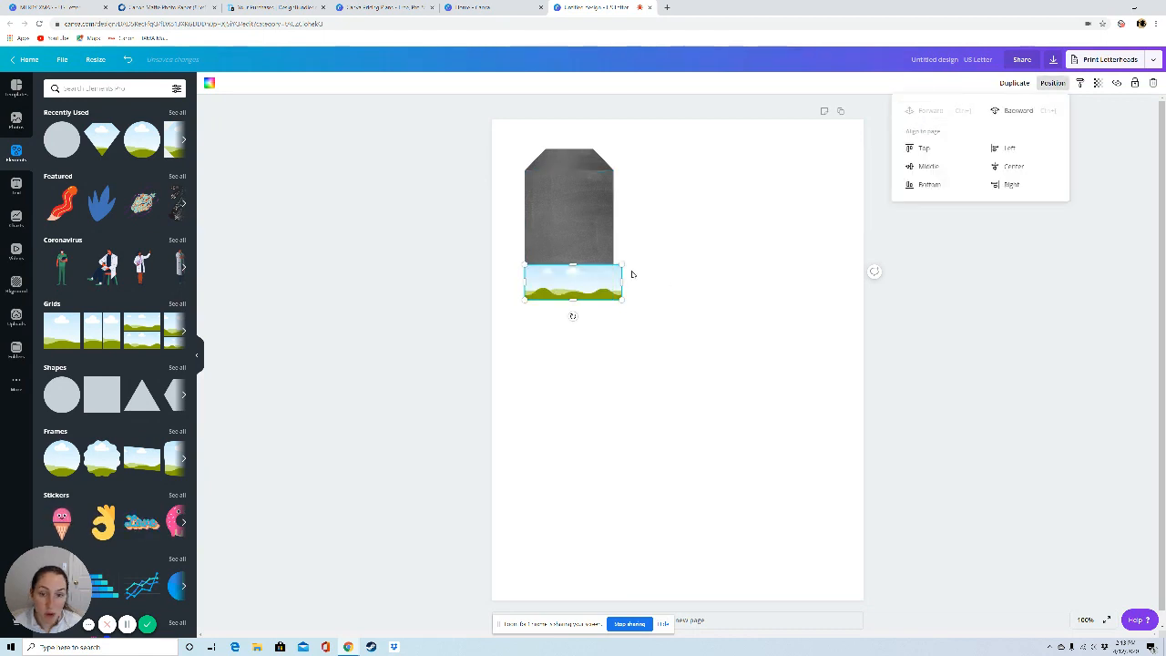
Step: Narrow the strip grid to the tag's width and make it slightly taller
drag(618, 282, 528, 283)
click(506, 378)
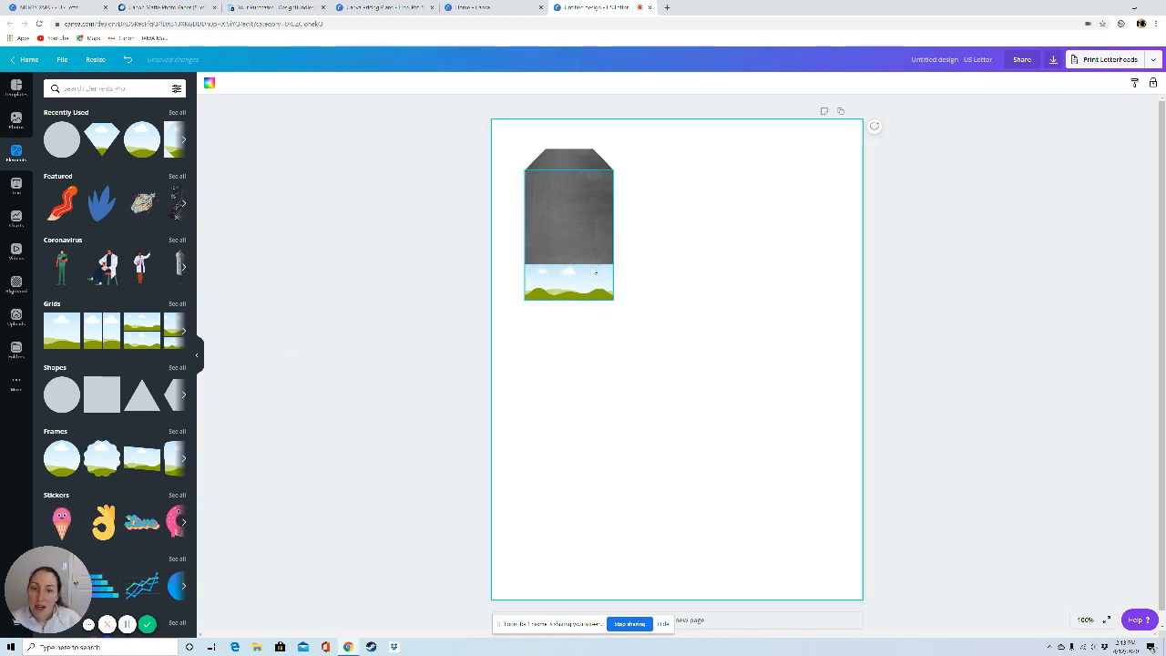
click(568, 284)
drag(573, 262, 573, 260)
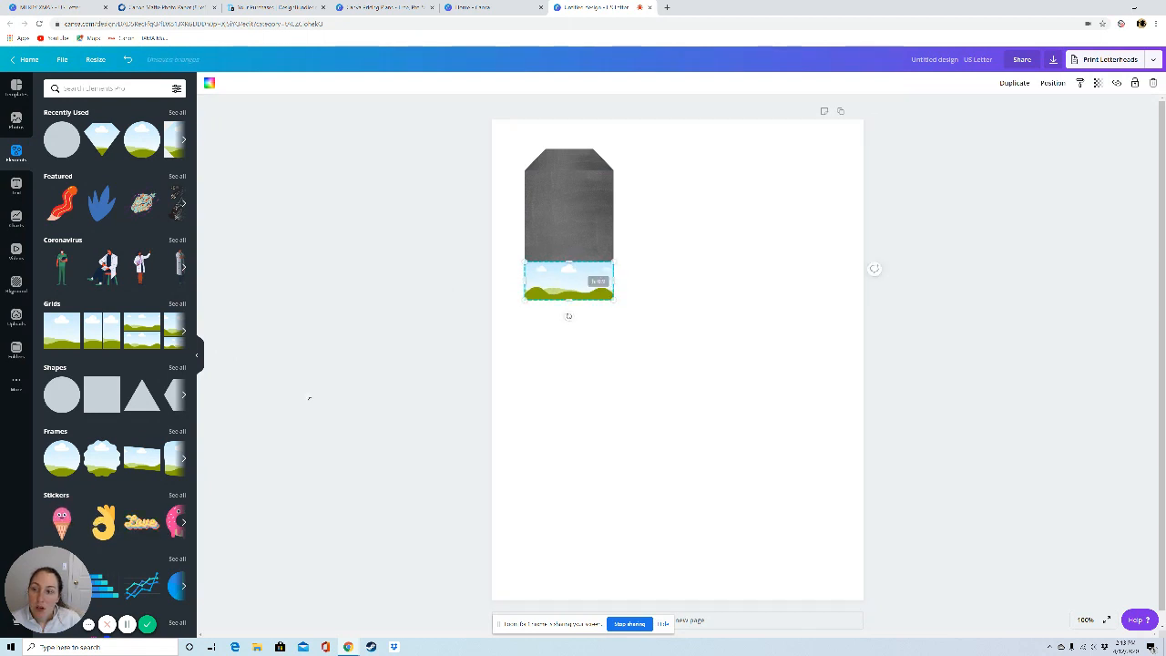
Step: Fill the strip grid at the tag's base with the uploaded red patterned paper
click(16, 319)
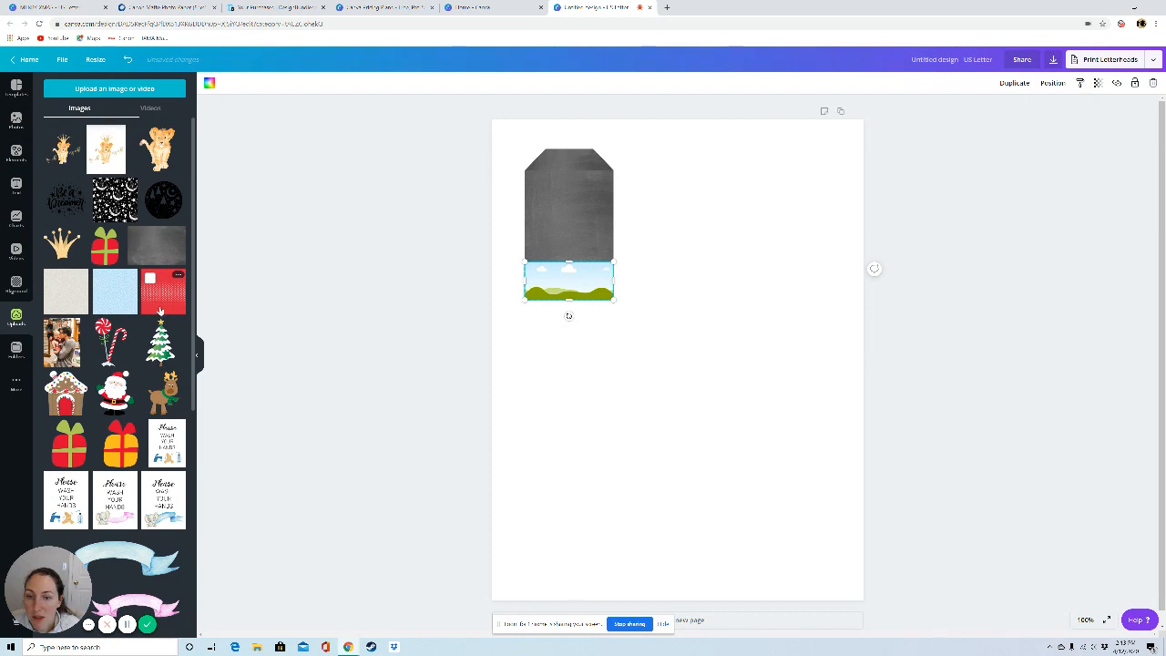
drag(154, 310, 573, 290)
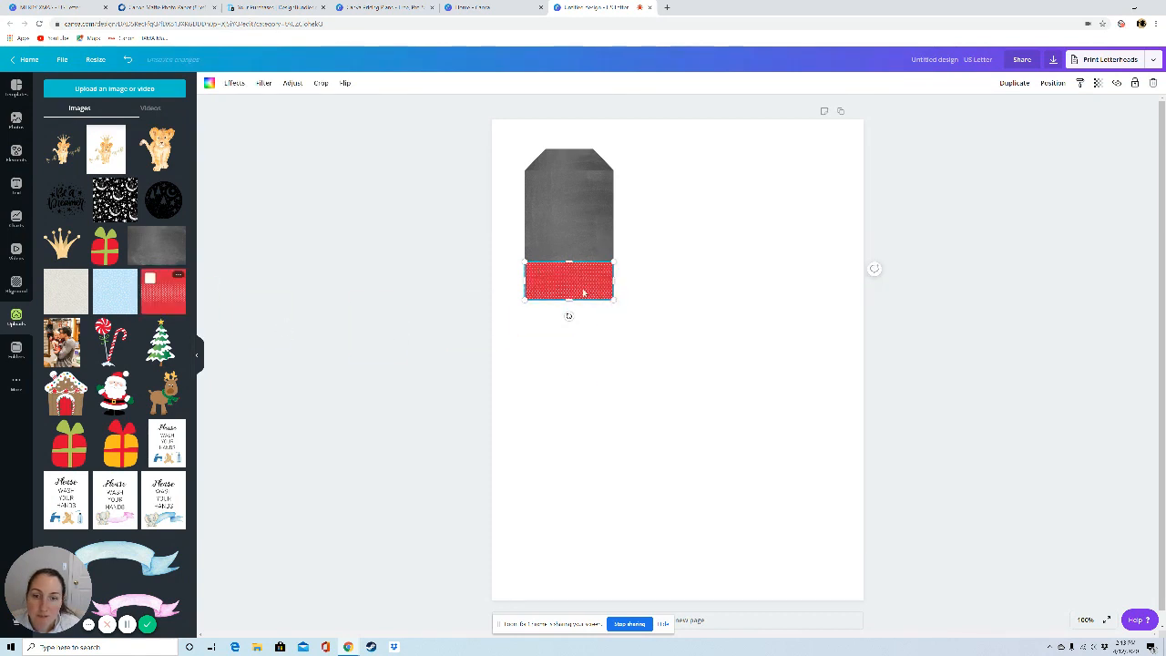
click(572, 380)
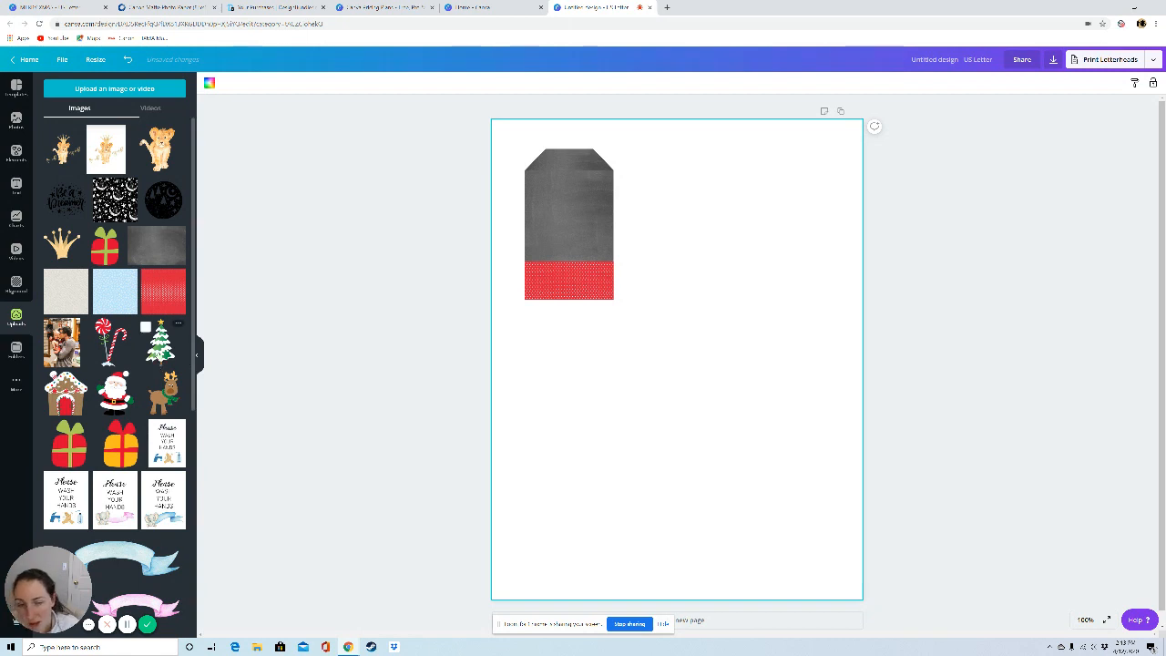
Step: Try adding the snowy Christmas tree as a loose image about 2.7 by 2.7 inches, and delete it
click(159, 350)
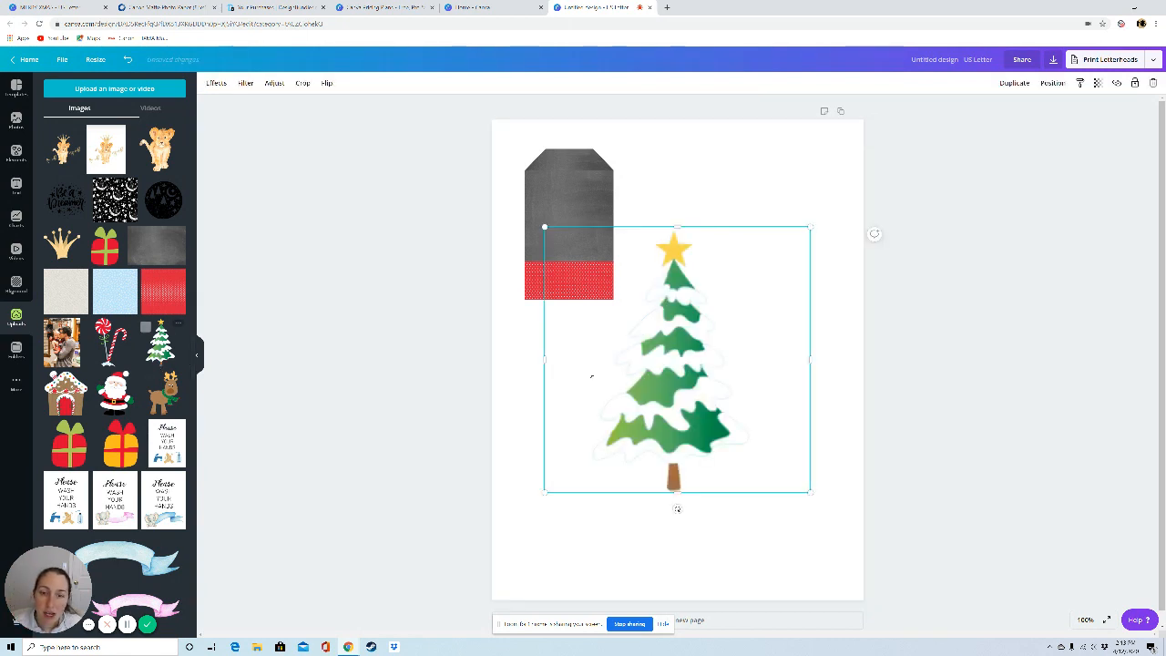
drag(810, 227, 661, 378)
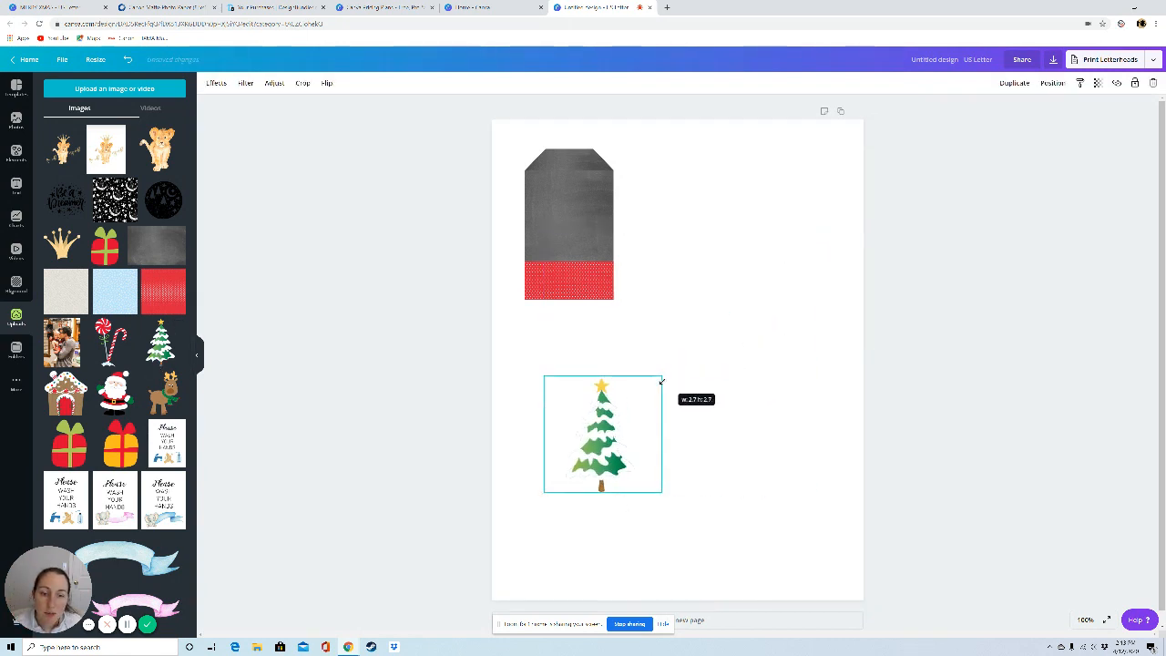
drag(605, 450, 765, 412)
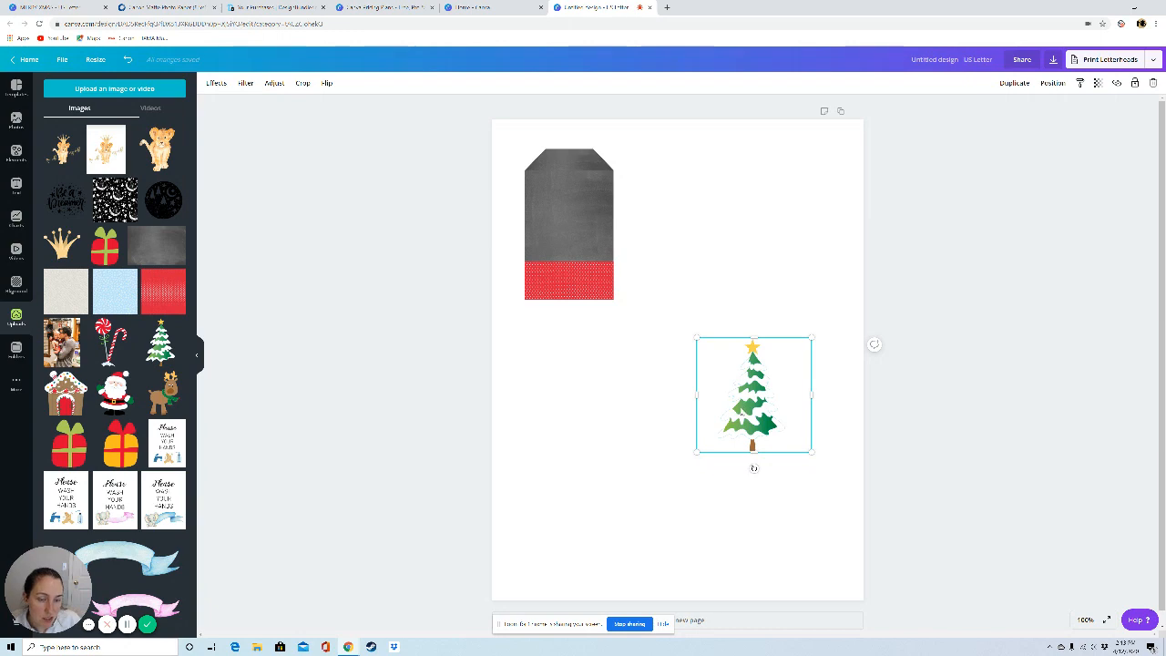
click(1152, 83)
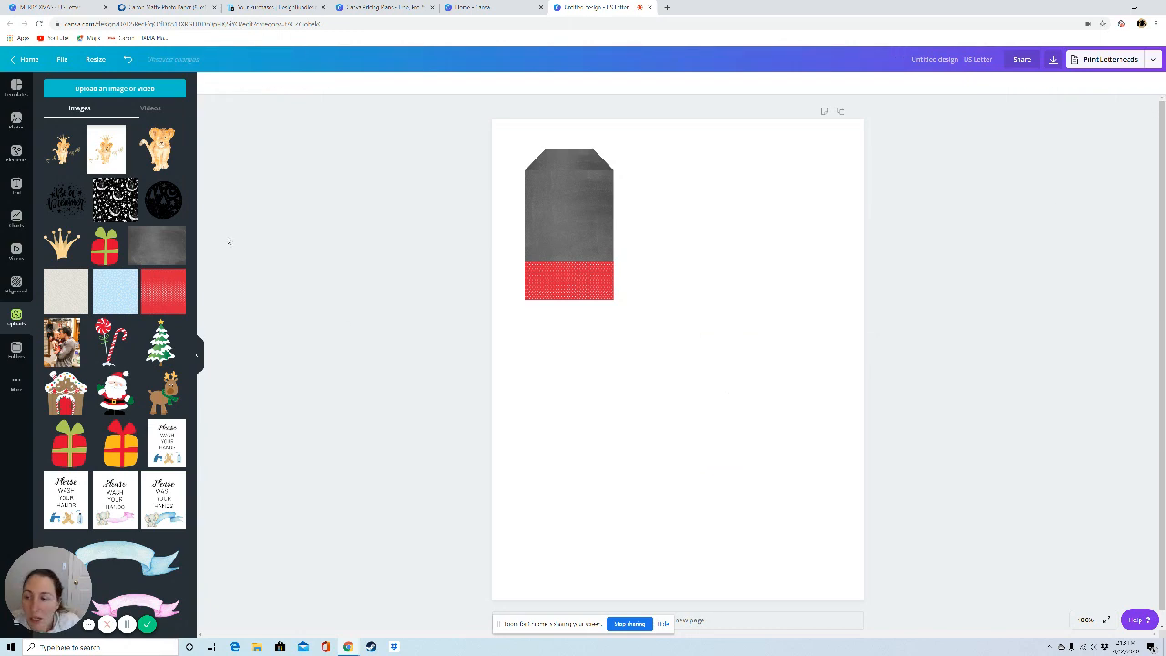
Step: Add another single-image grid, scale it down to under half the page width, and fill it with the snowy Christmas tree
click(15, 151)
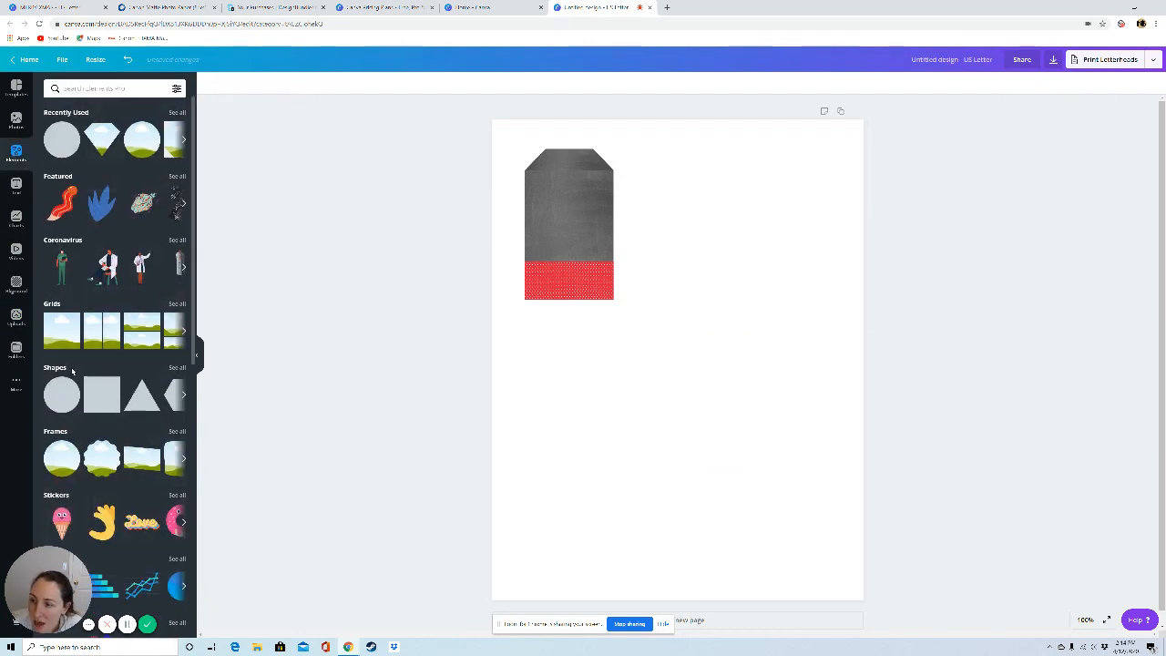
click(62, 331)
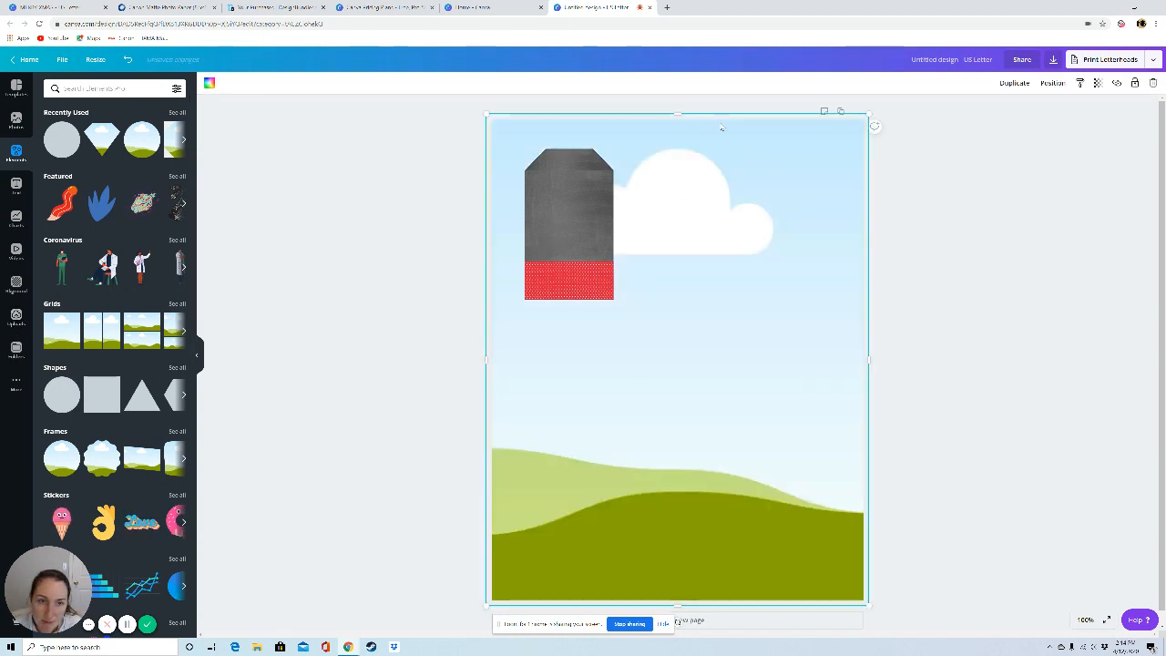
drag(878, 119, 653, 364)
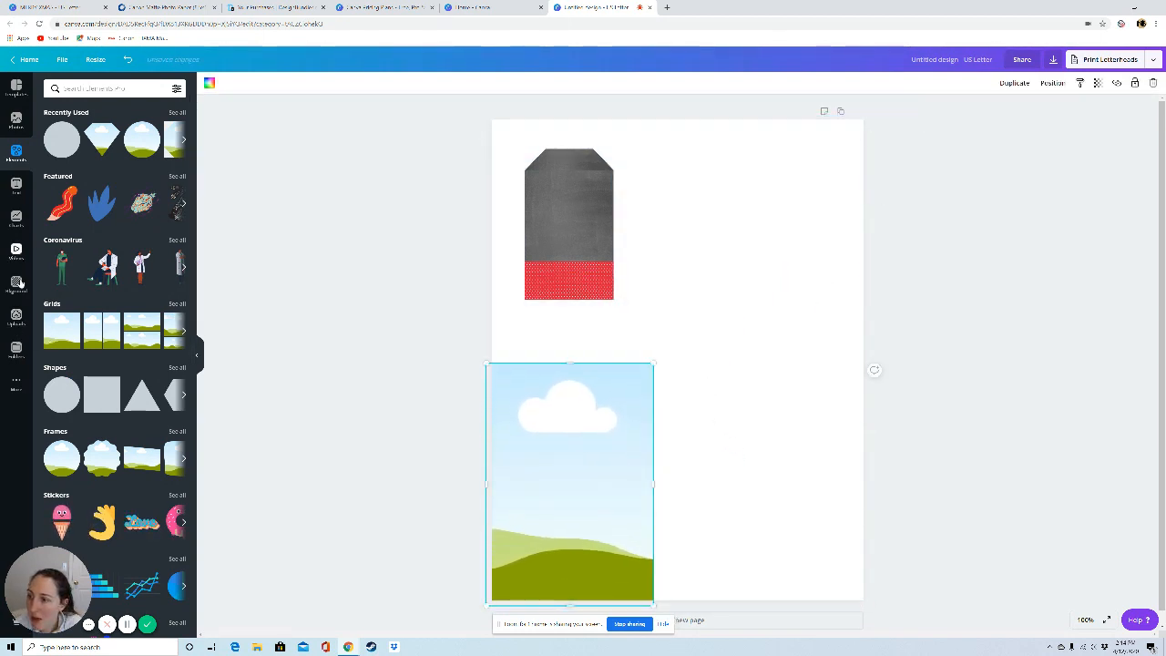
click(16, 319)
drag(160, 342, 640, 424)
Step: Shrink the tree grid, move it over the tag's lower corner, and bring it in front of the tag parts
drag(650, 359, 576, 485)
drag(556, 560, 624, 281)
click(1052, 82)
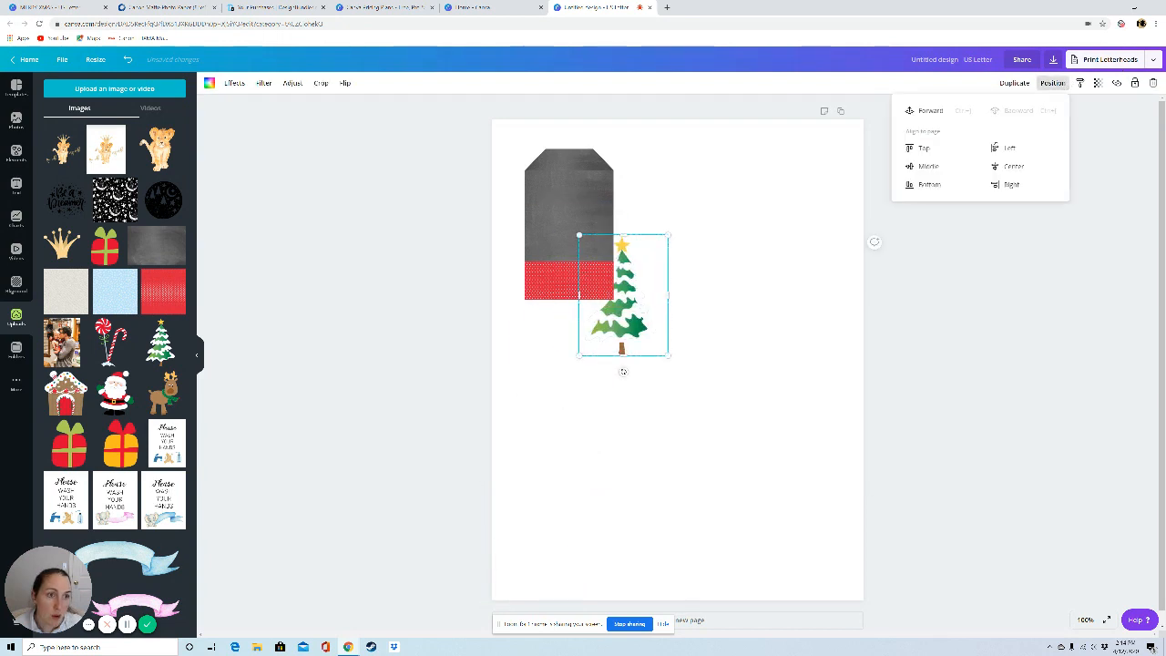
click(929, 110)
Step: Scale the tree down to fit inside the tag and position it over the red strip, slightly left of centre
drag(662, 354, 580, 265)
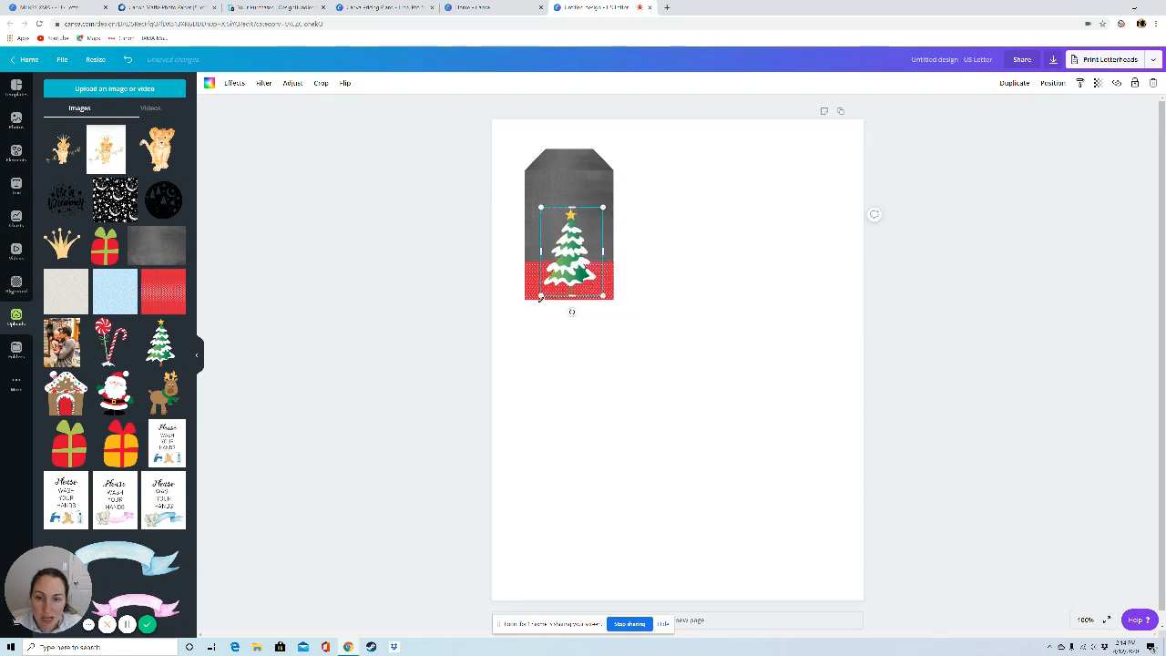
drag(540, 299, 543, 289)
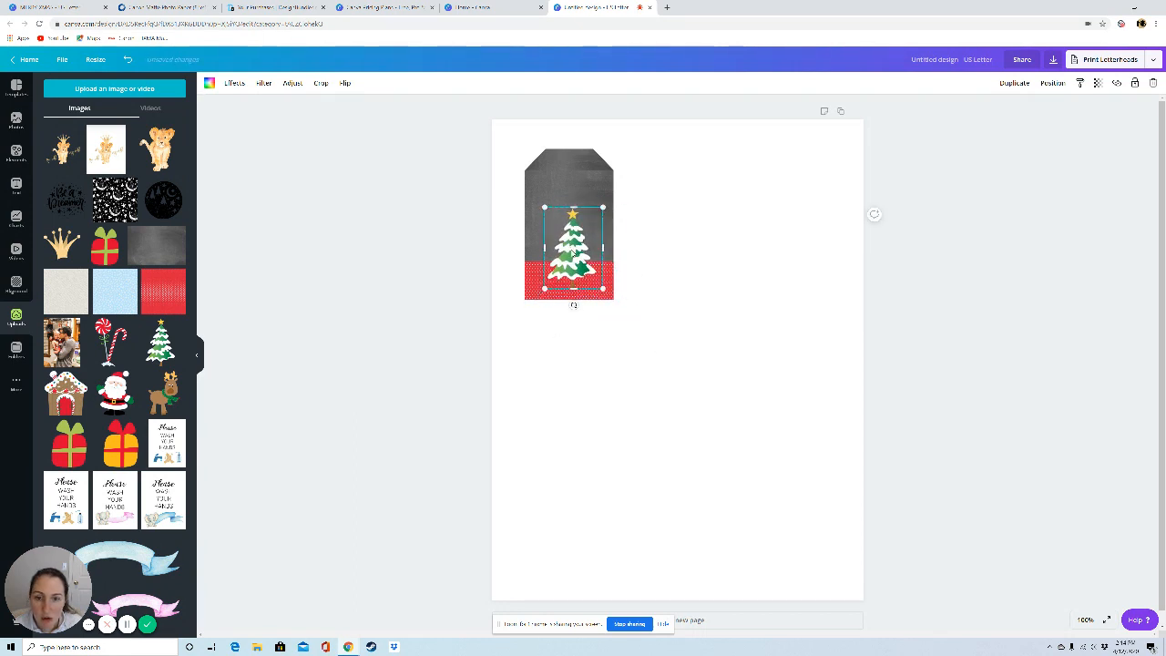
drag(571, 252, 567, 255)
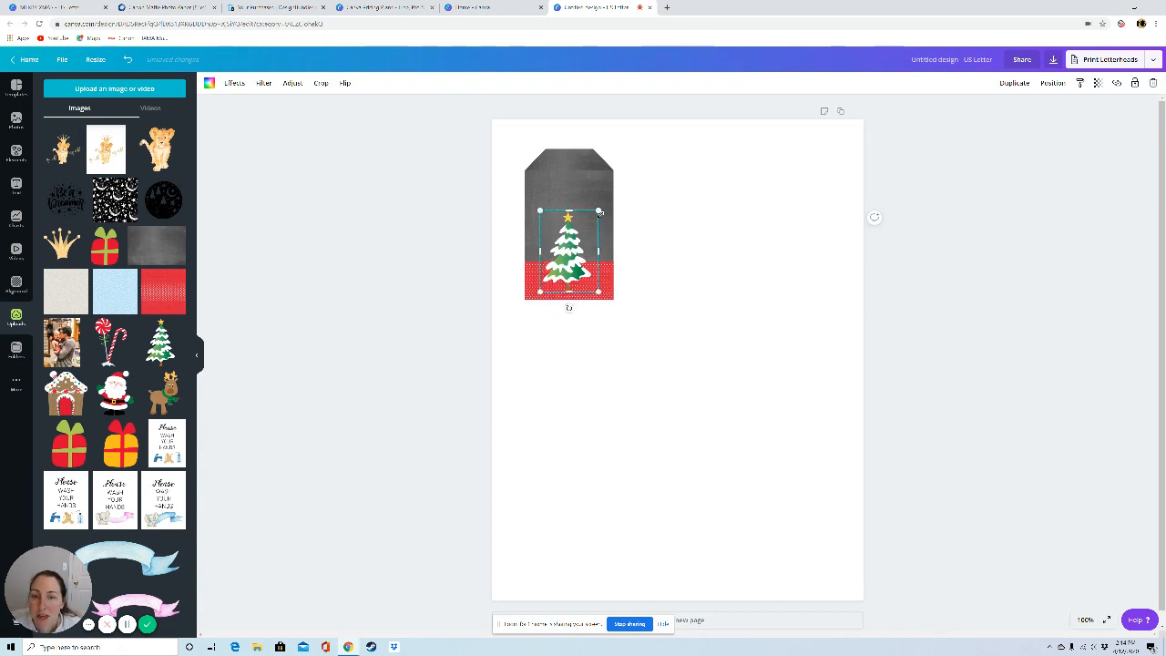
drag(600, 212, 594, 228)
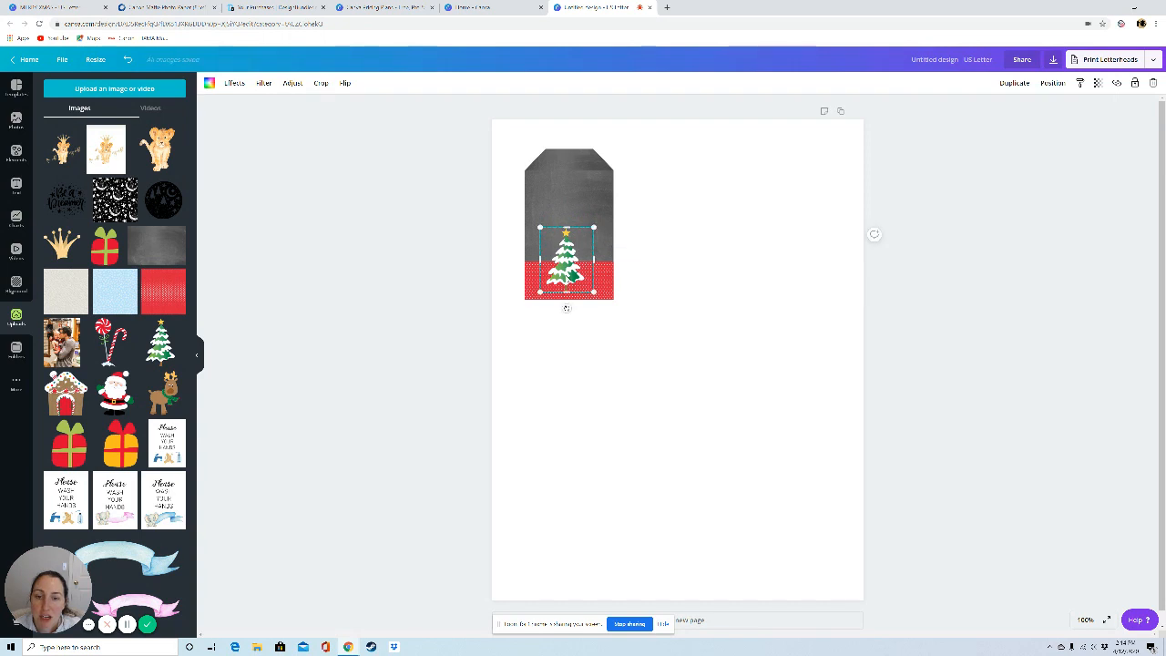
mouse_move(567, 269)
mouse_down()
mouse_move(547, 270)
mouse_move(565, 271)
mouse_up()
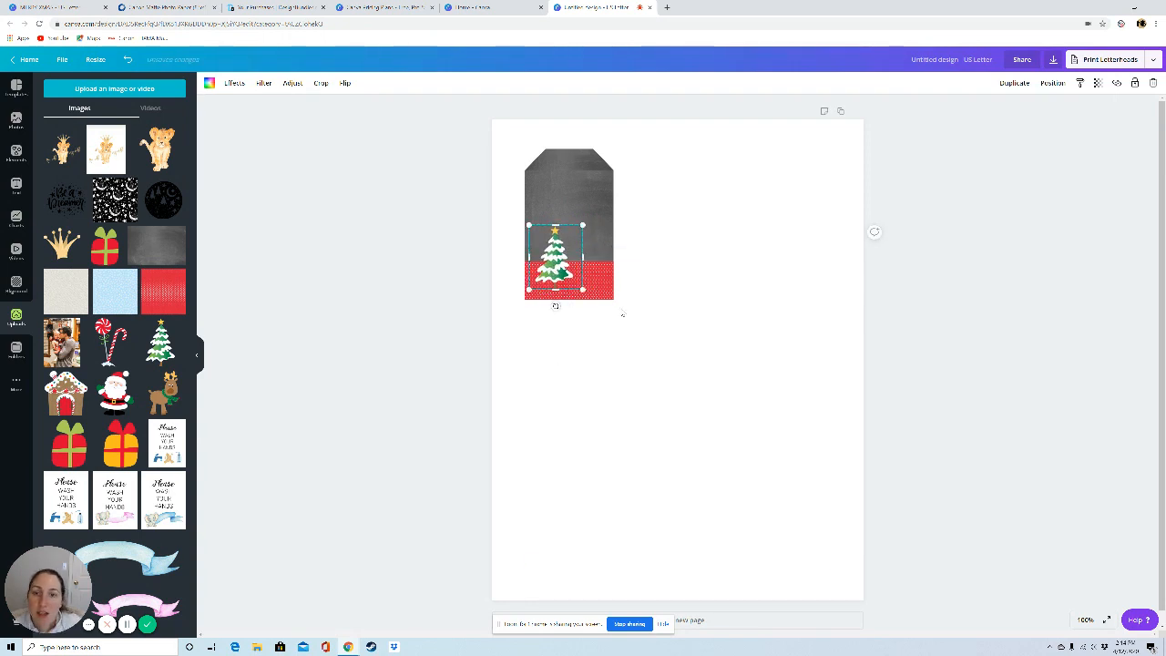
Step: Apply the Street filter to the snowy tree and raise its intensity until the tree is fully grey and white
click(261, 84)
click(179, 308)
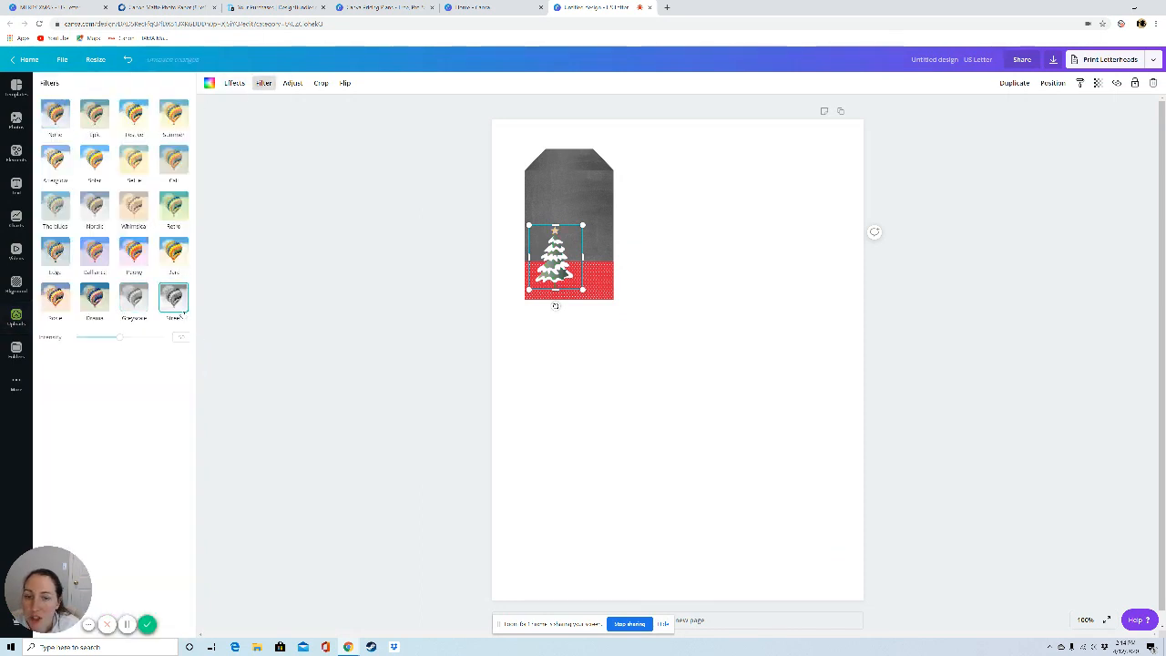
click(411, 325)
click(562, 367)
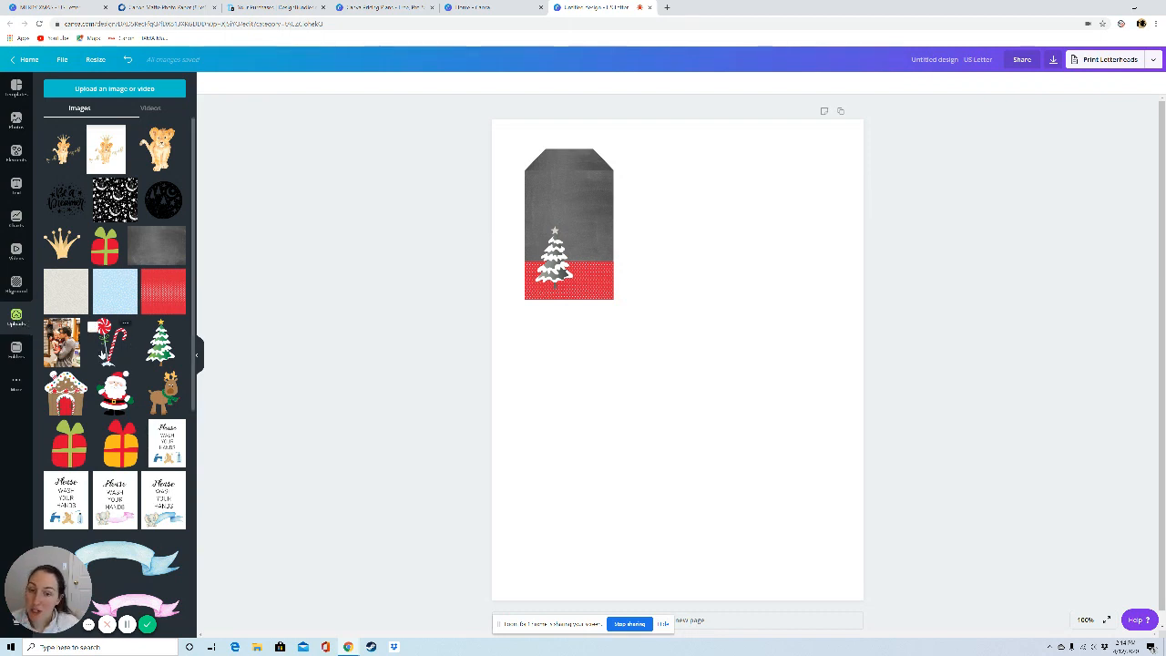
click(560, 264)
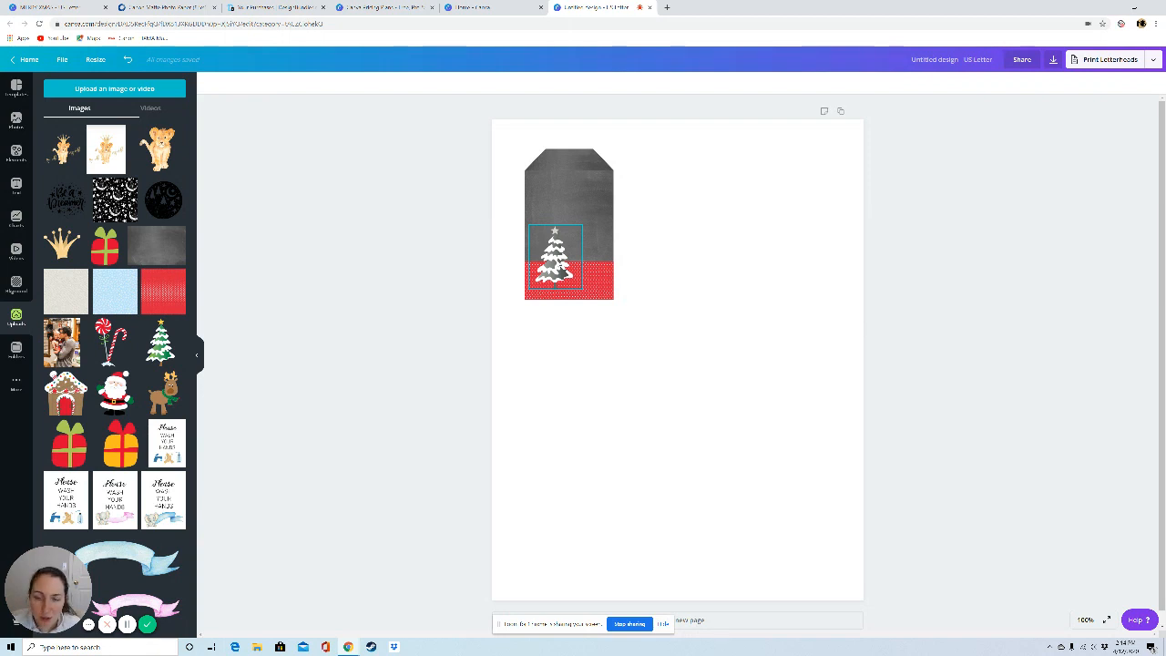
click(565, 271)
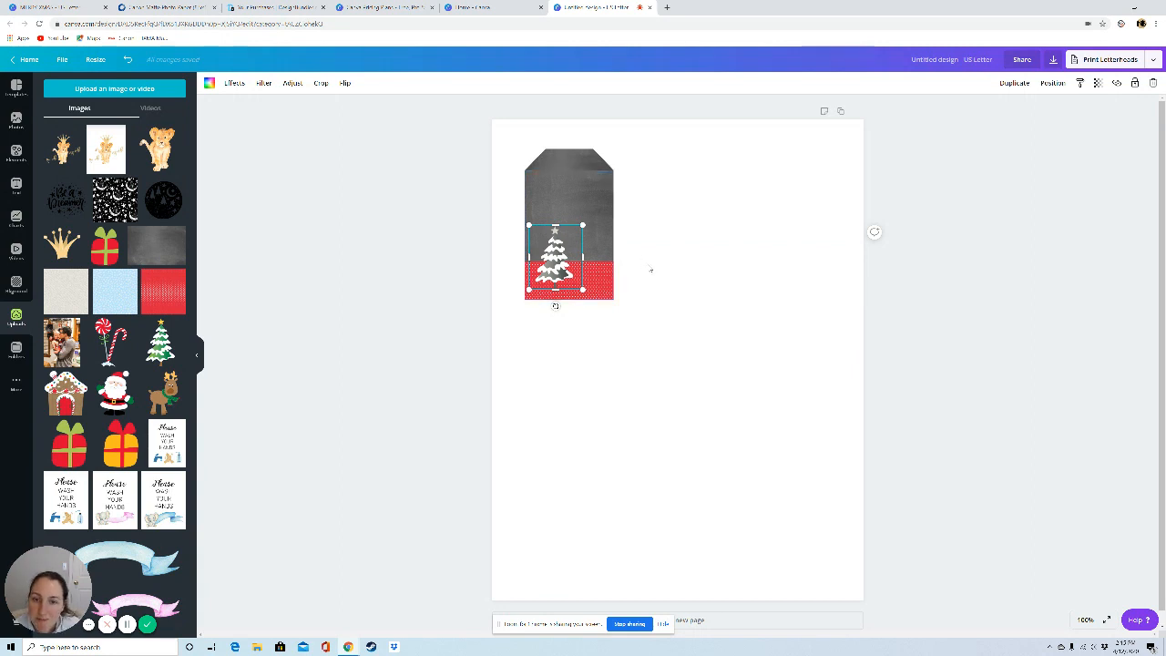
click(619, 331)
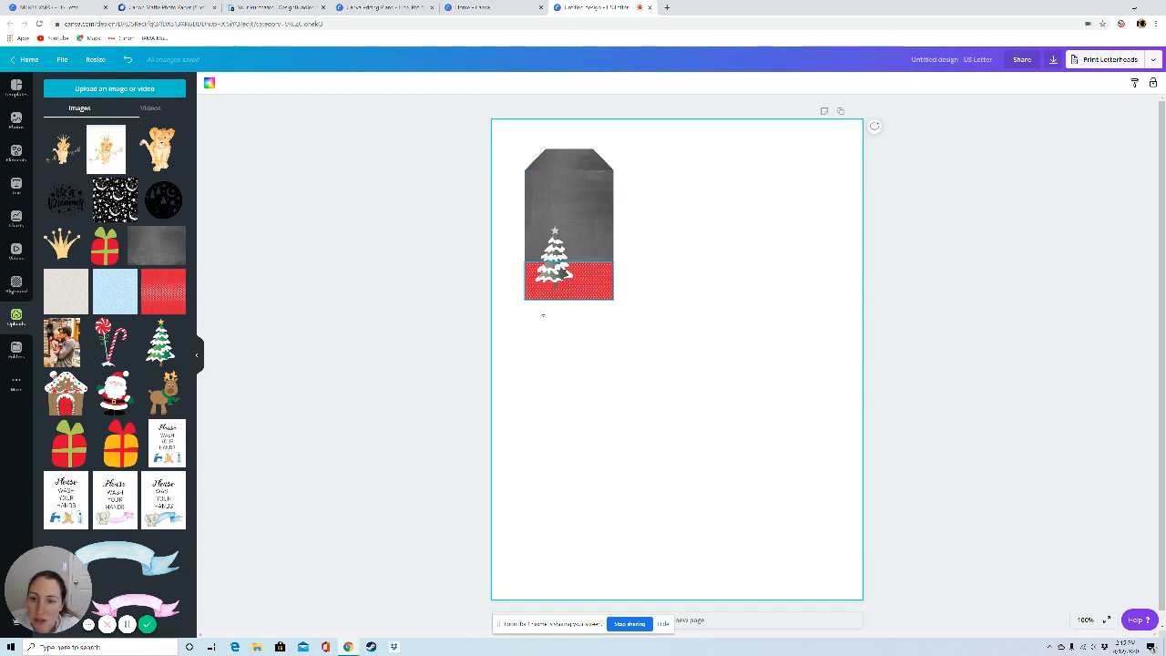
Step: Add a heading text box reading "MERRY XMAS" in capitals on two lines
click(15, 185)
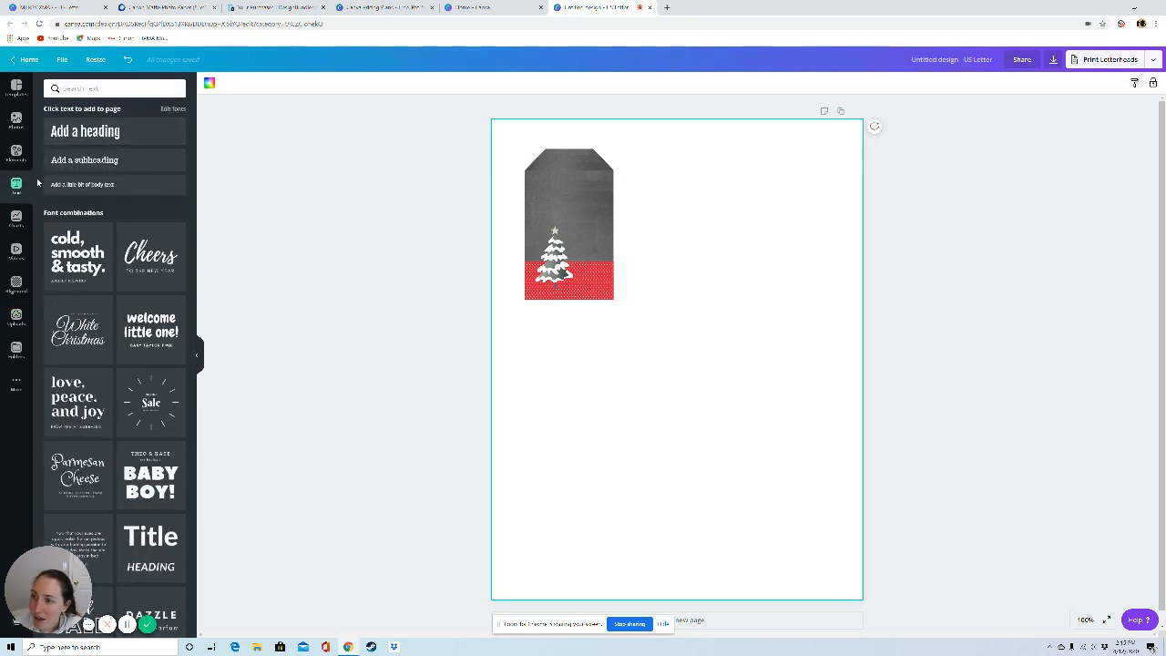
click(75, 133)
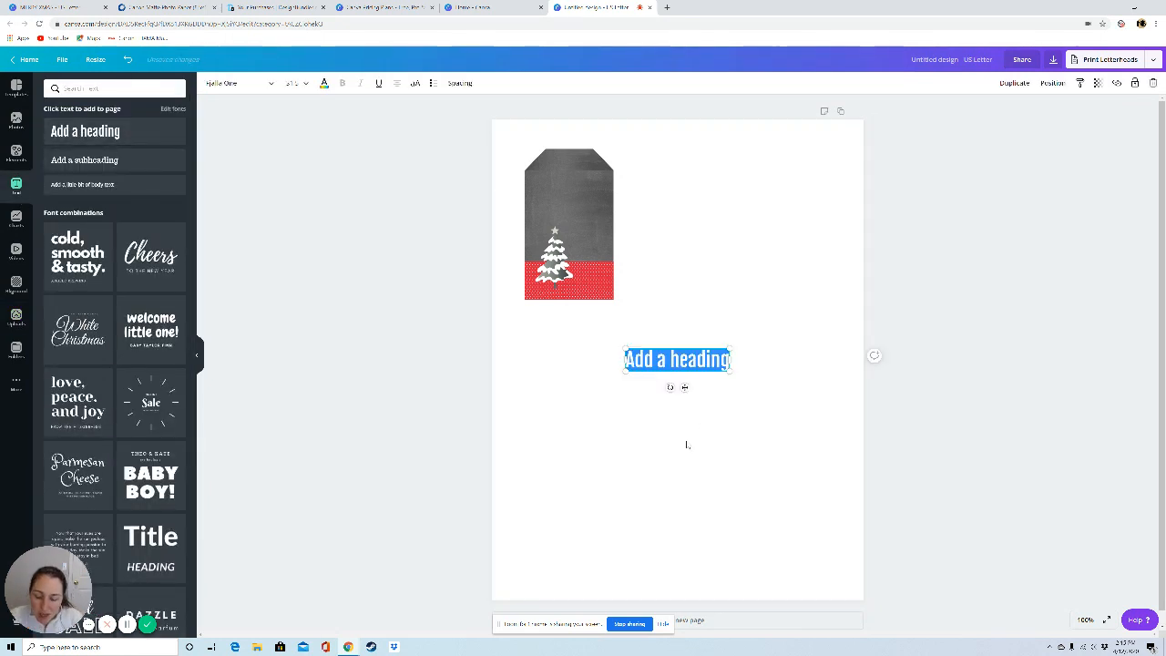
text(merry)
key(BackSpace)
key(BackSpace)
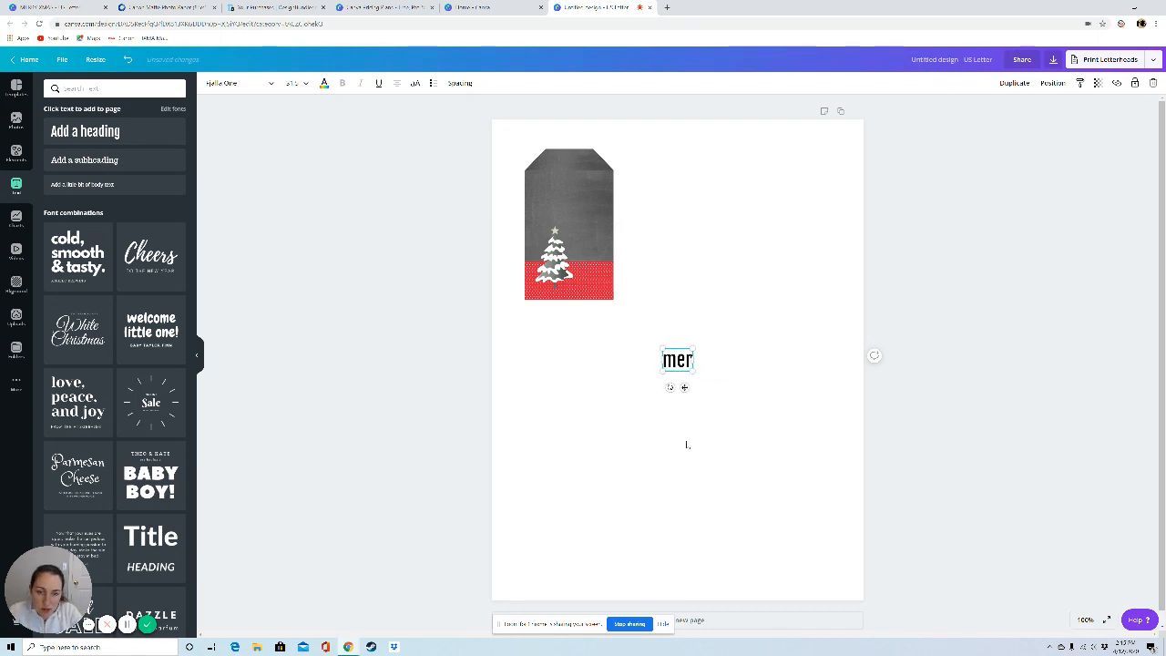
key(BackSpace)
key(BackSpace)
key(BackSpace)
text(MERRY)
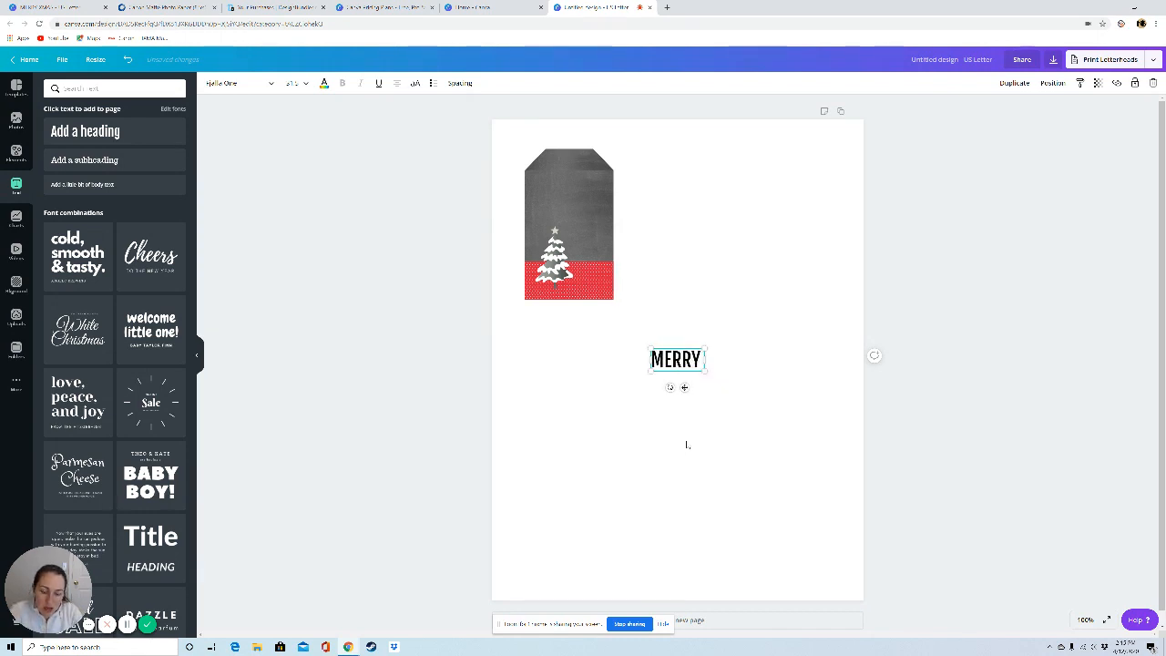
key(Return)
text(XMAS)
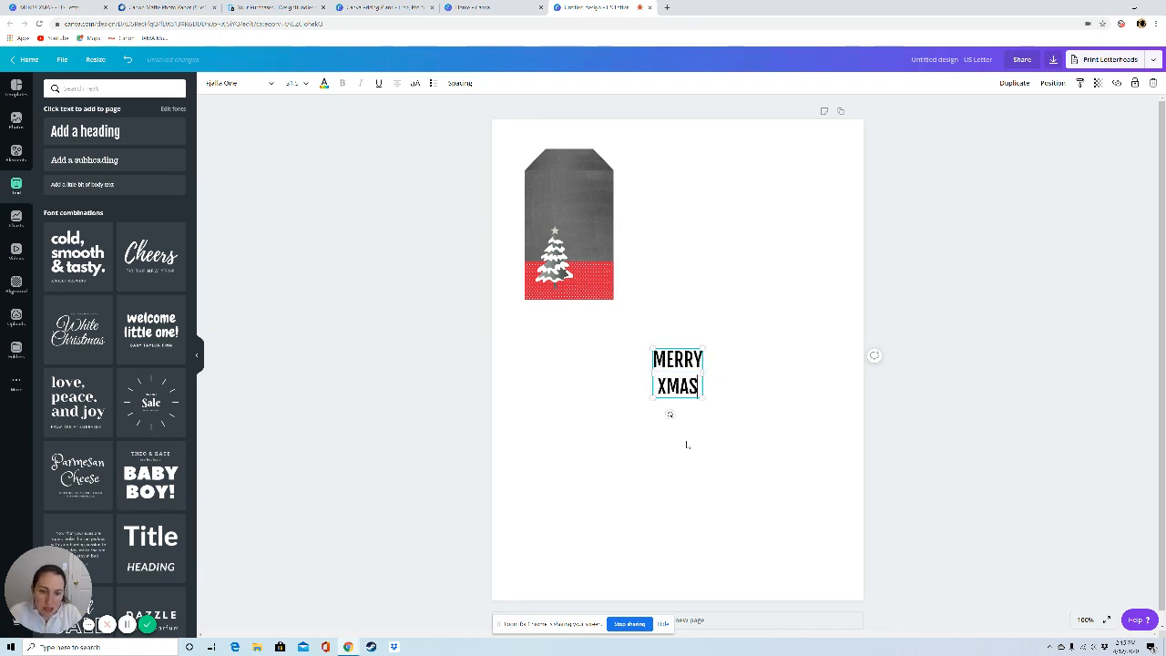
Step: Tighten the heading's line height to about 0.95 and move the text onto the dark part of the tag, above the tree
click(457, 83)
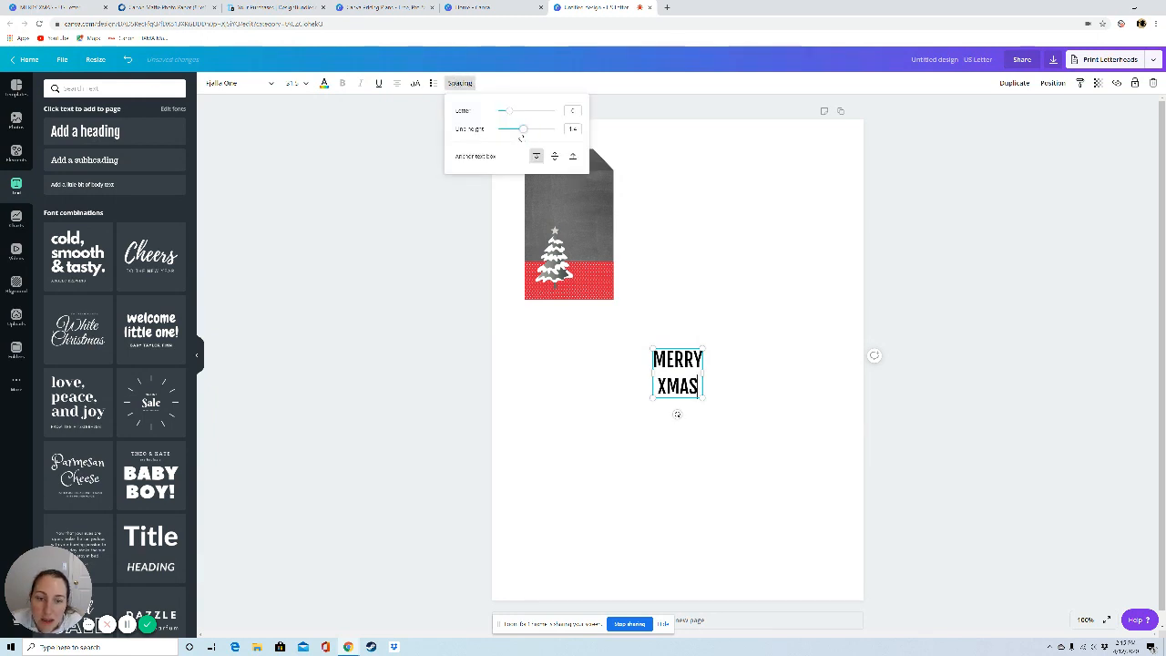
drag(520, 133, 508, 138)
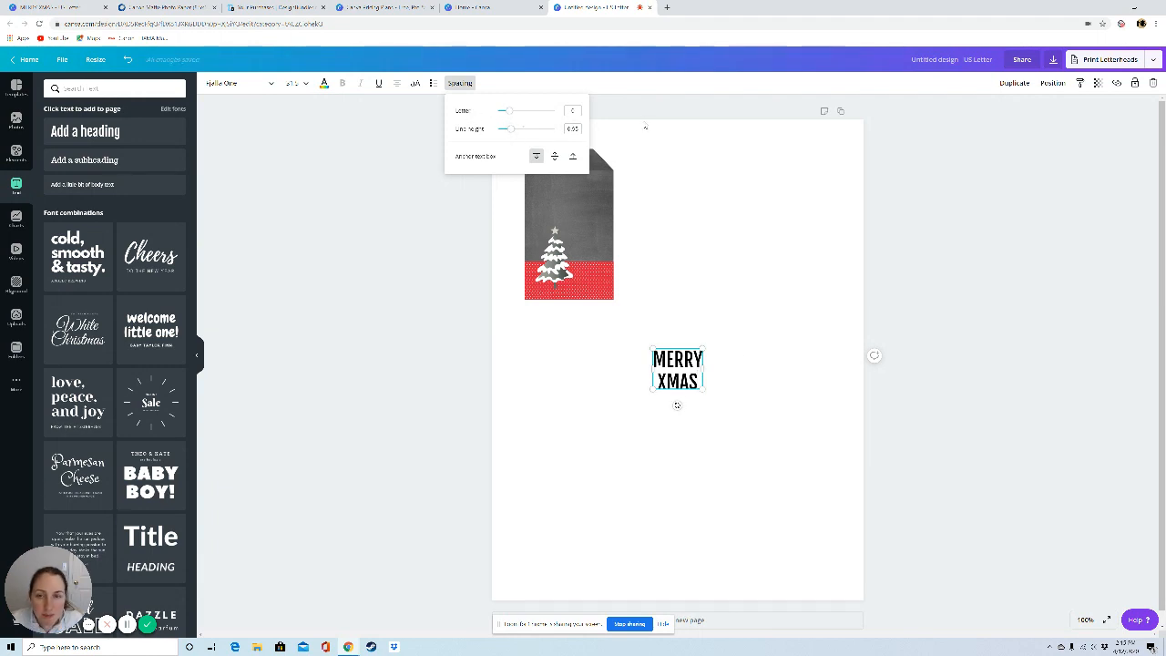
click(713, 412)
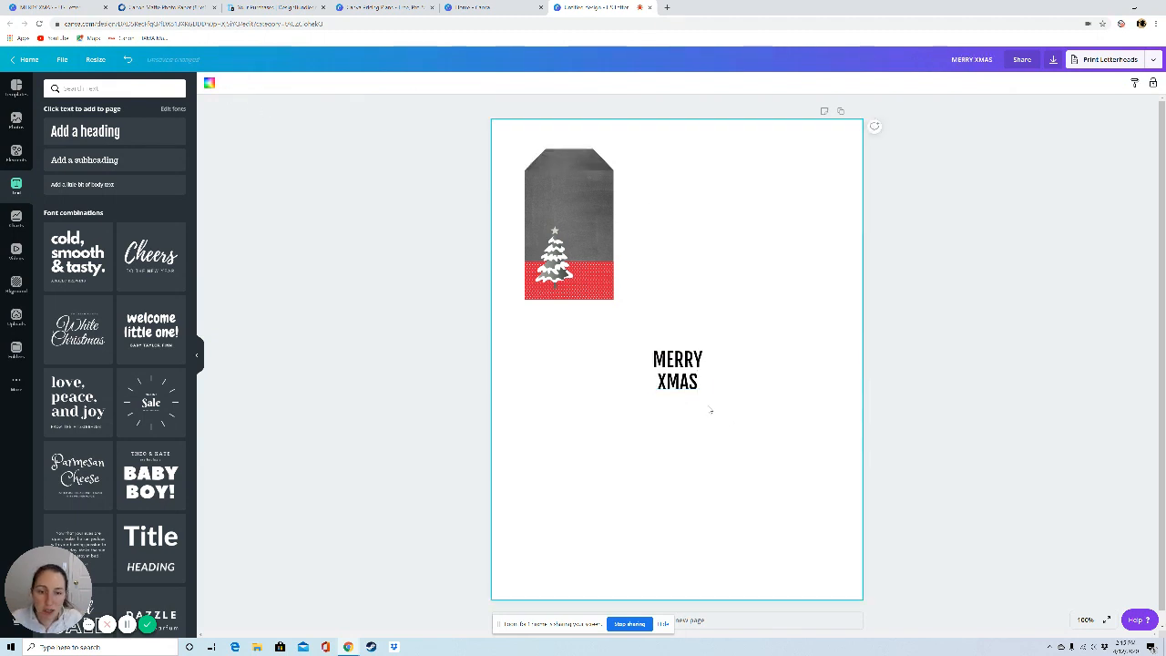
drag(681, 379, 573, 207)
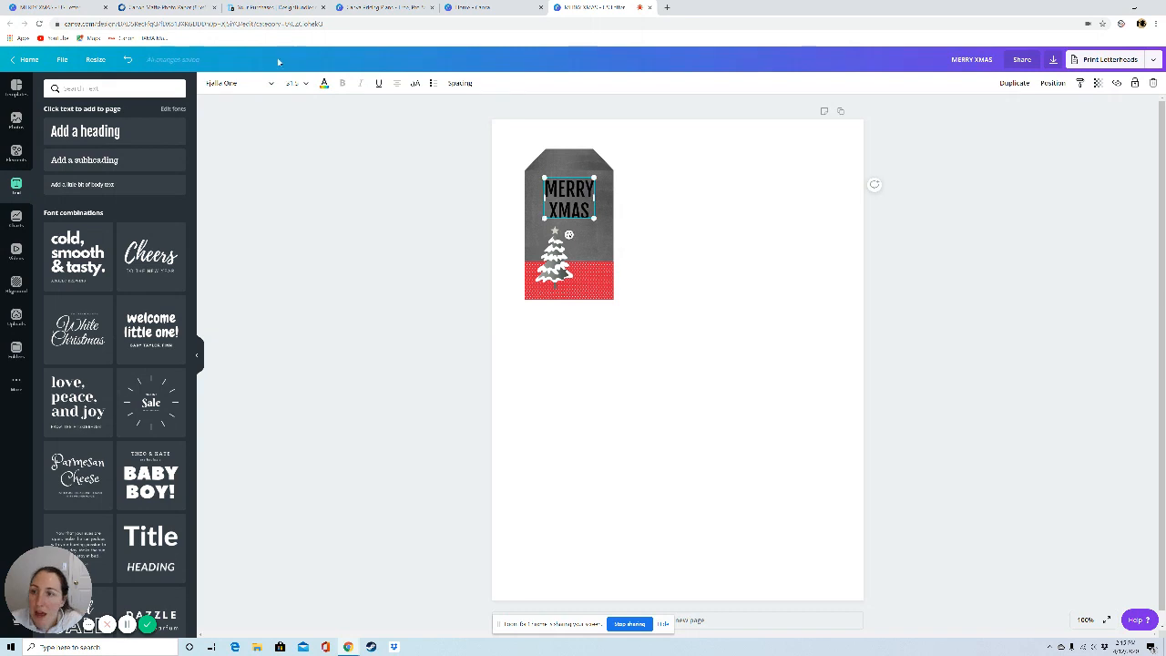
Step: Recolour the MERRY XMAS text from the custom colour picker to white
click(324, 83)
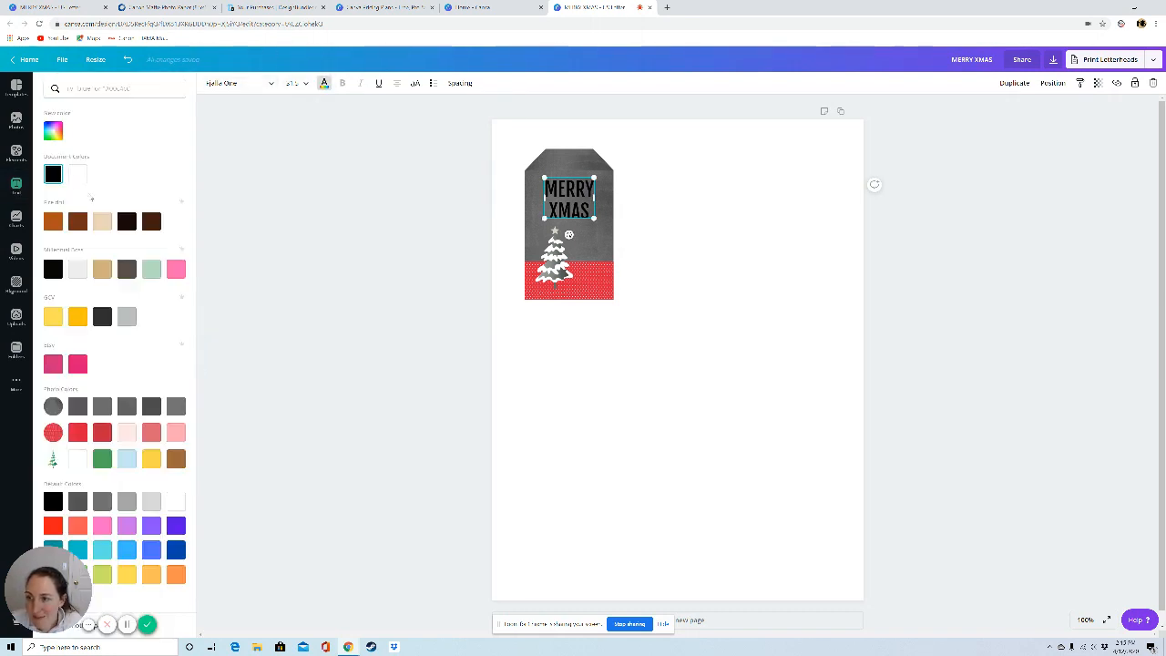
click(54, 135)
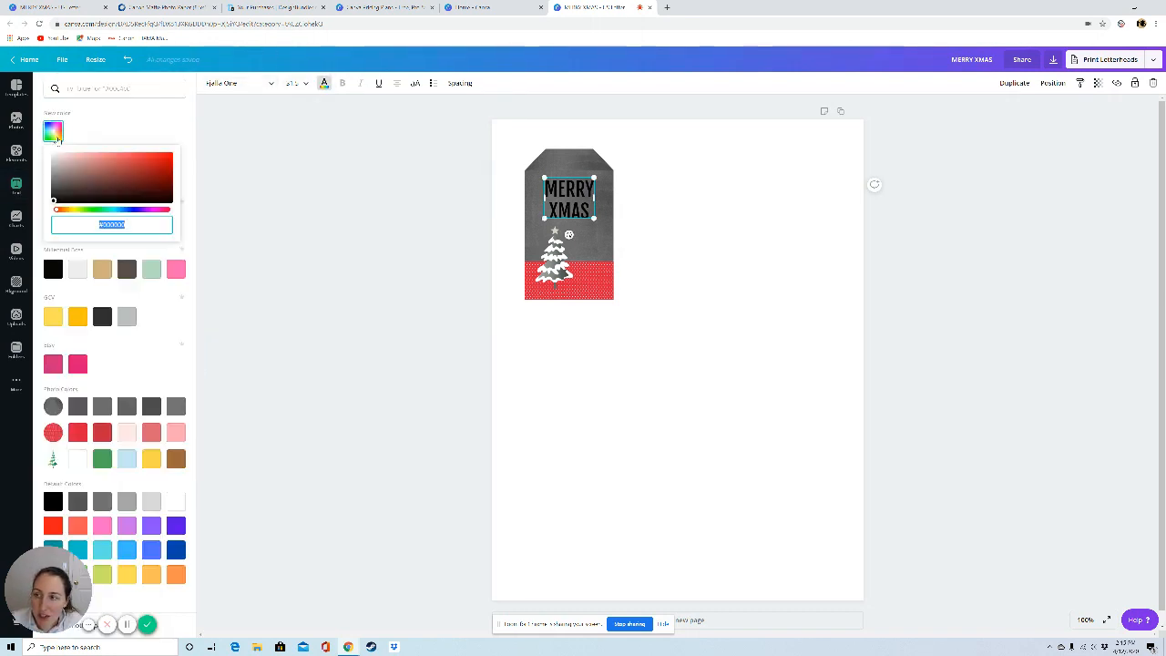
drag(54, 200, 51, 153)
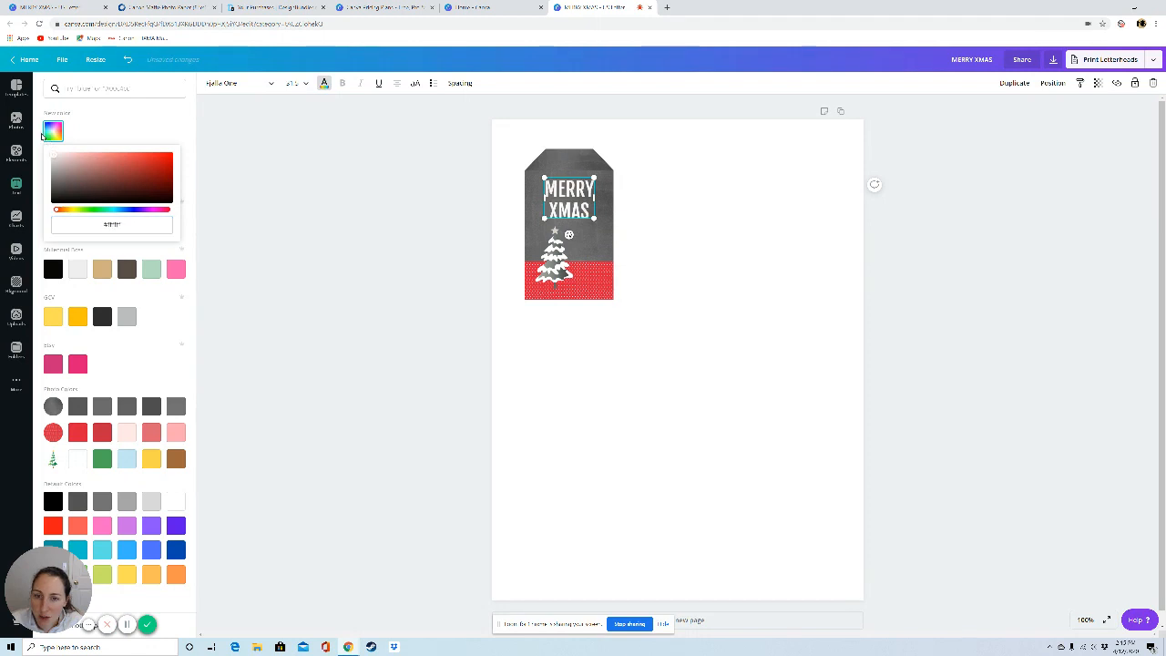
click(264, 374)
click(334, 377)
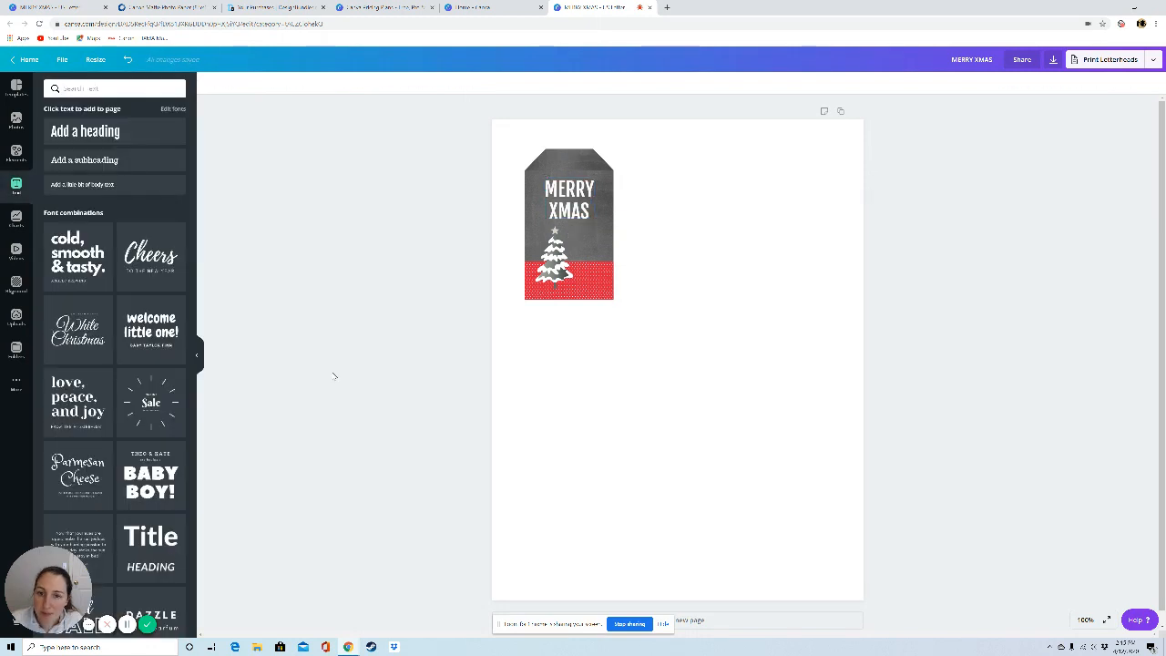
Step: Change the font of the MERRY XMAS text to Barlow Bold
click(584, 190)
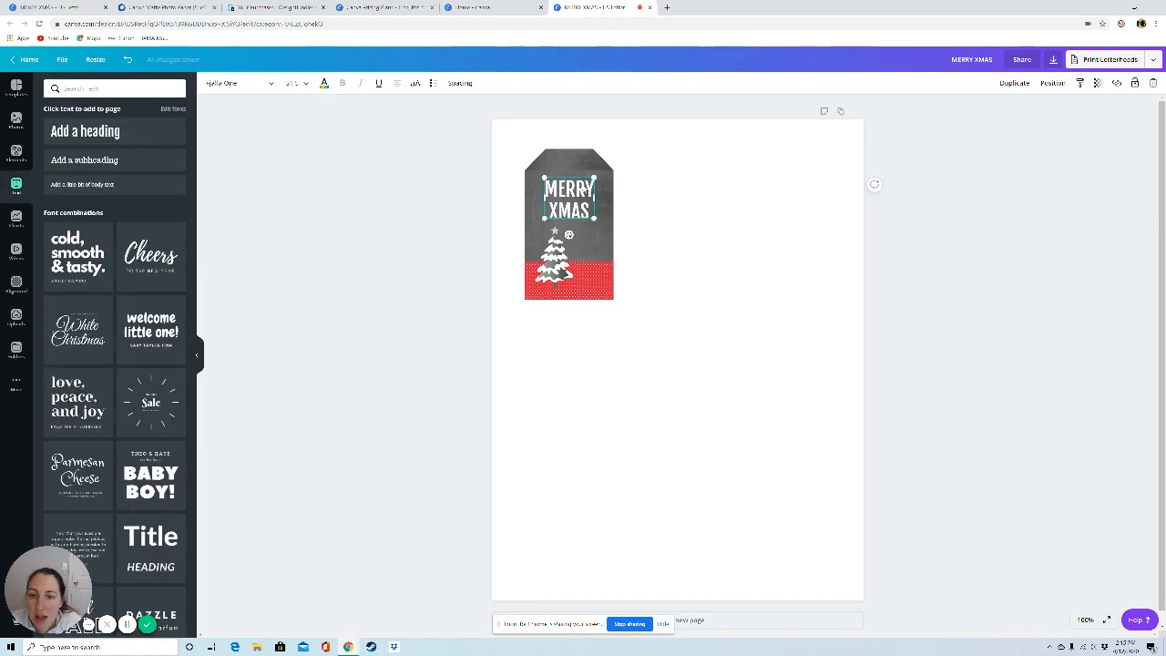
click(256, 84)
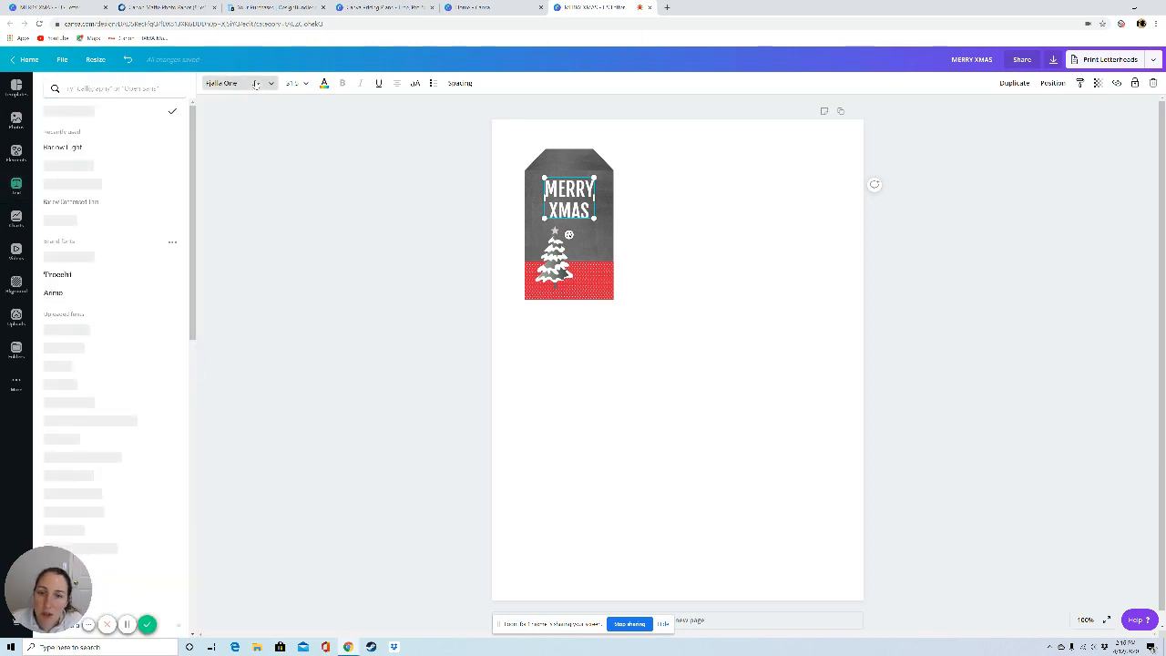
click(82, 89)
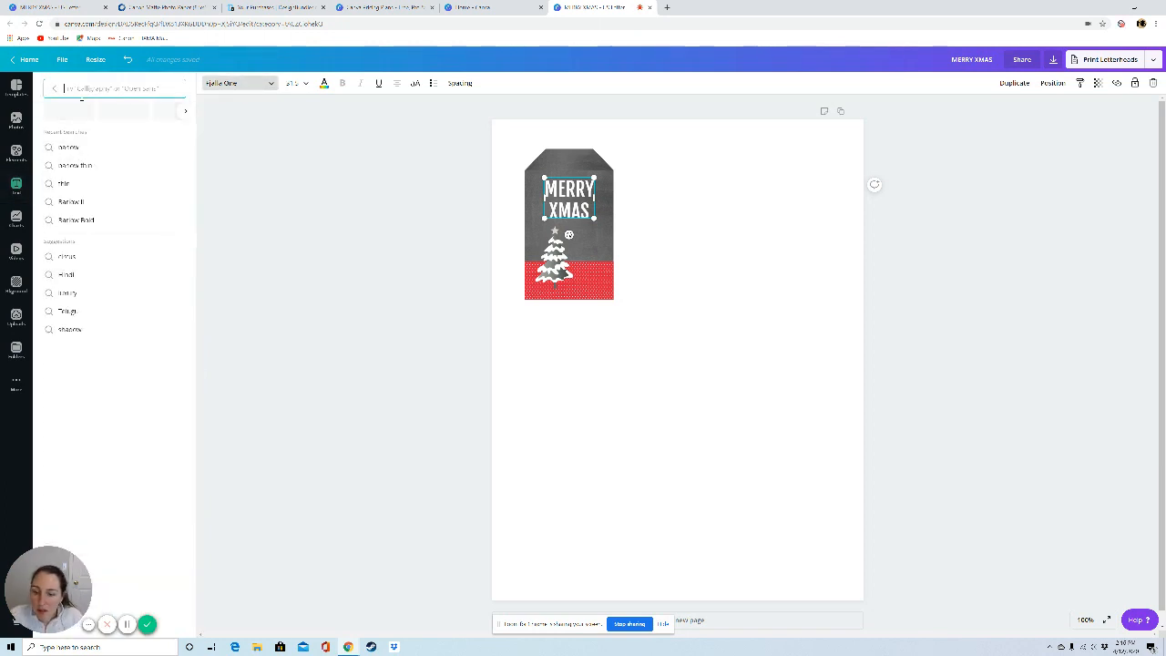
text(BARLOW)
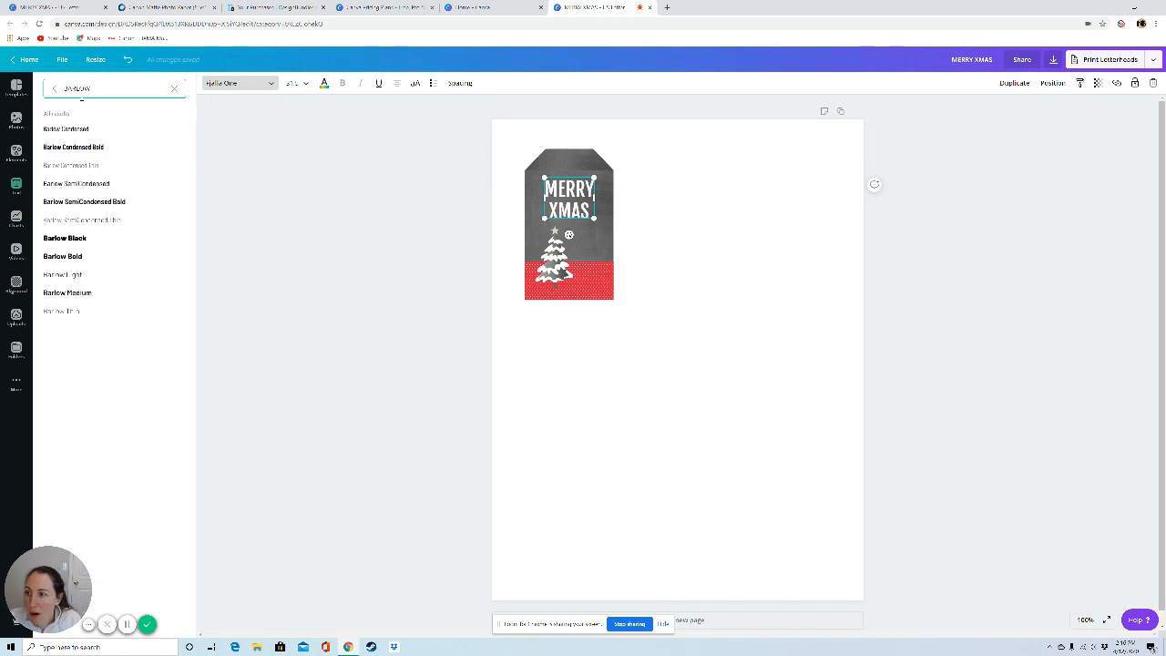
click(68, 260)
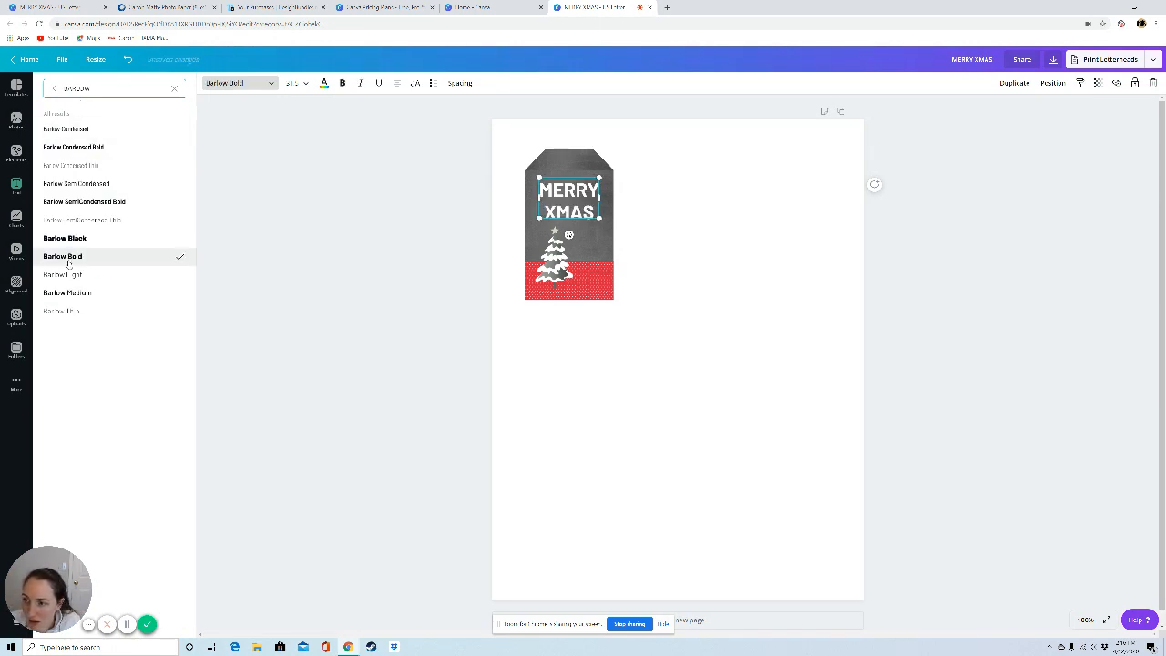
click(695, 433)
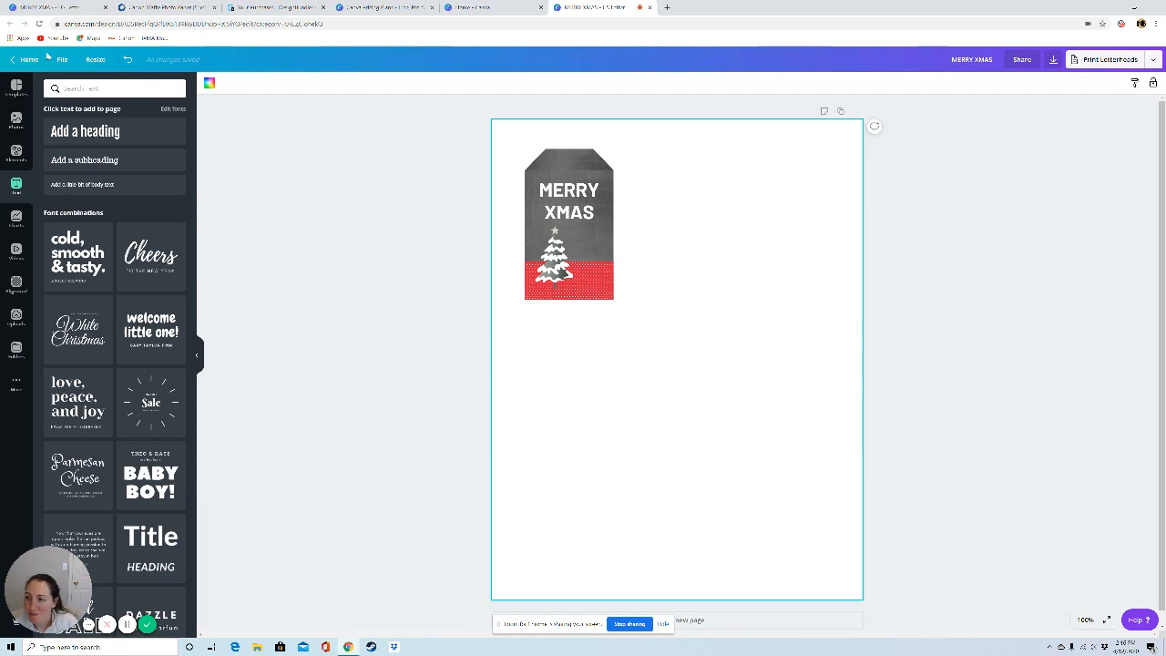
Step: Add a circle shape and scale it down to a tiny dot in the page's lower right area
click(11, 155)
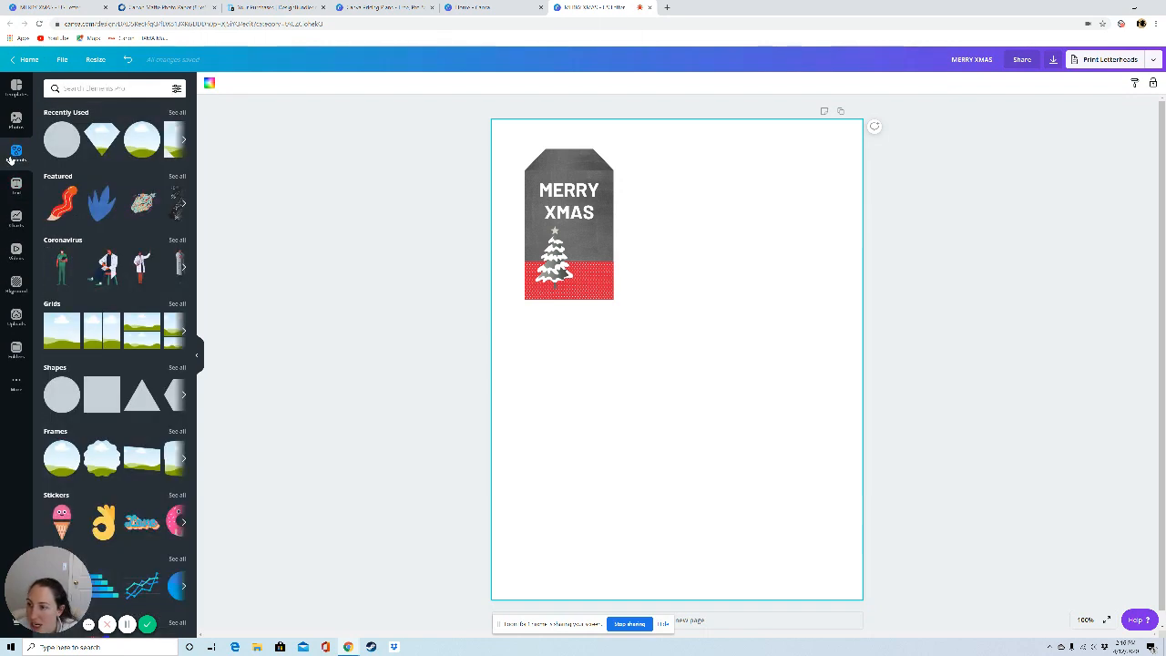
click(62, 393)
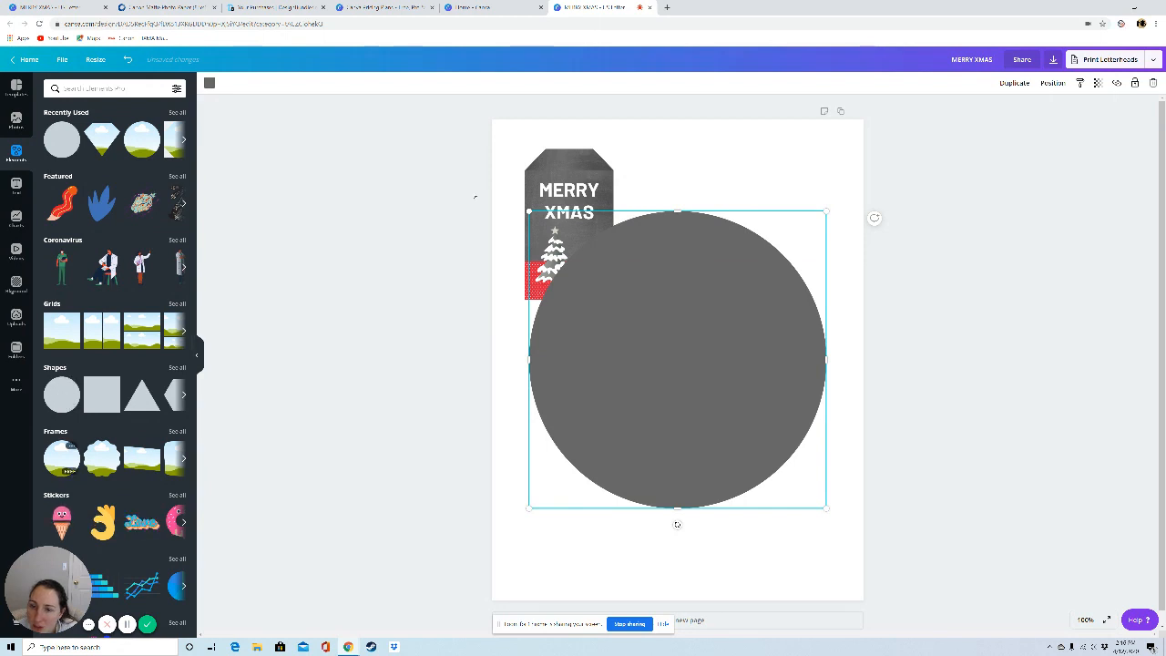
drag(529, 212, 809, 502)
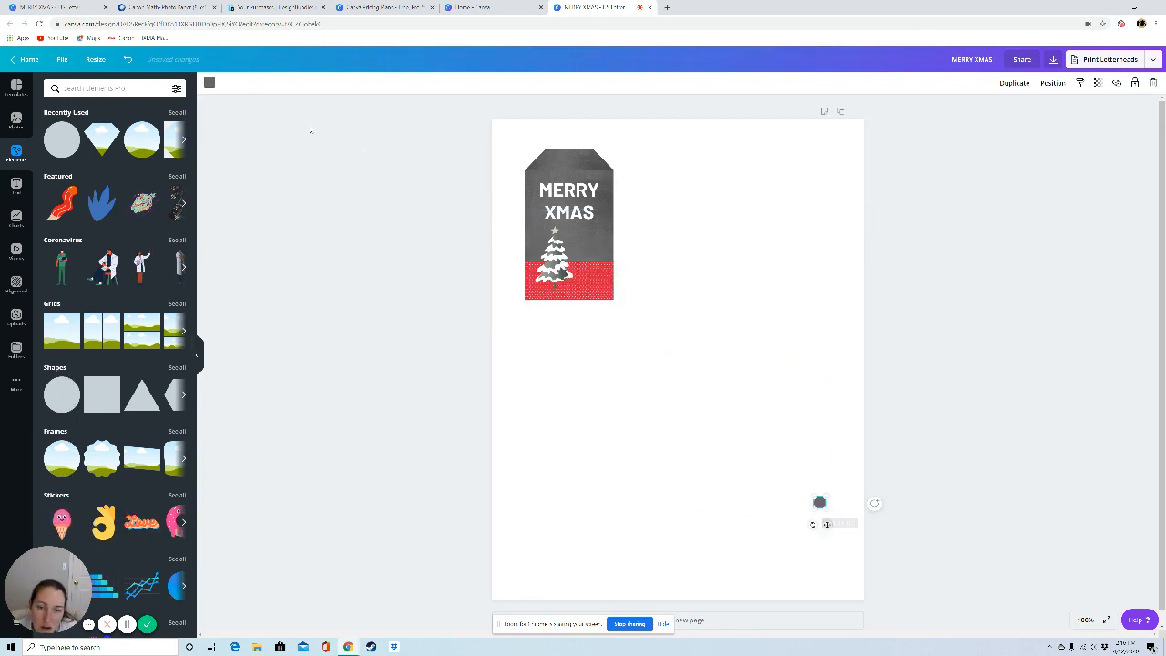
Step: Colour the small circle white and centre it near the tag's upper edge as the punch hole
click(210, 83)
click(78, 181)
click(787, 508)
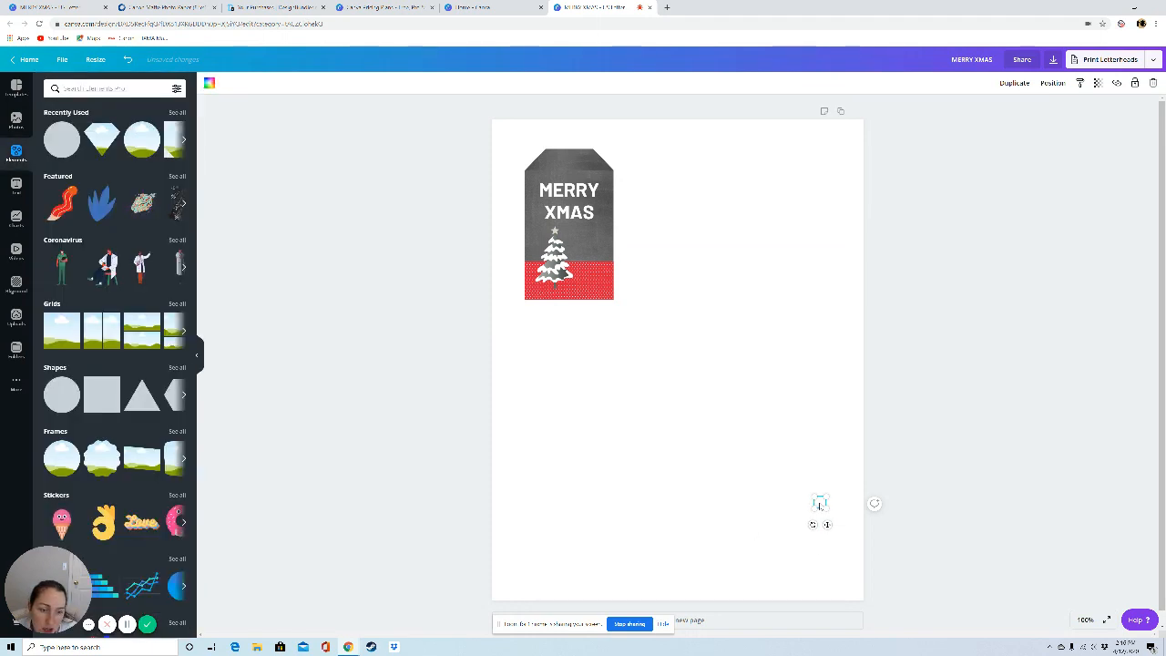
drag(820, 504, 569, 161)
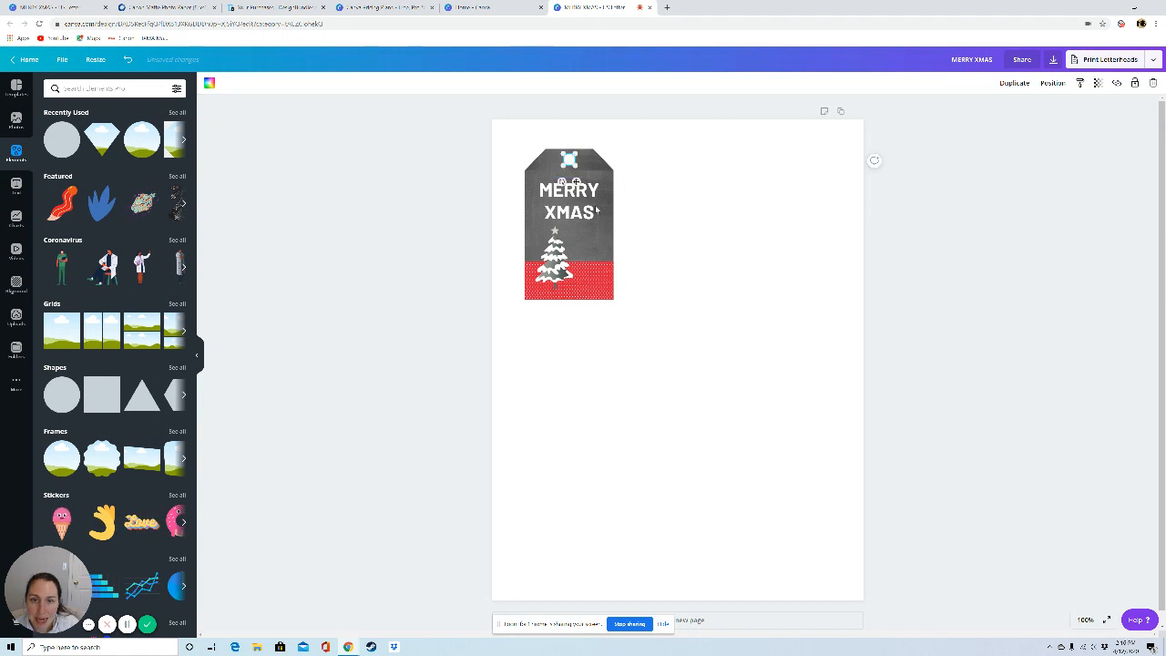
click(679, 282)
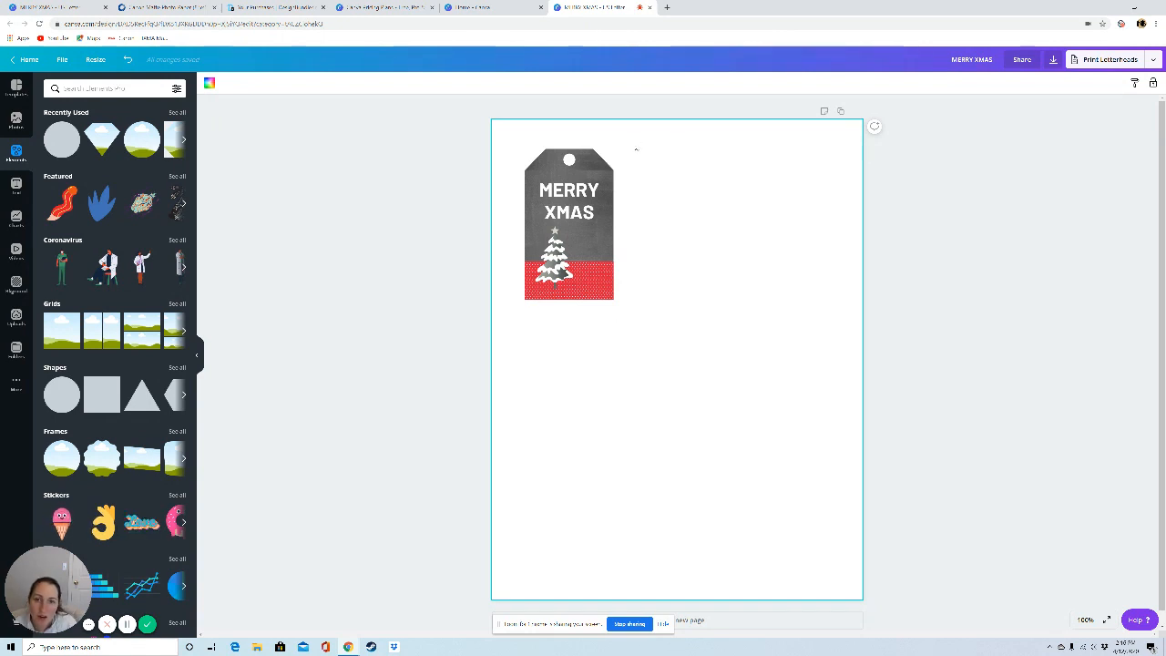
Step: Duplicate the complete tag twice and align the two copies beside the original in one evenly spaced row
drag(514, 137, 655, 336)
key(ctrl+d)
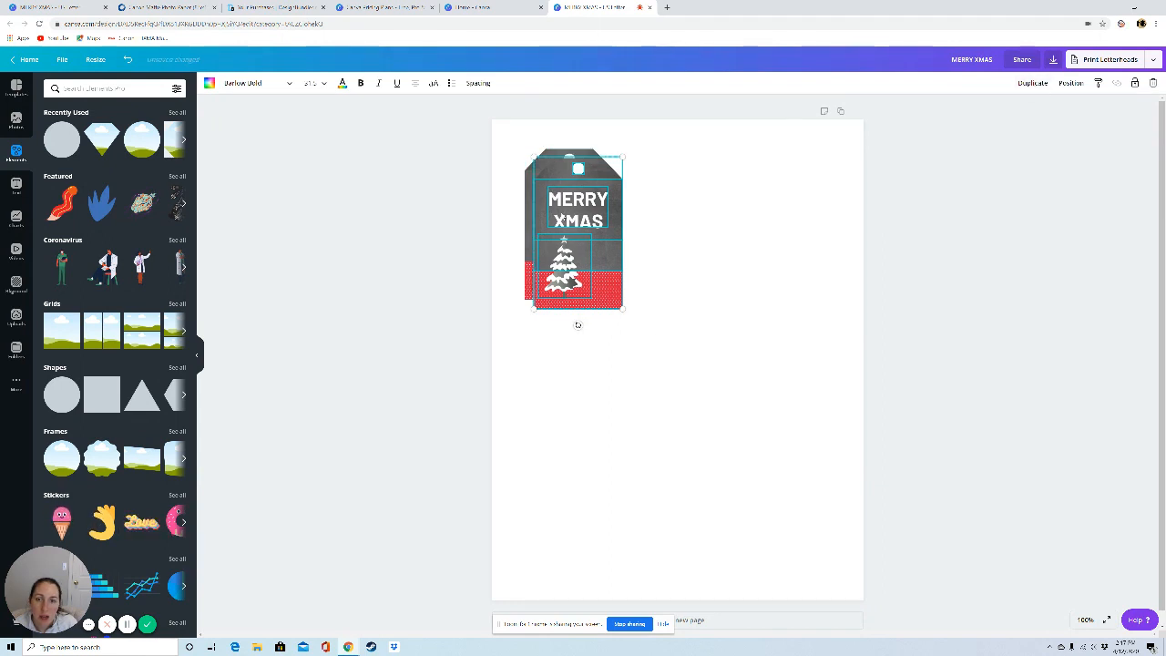
drag(588, 244, 781, 235)
key(ctrl+d)
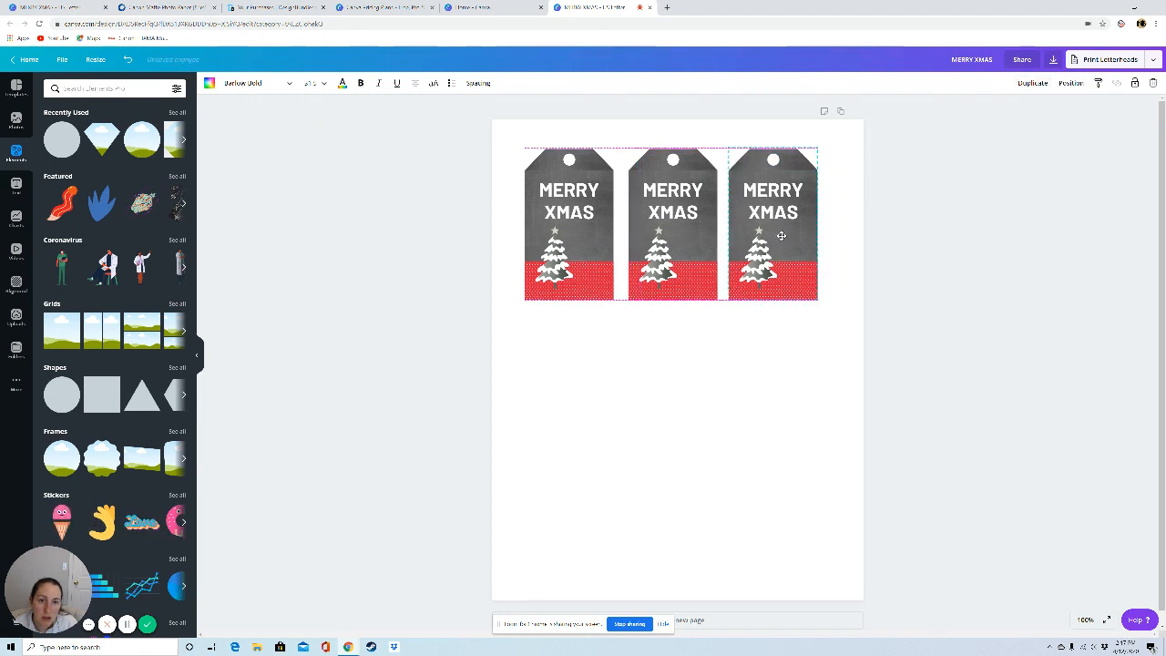
click(771, 315)
Step: Duplicate the row of three tags twice and align the copies below it to form a three-by-three grid
drag(373, 125, 1062, 284)
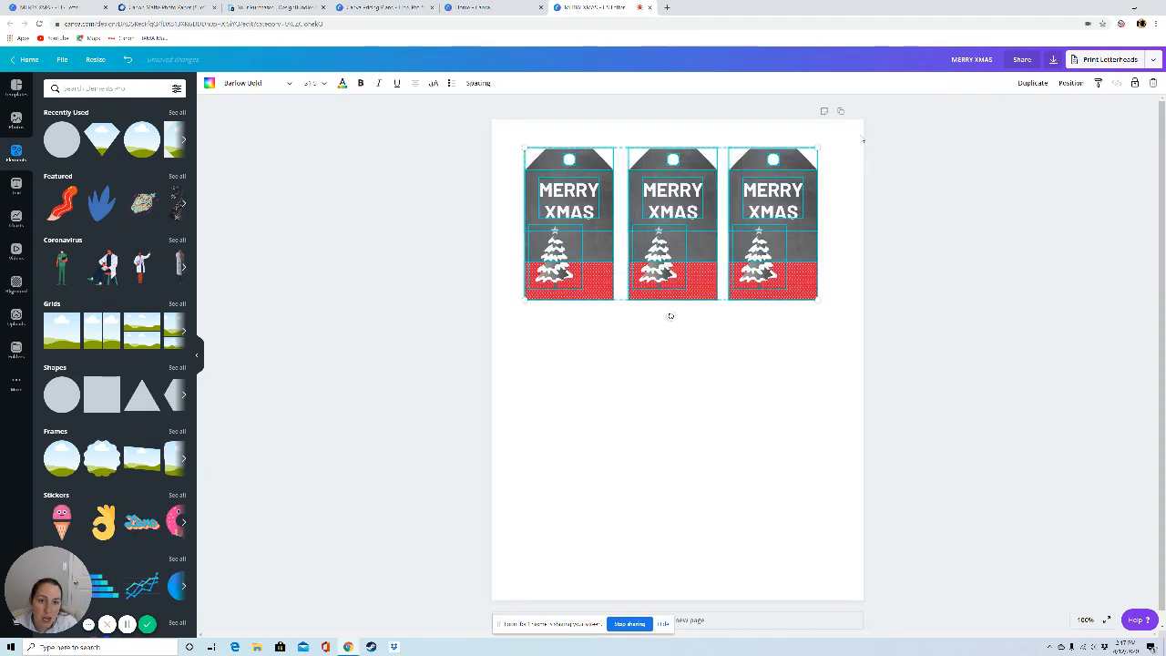
key(ctrl+d)
drag(679, 323, 667, 363)
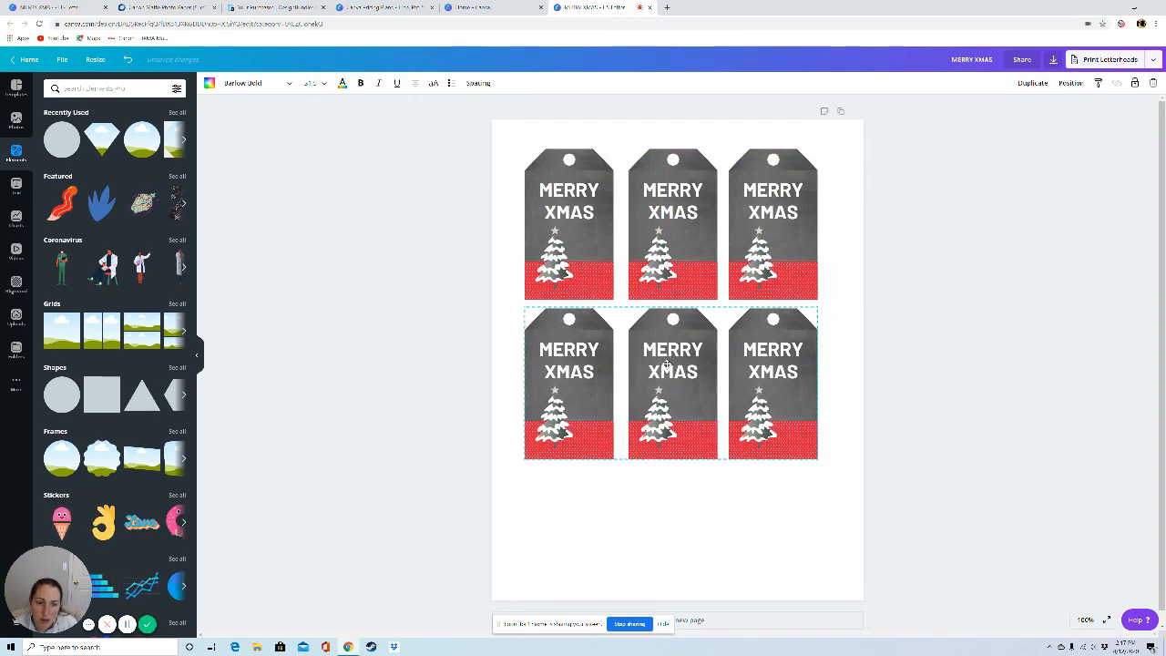
key(ctrl+d)
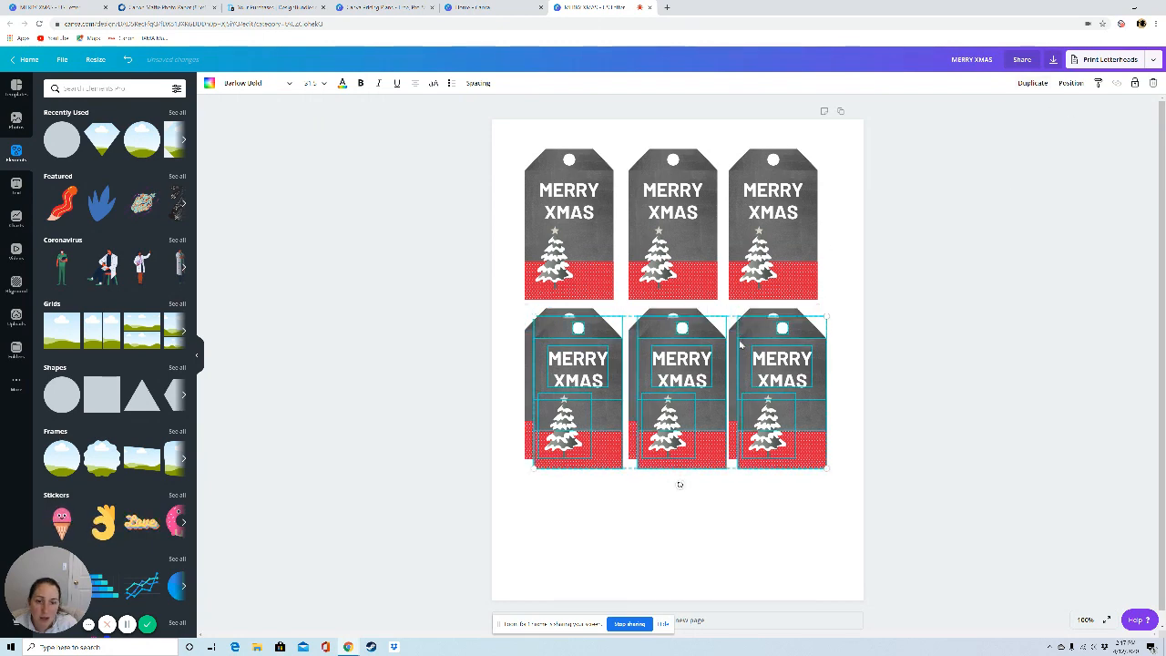
drag(698, 316, 687, 475)
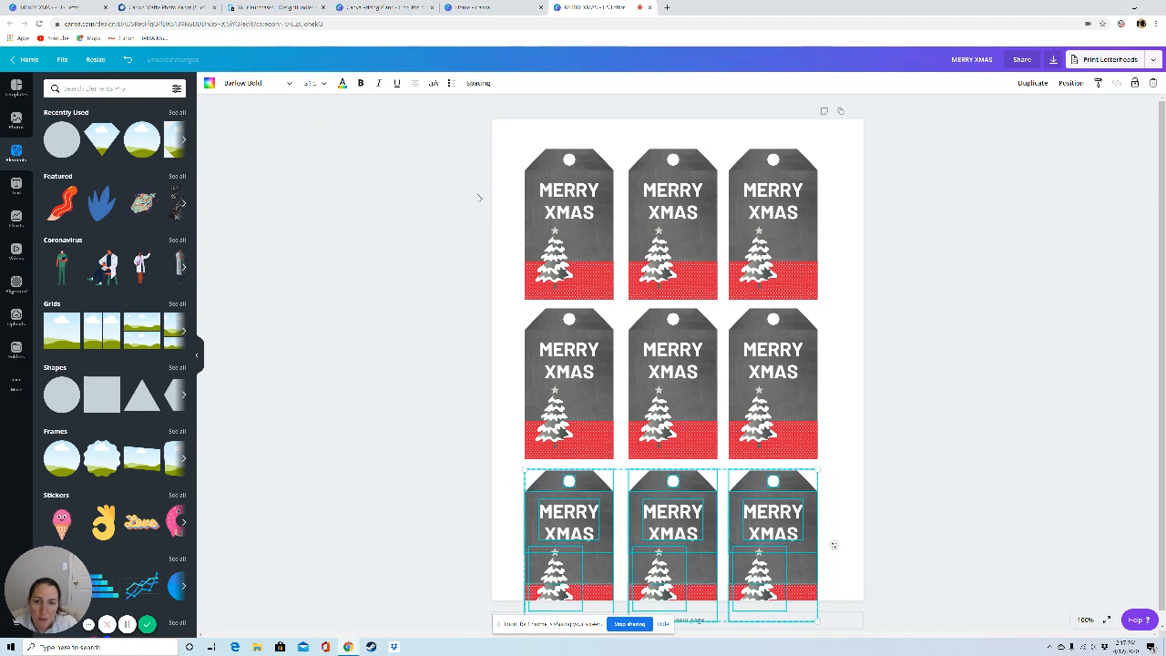
Step: Scale down all nine tags together and centre the grid so it fits within the page
mouse_move(377, 125)
mouse_down()
mouse_move(494, 273)
mouse_move(1015, 534)
mouse_move(1017, 606)
mouse_move(409, 331)
mouse_move(370, 106)
mouse_up()
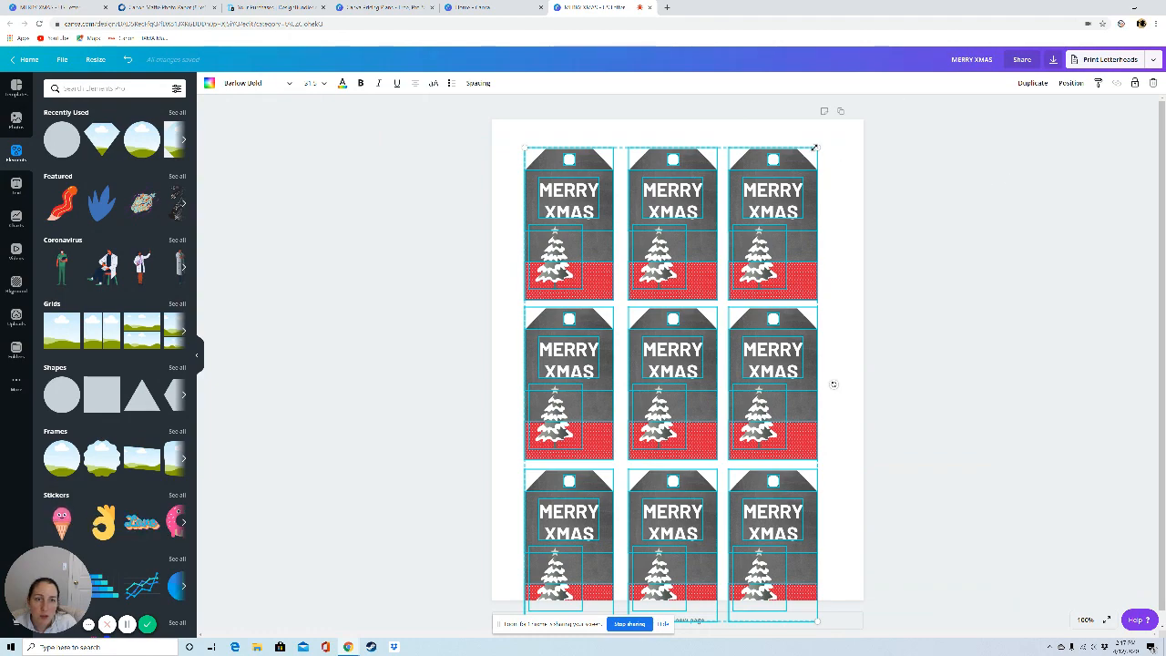
drag(818, 147, 776, 215)
drag(744, 283, 772, 222)
drag(805, 560, 814, 575)
drag(767, 493, 761, 479)
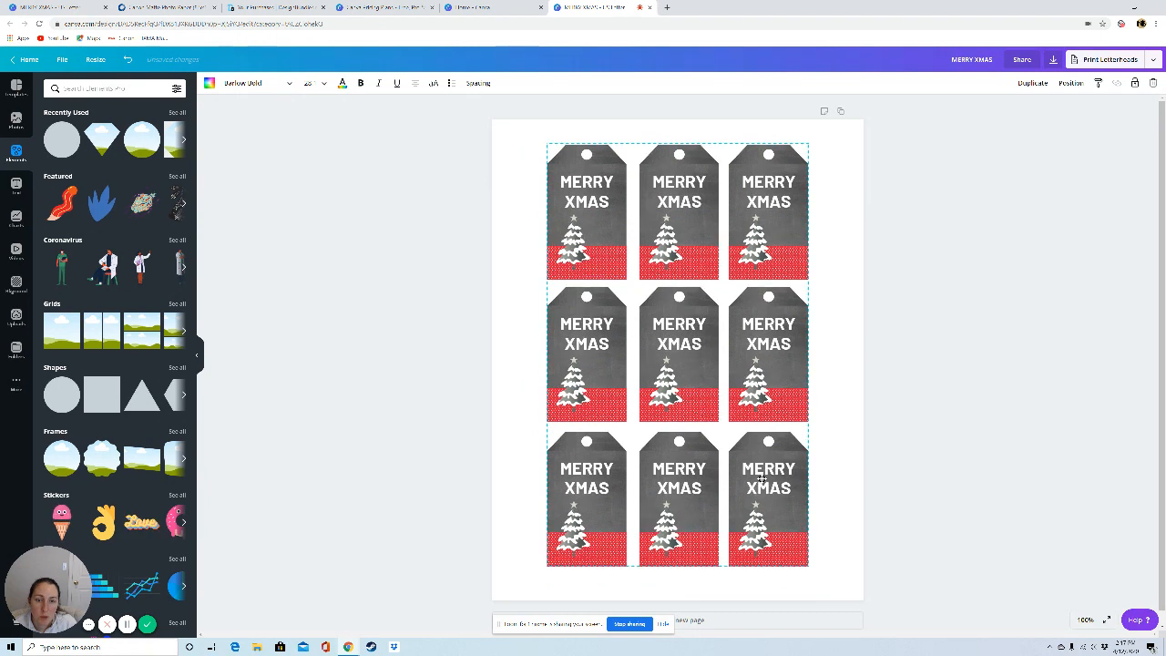
click(962, 426)
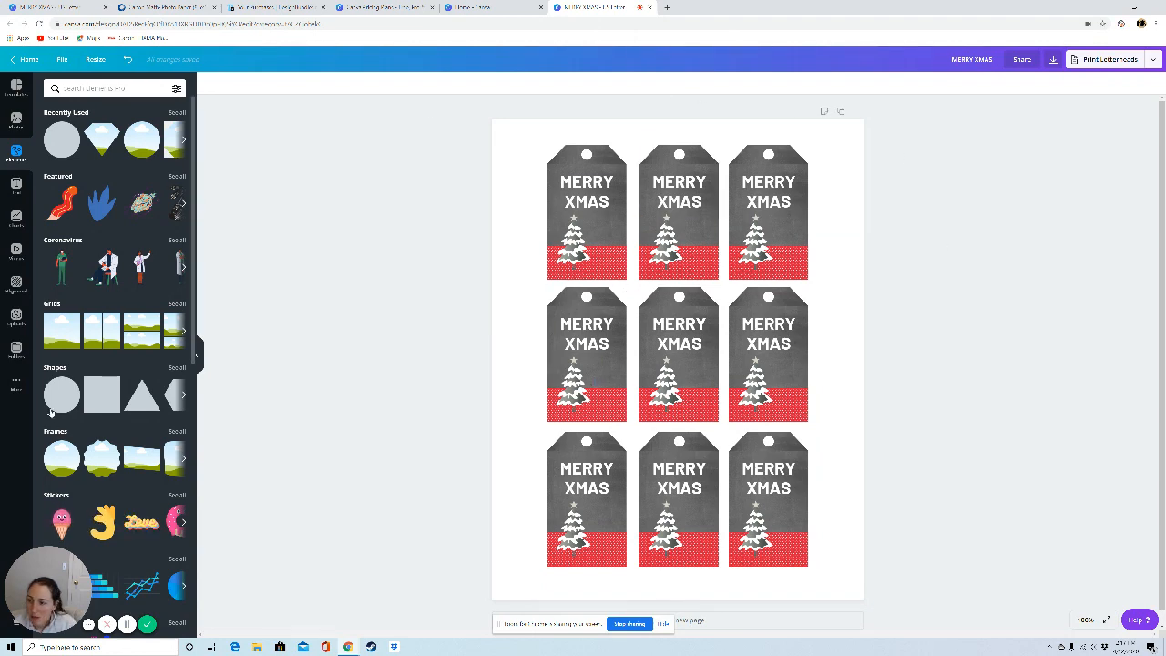
Step: Replace the trees on the middle and bottom tags of the left column with the uploaded candy cane image
click(15, 316)
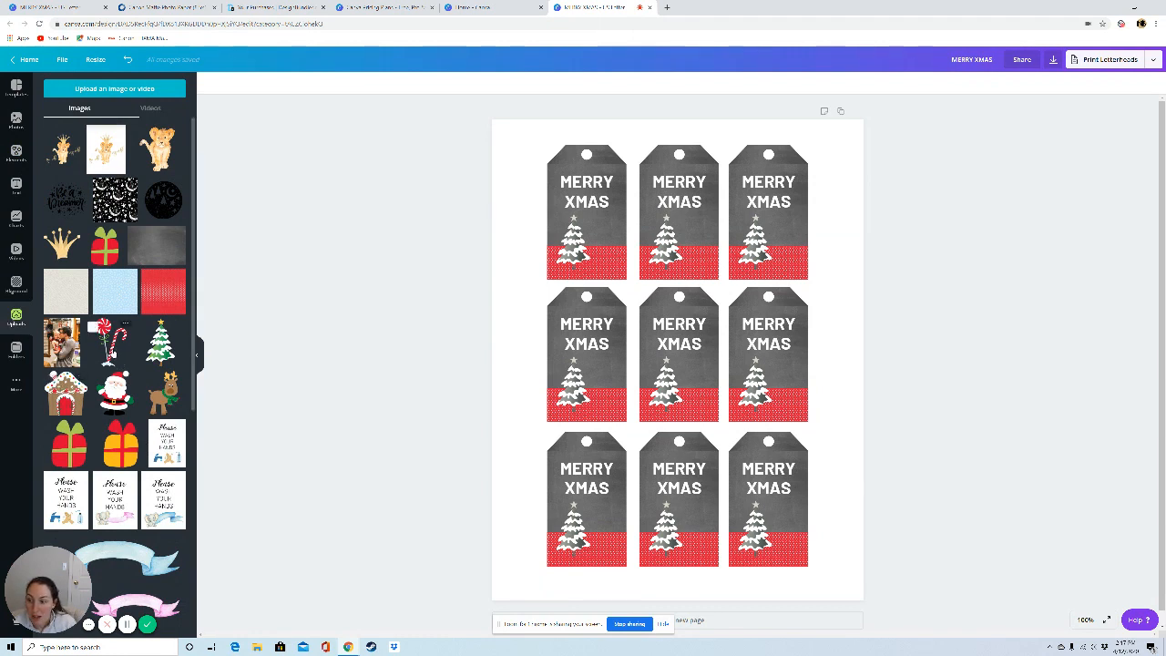
drag(111, 351, 586, 389)
drag(110, 345, 581, 532)
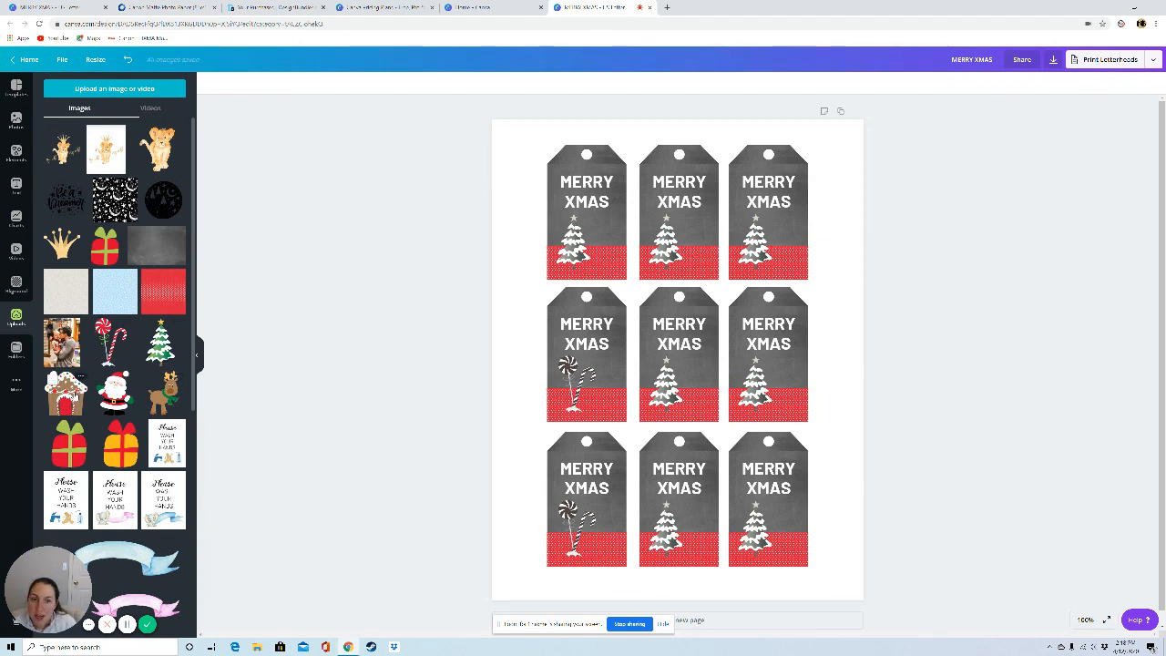
Step: Replace the red strips on the top and middle tags of the centre column with the uploaded beige texture
drag(66, 292, 678, 264)
drag(50, 286, 678, 401)
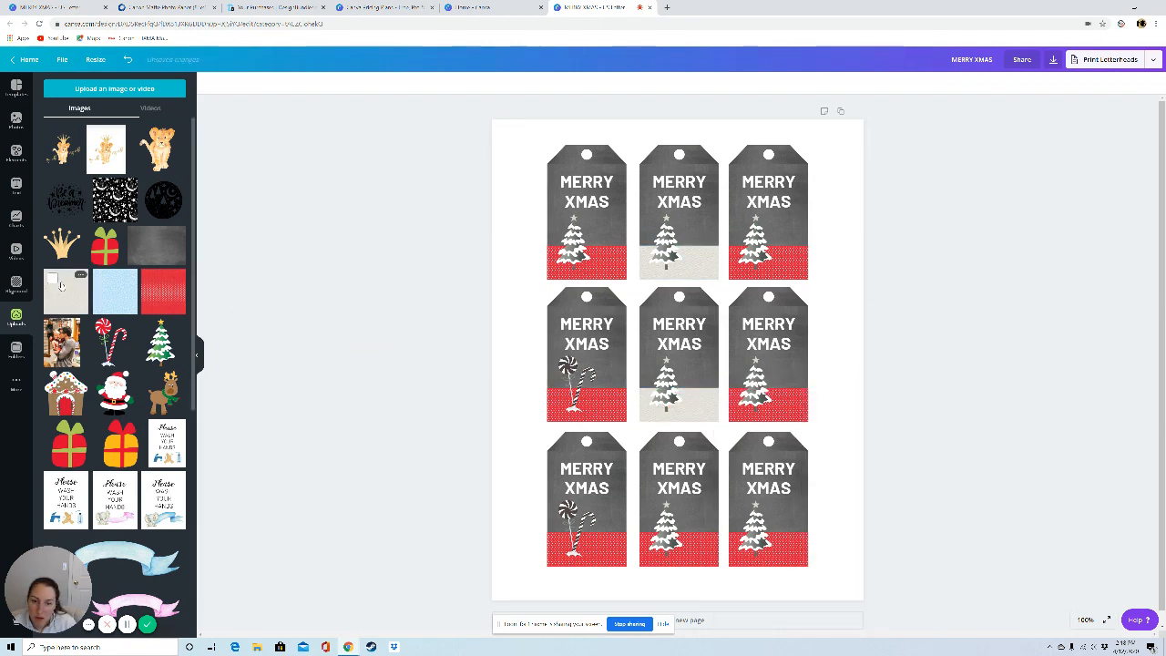
Step: Apply the Street filter to the bottom centre tag's red strip and place the strip along that tag's lower edge
drag(60, 286, 686, 578)
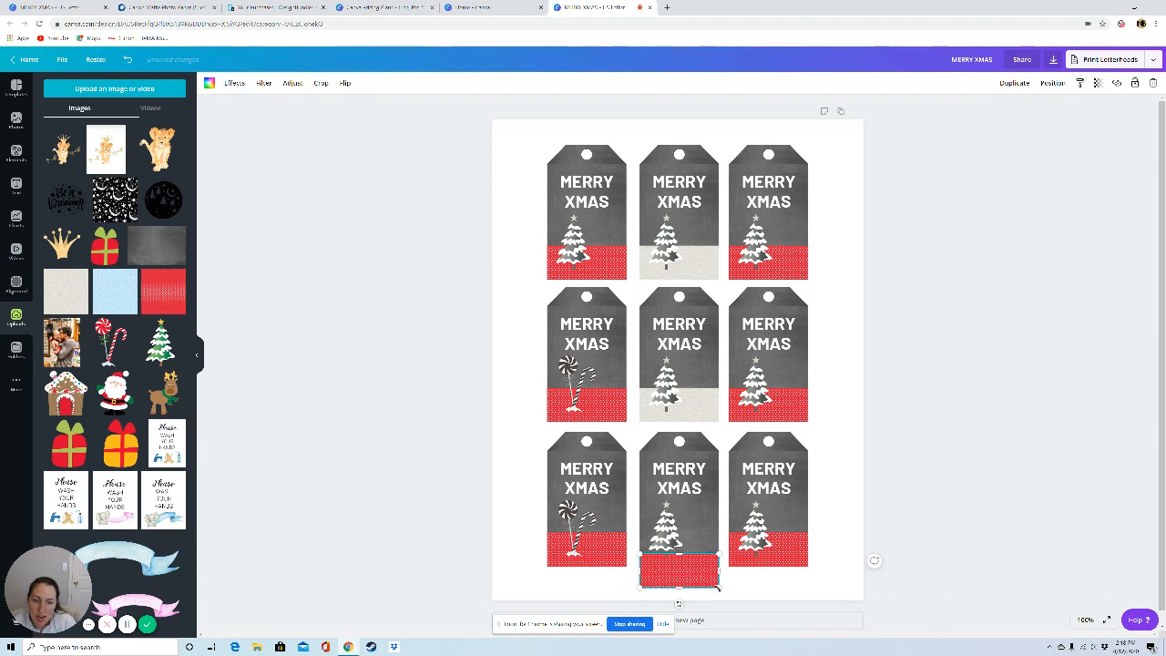
click(262, 86)
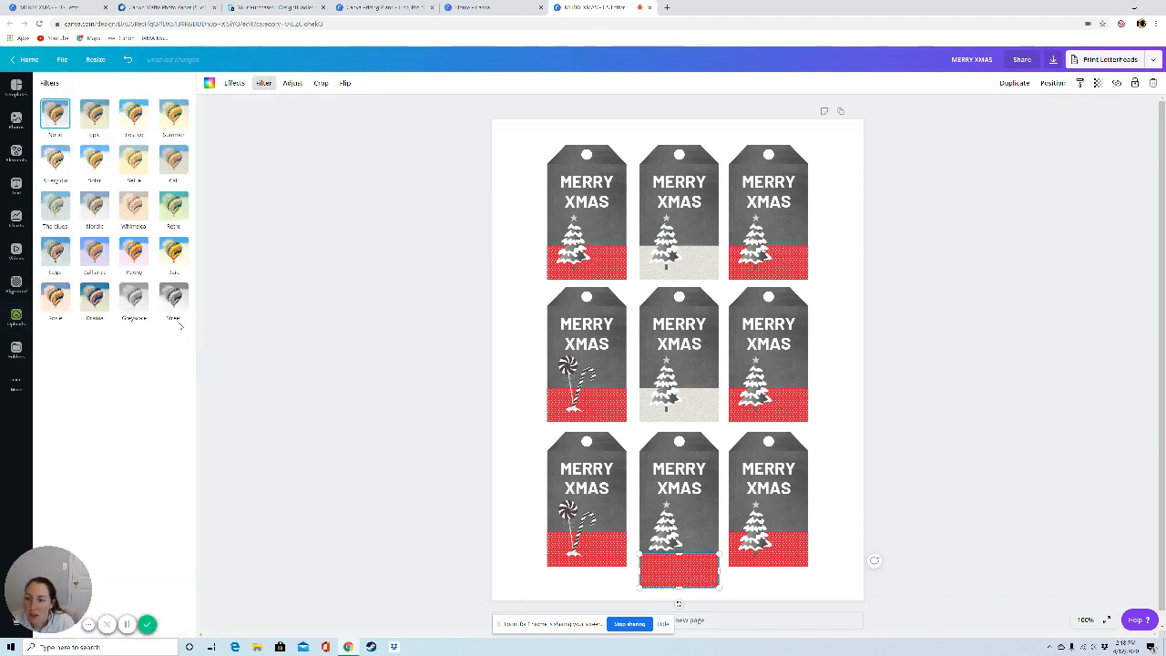
click(173, 296)
drag(685, 567, 684, 545)
click(766, 595)
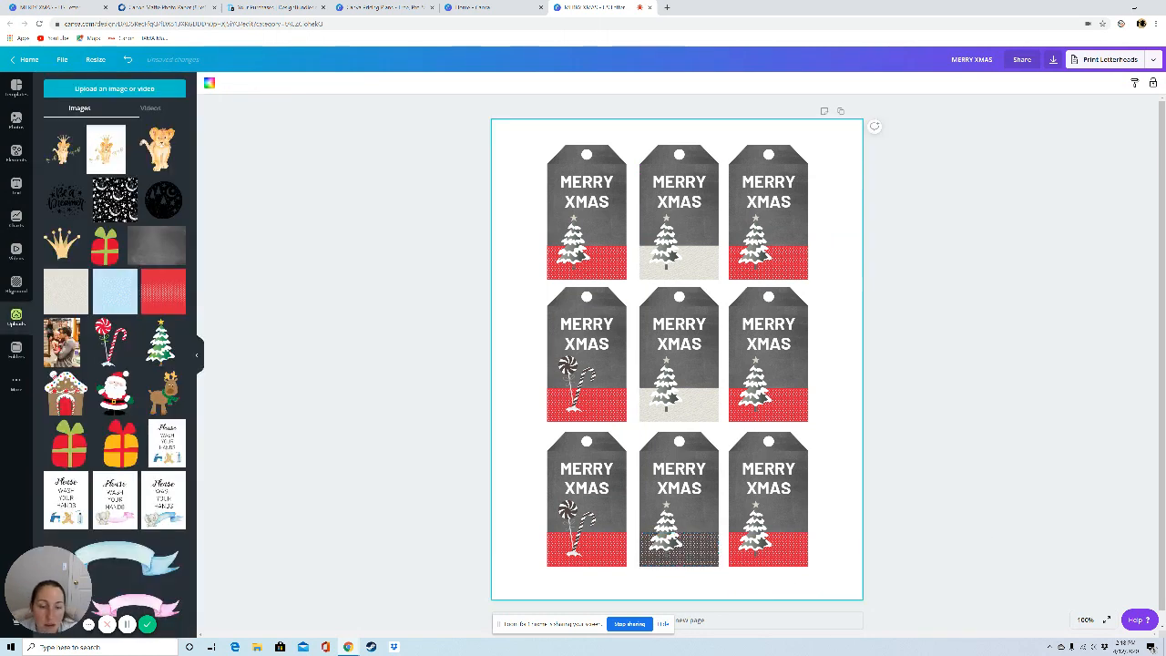
Step: Delete the red strips, including the grid element, from the bottom and middle tags of the right column
click(802, 545)
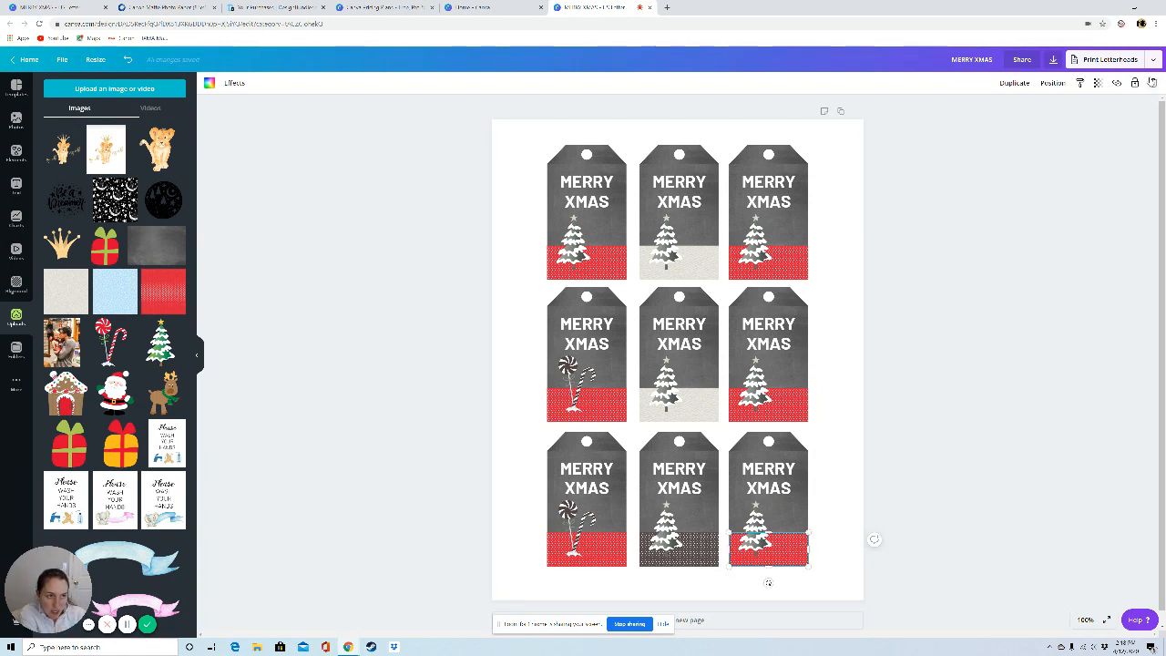
click(1152, 82)
click(790, 413)
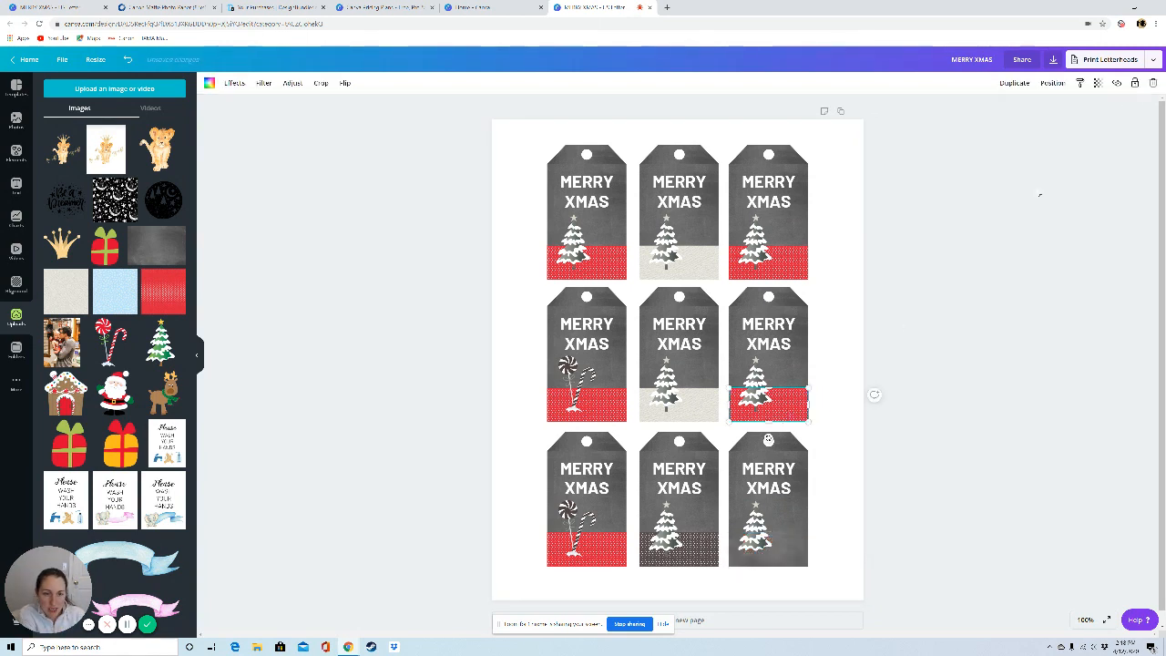
click(1152, 83)
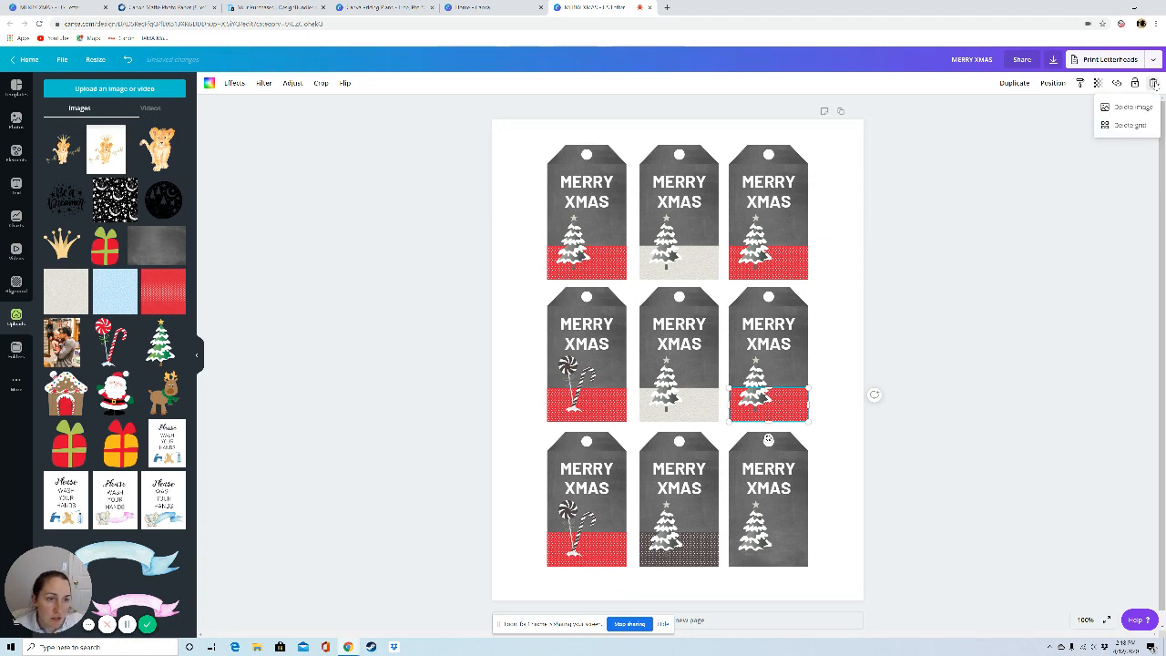
click(1153, 83)
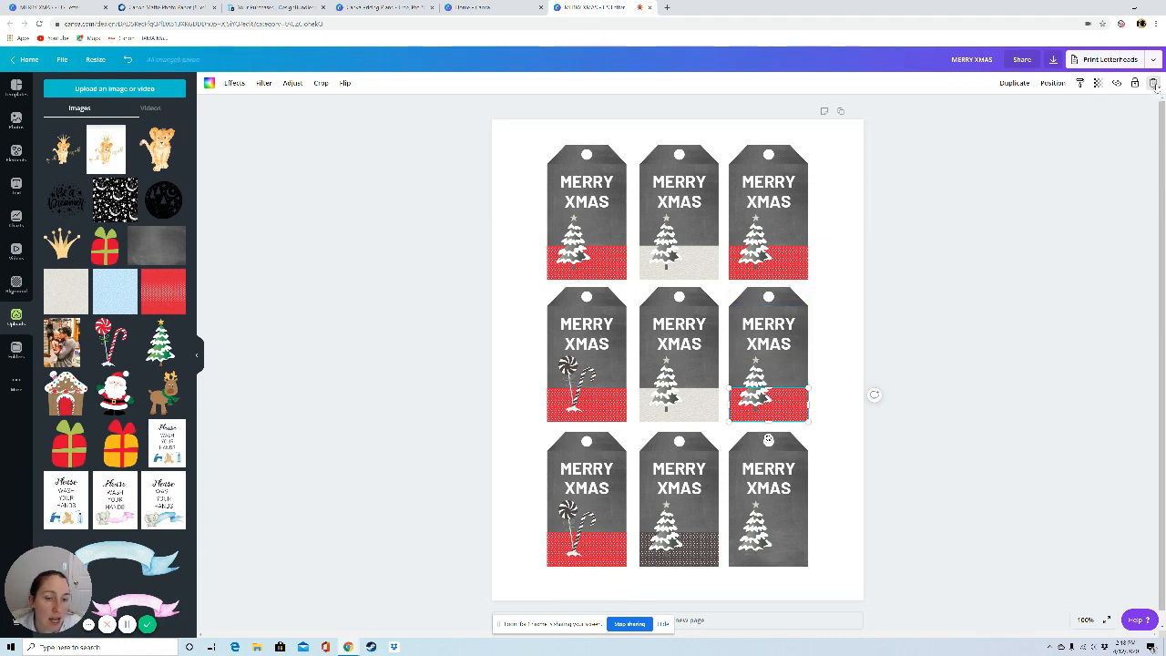
key(Delete)
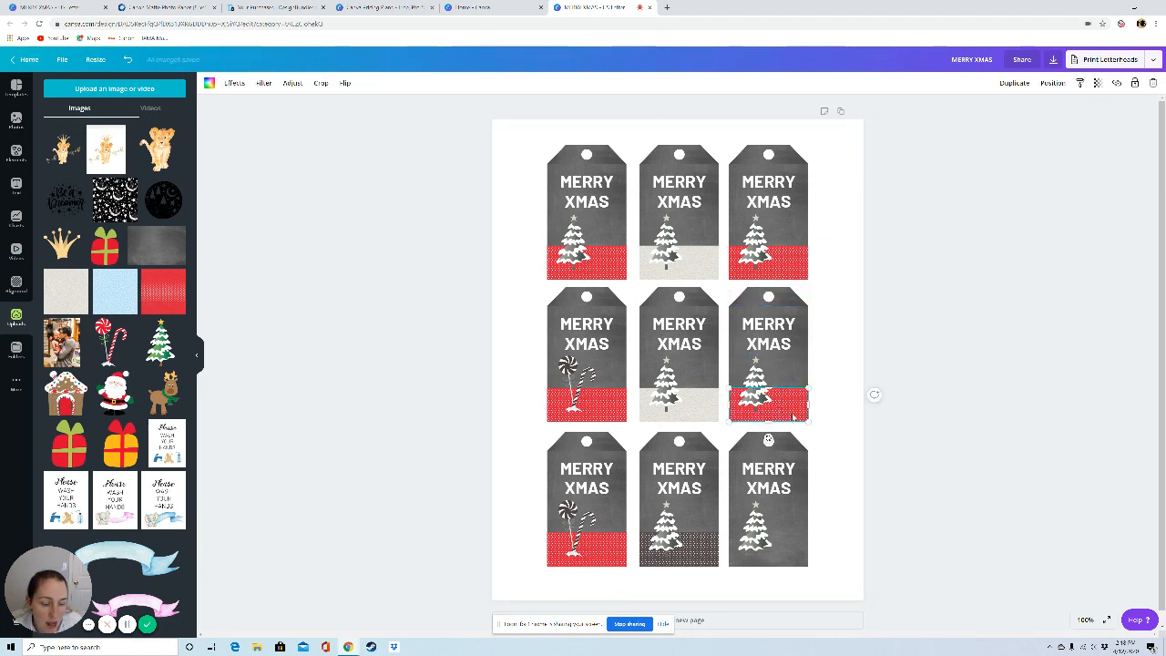
key(Delete)
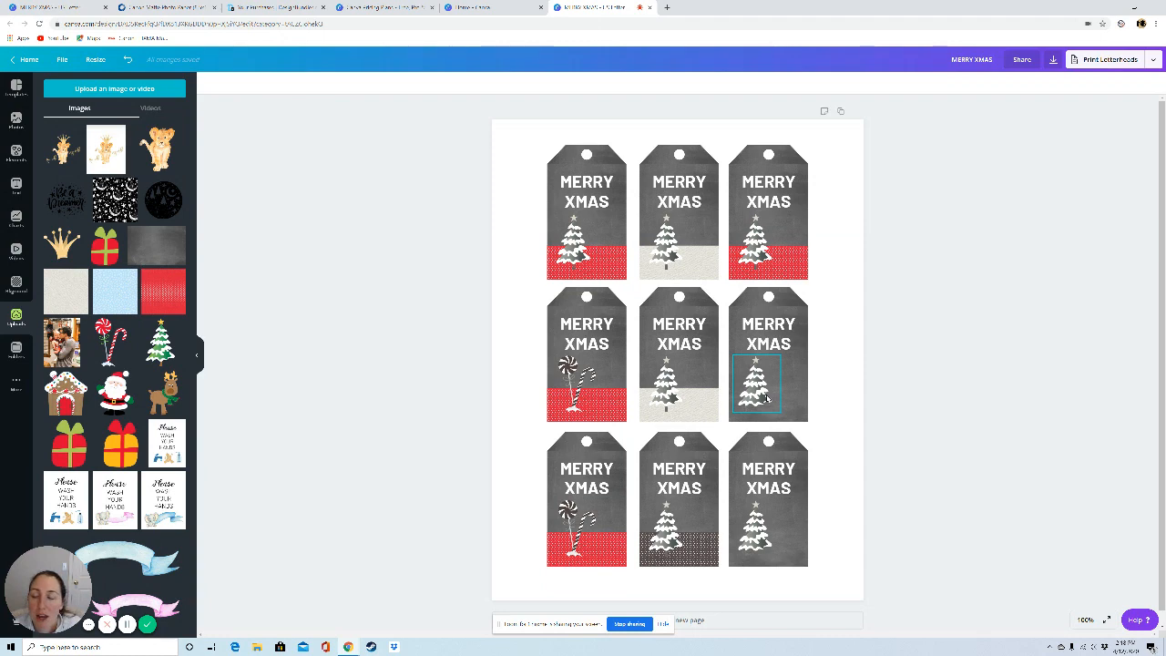
Step: Change the font of the MERRY XMAS text on the right column's middle tag to Madina Clean
click(771, 342)
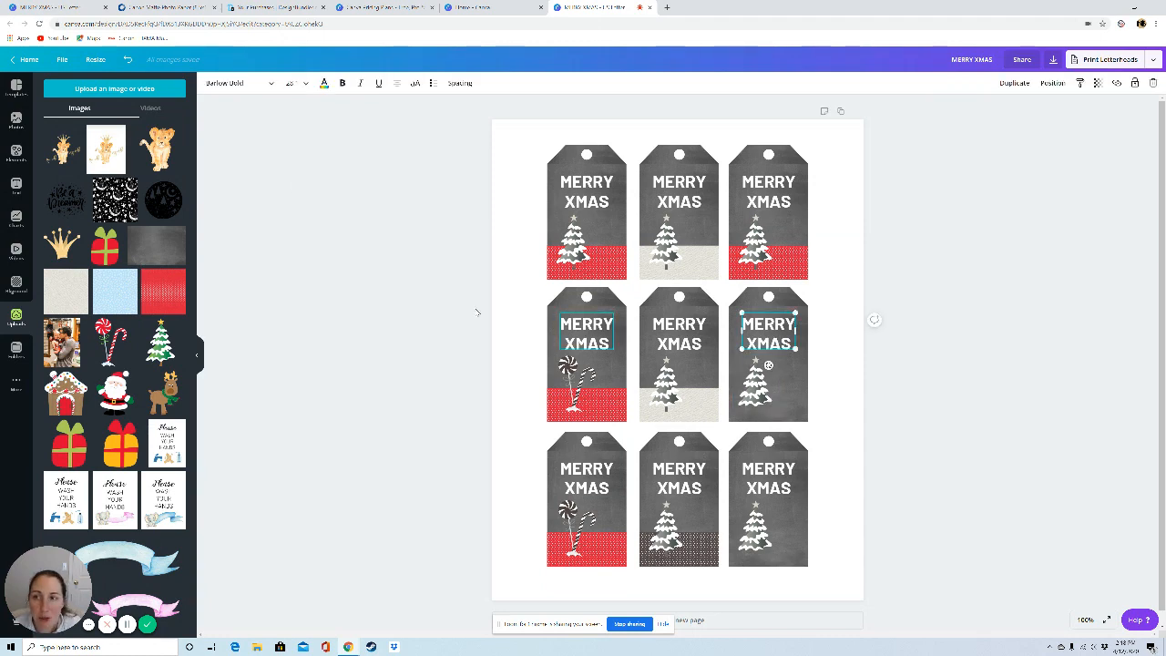
click(270, 83)
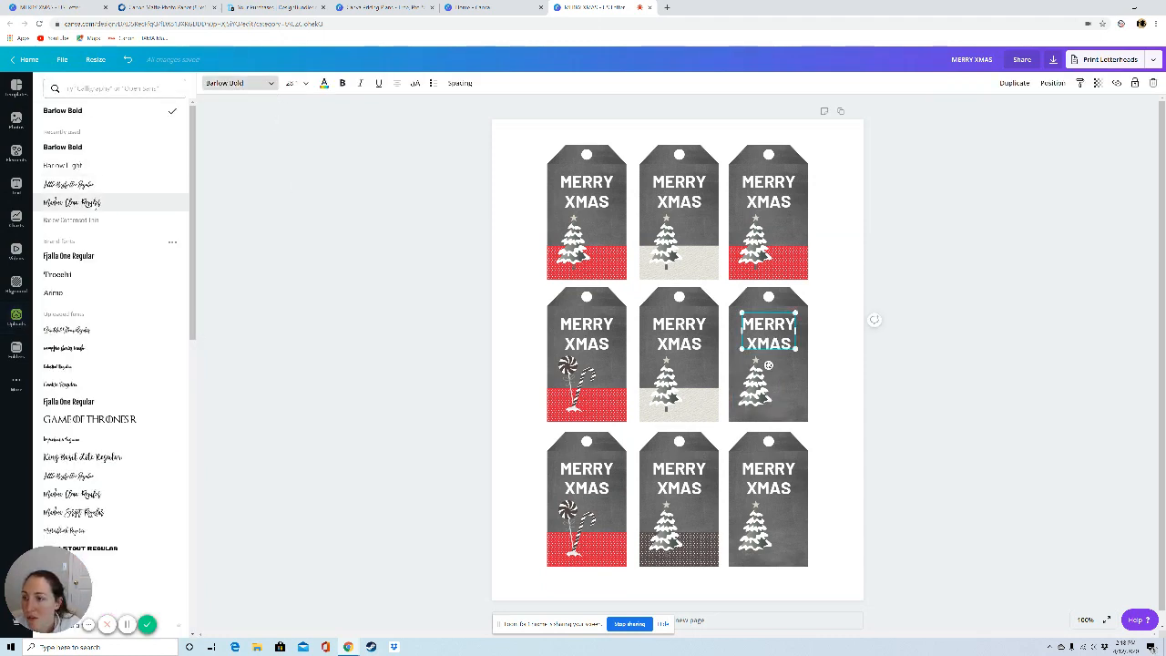
click(103, 210)
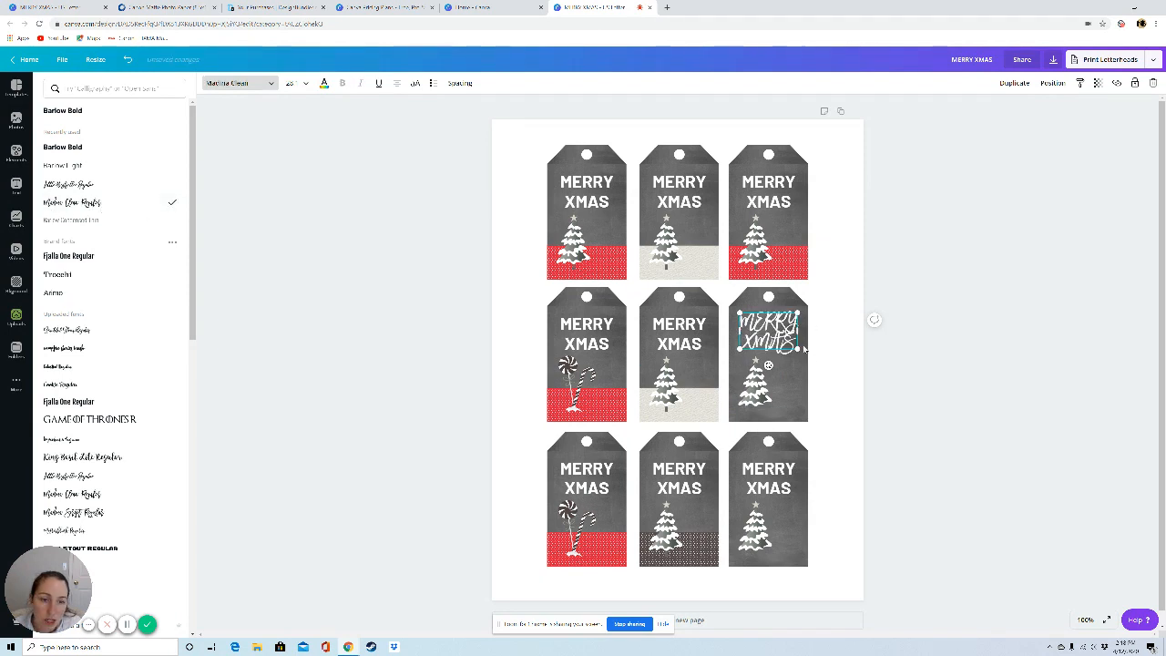
Step: Replace that tag's text with "merry &" on the first line and "Bright" on the second
key(ctrl+a)
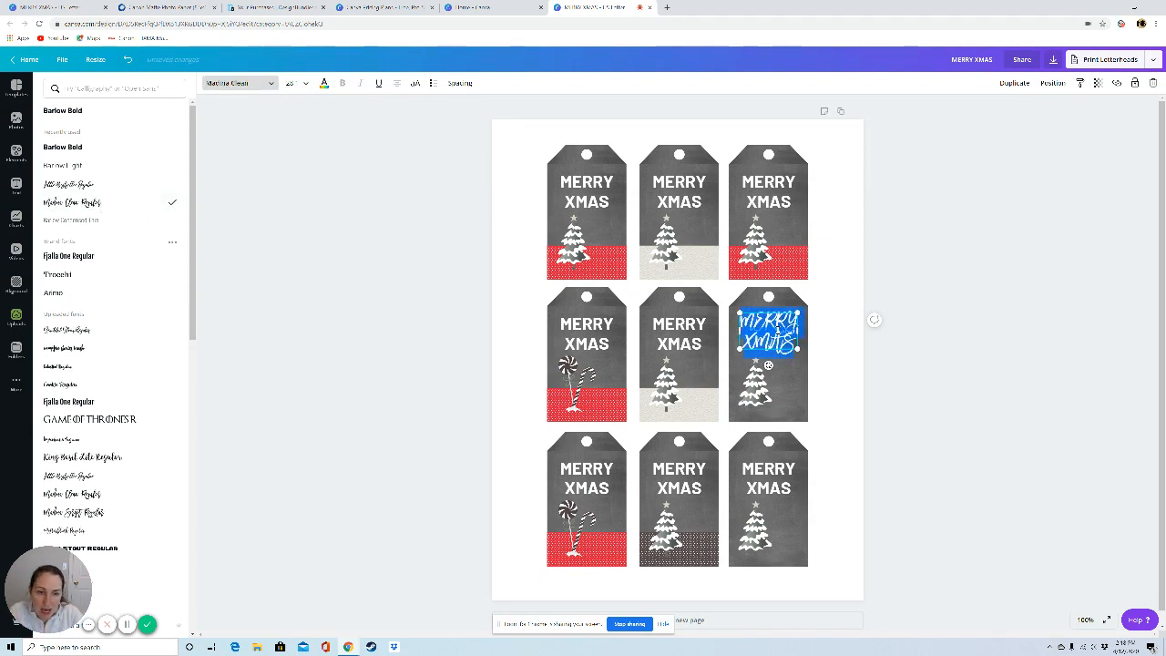
key(BackSpace)
text(MERR)
key(BackSpace)
key(BackSpace)
key(BackSpace)
key(BackSpace)
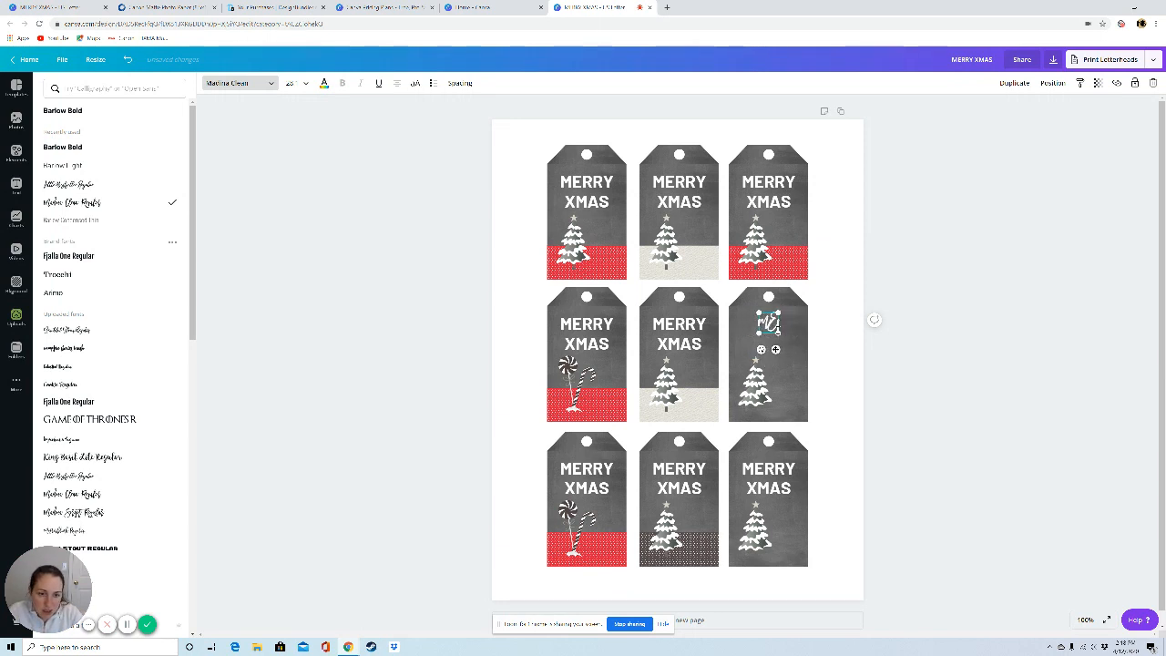
text(merry)
key(Return)
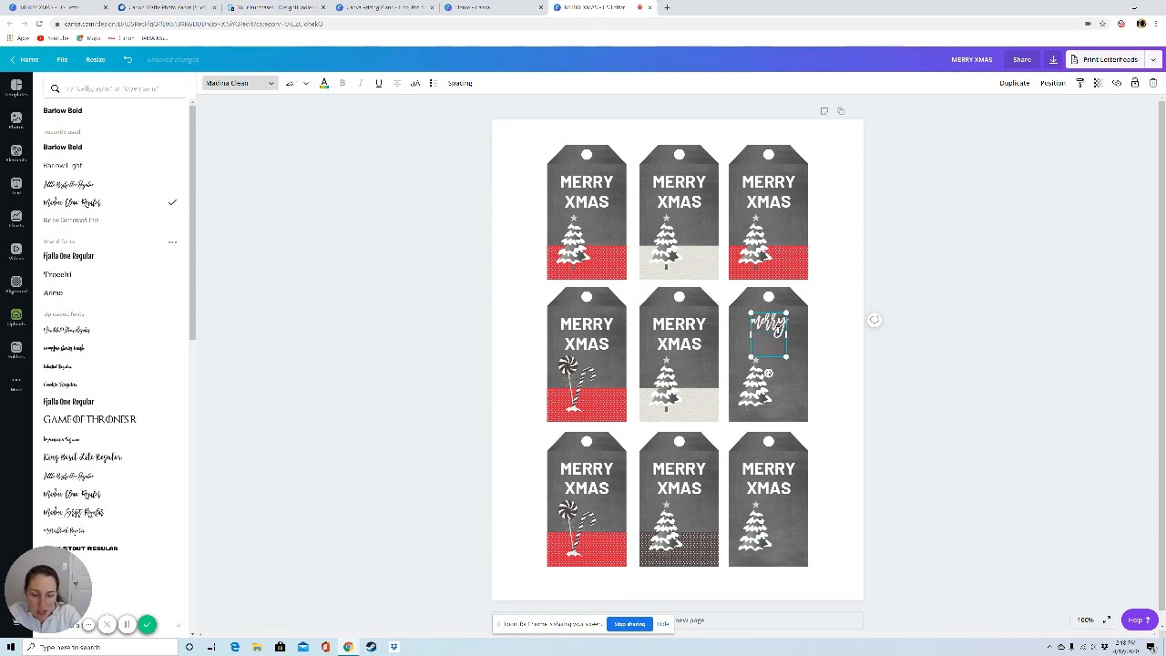
text(& Bright)
key(BackSpace)
key(BackSpace)
key(BackSpace)
key(BackSpace)
key(BackSpace)
key(BackSpace)
key(BackSpace)
key(BackSpace)
key(BackSpace)
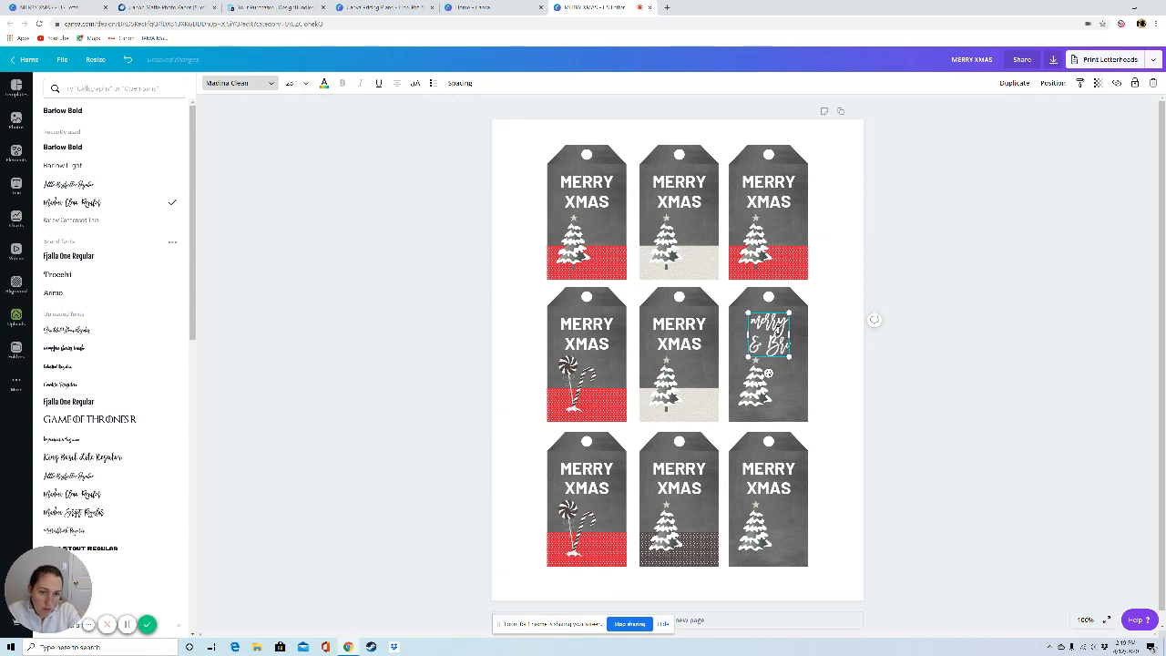
text(, &)
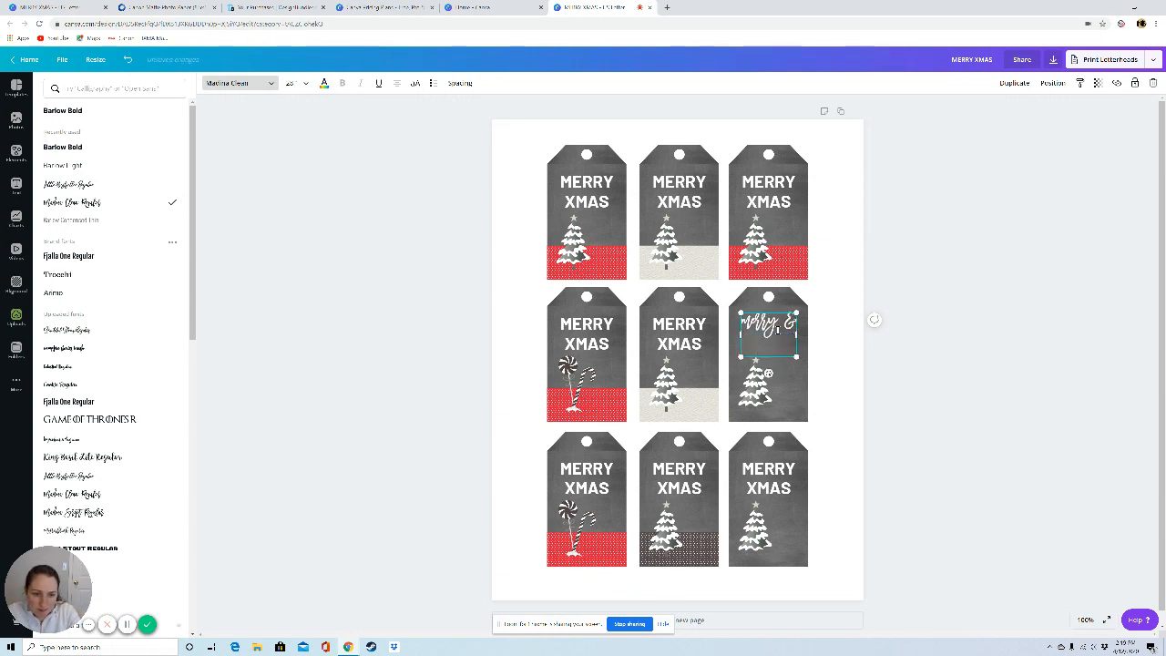
text(Bright)
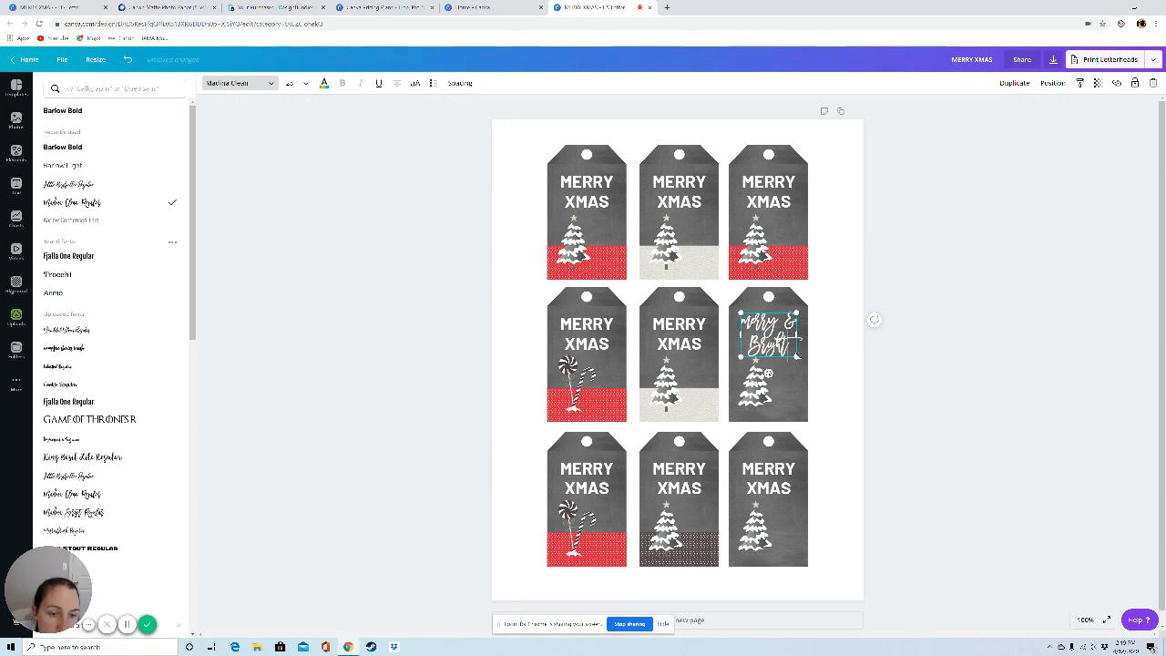
Step: Tilt the "merry & Bright" text upward to the right and centre a smaller tree beneath it
drag(769, 374, 779, 334)
click(908, 434)
click(743, 394)
click(779, 372)
click(929, 393)
click(786, 338)
click(936, 468)
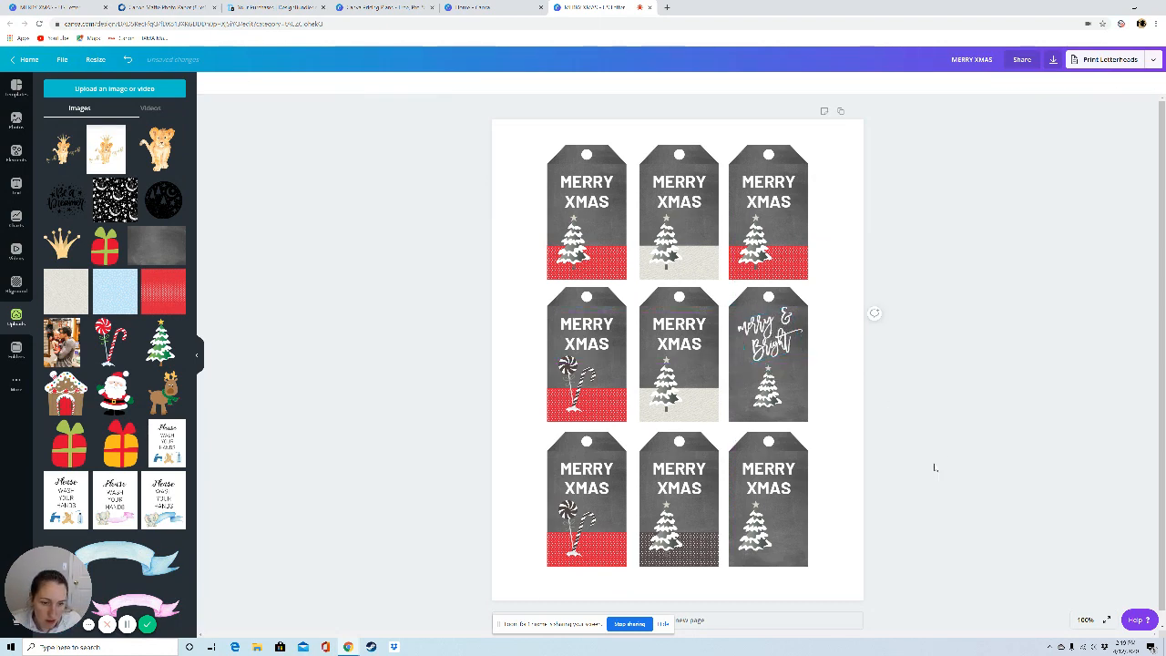
Step: Replace the bottom right tag's MERRY XMAS text with a duplicate of the tilted "merry & Bright" text
click(787, 479)
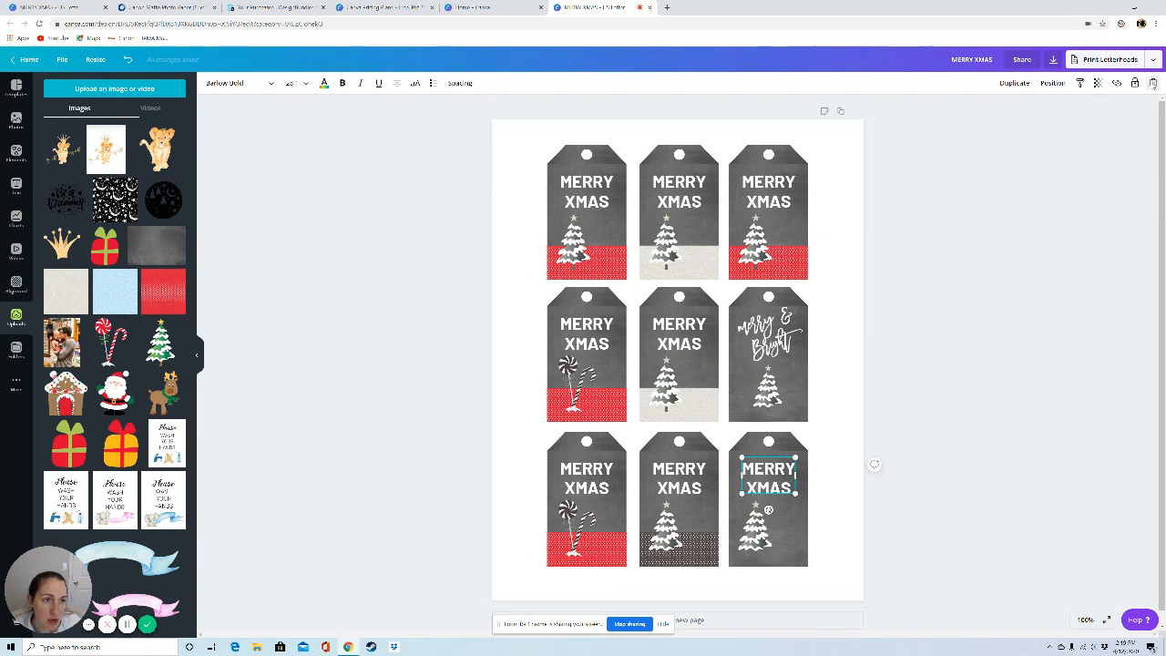
click(1153, 84)
click(774, 333)
click(1017, 84)
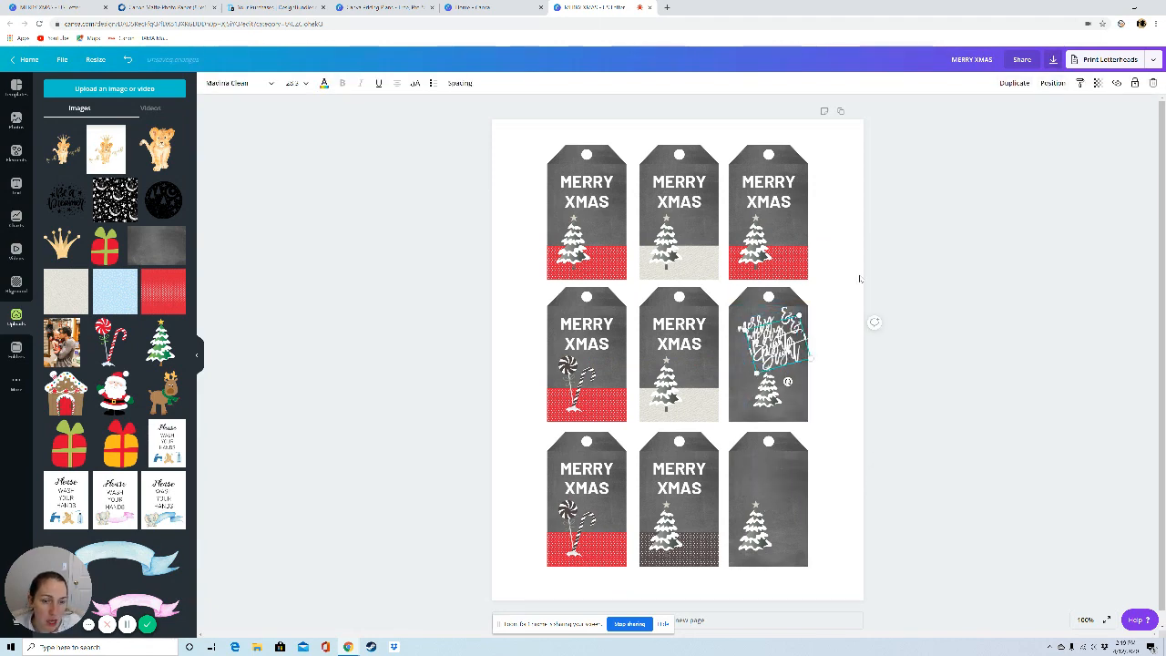
drag(771, 349, 766, 486)
Step: Shrink the bottom right tag's tree and duplicate it twice to make a row of three trees
drag(757, 531, 781, 531)
drag(756, 478, 798, 544)
click(911, 542)
click(781, 530)
click(1017, 85)
click(1017, 85)
click(876, 530)
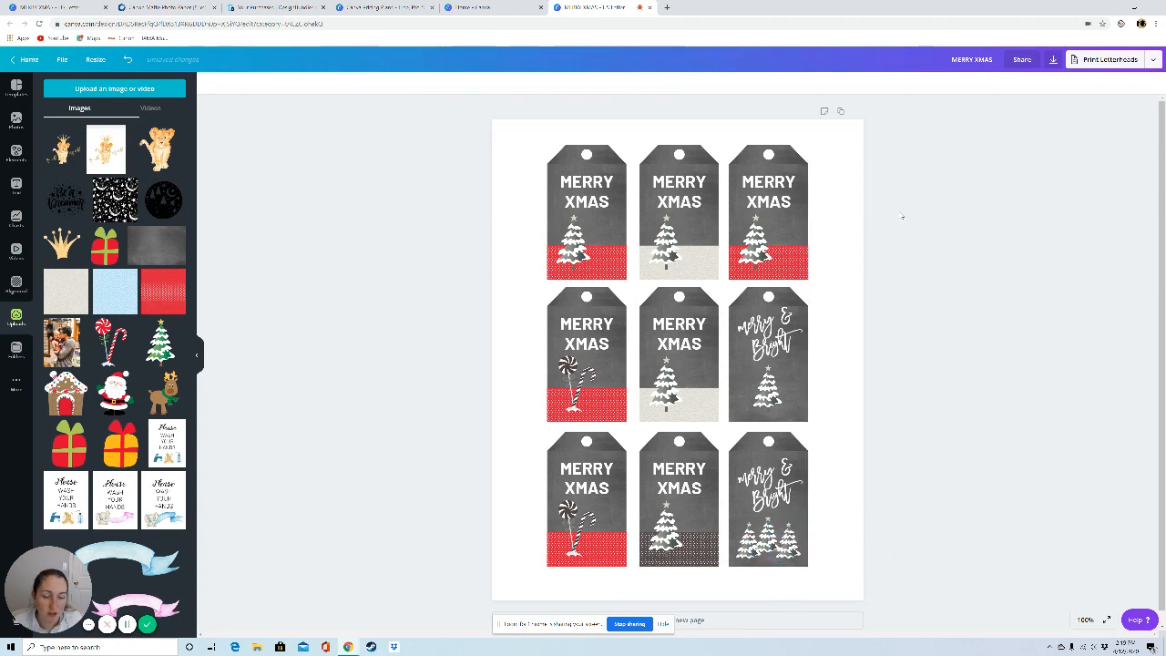
Step: Nudge the "merry & Bright" text on the right column's middle tag to centre it above the tree
mouse_move(773, 349)
mouse_down()
mouse_move(776, 371)
mouse_move(774, 350)
mouse_up()
click(1001, 388)
click(774, 349)
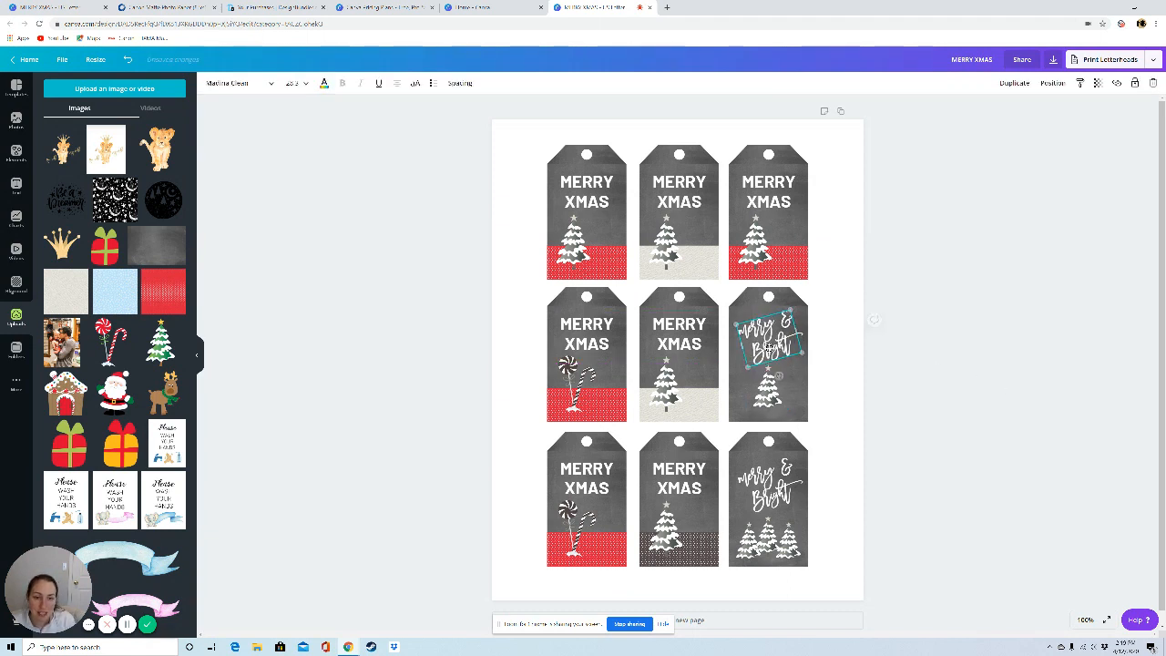
click(1024, 391)
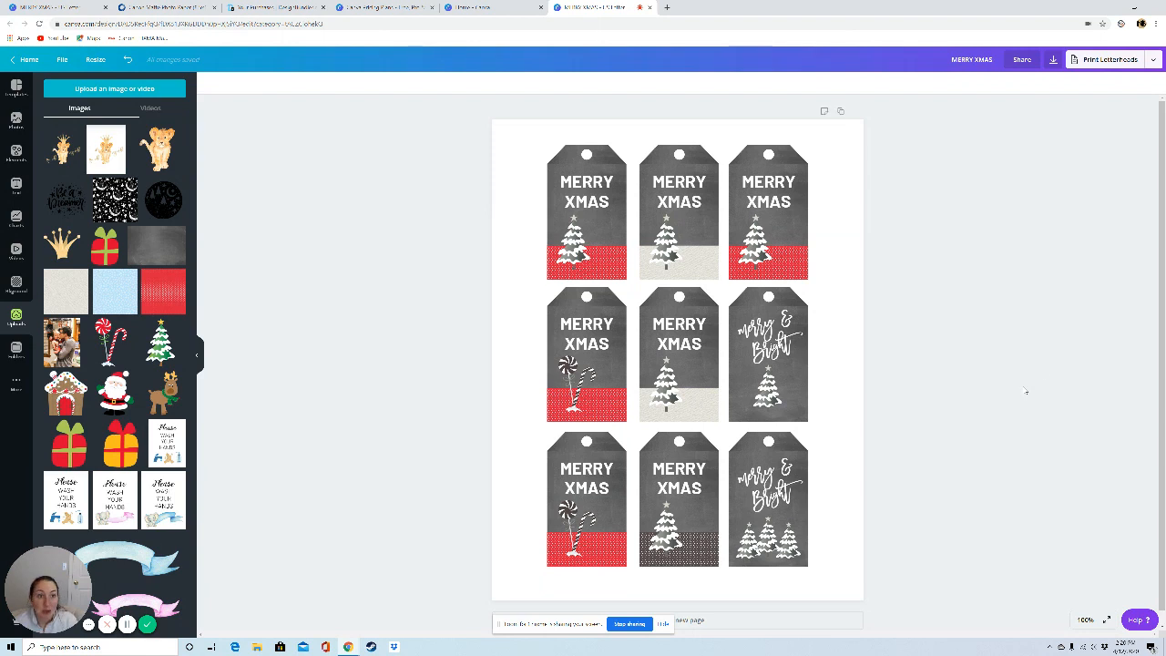
Step: Download the tag sheet as PDF Print without crop marks and bleed
click(1053, 60)
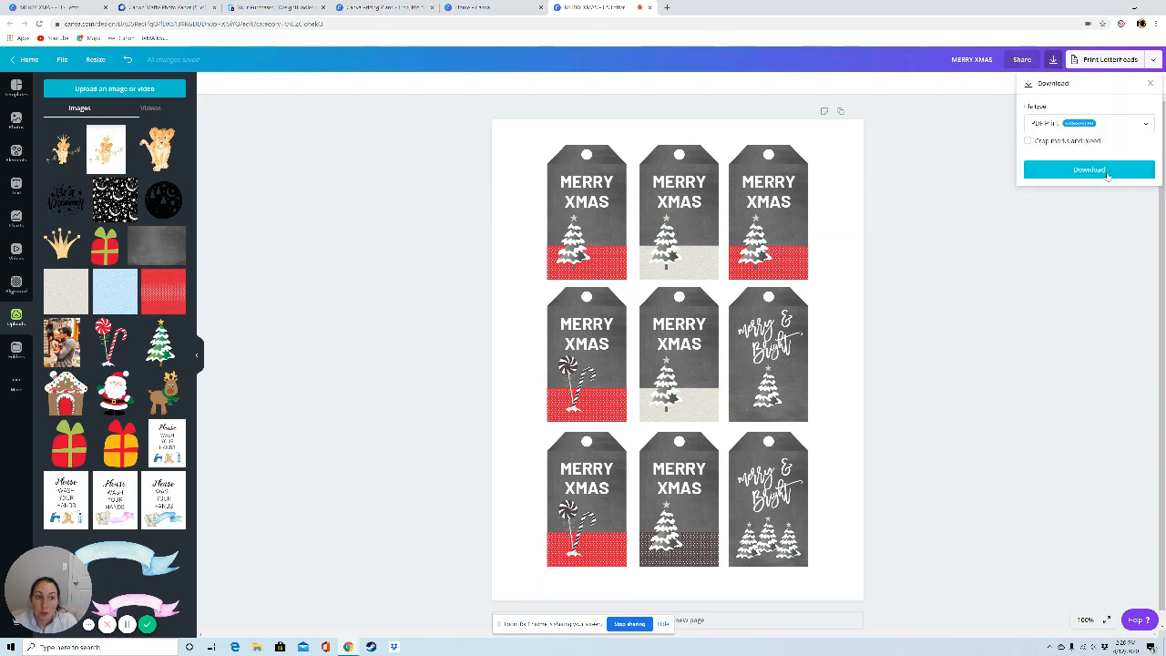
click(1084, 124)
click(1081, 129)
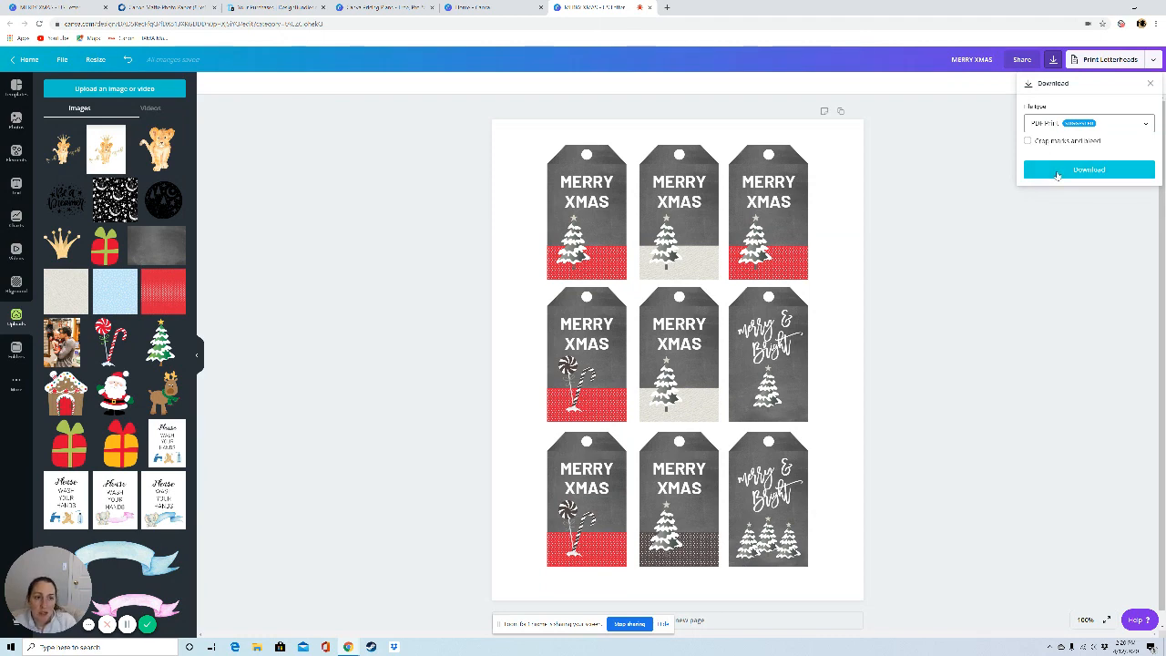
click(1057, 171)
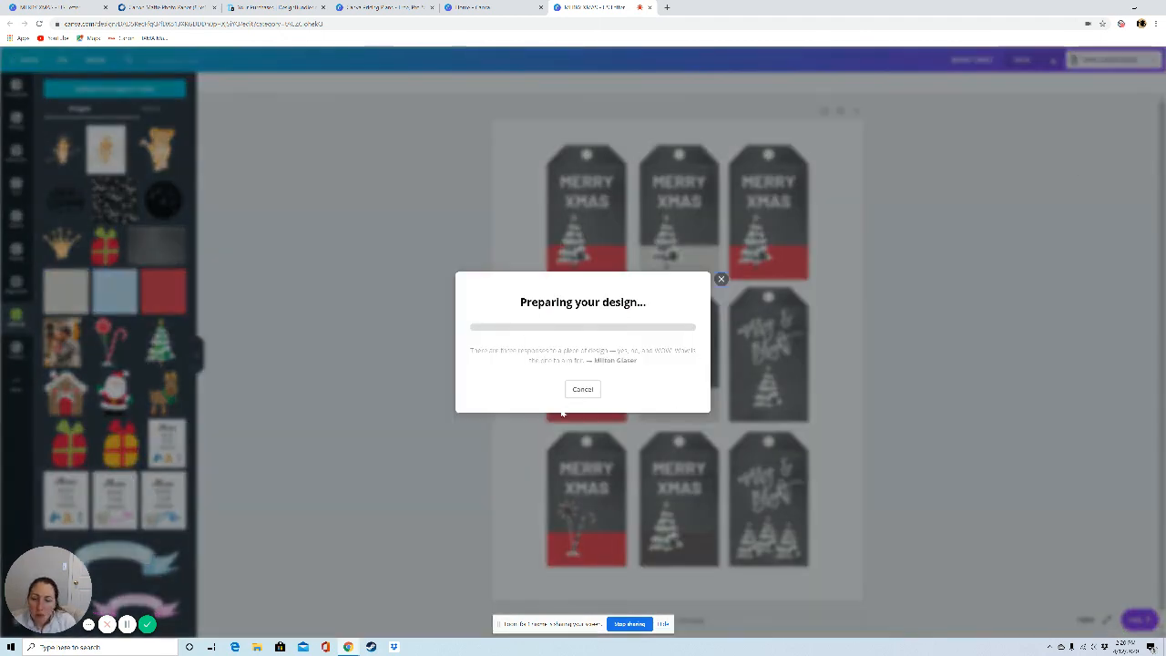